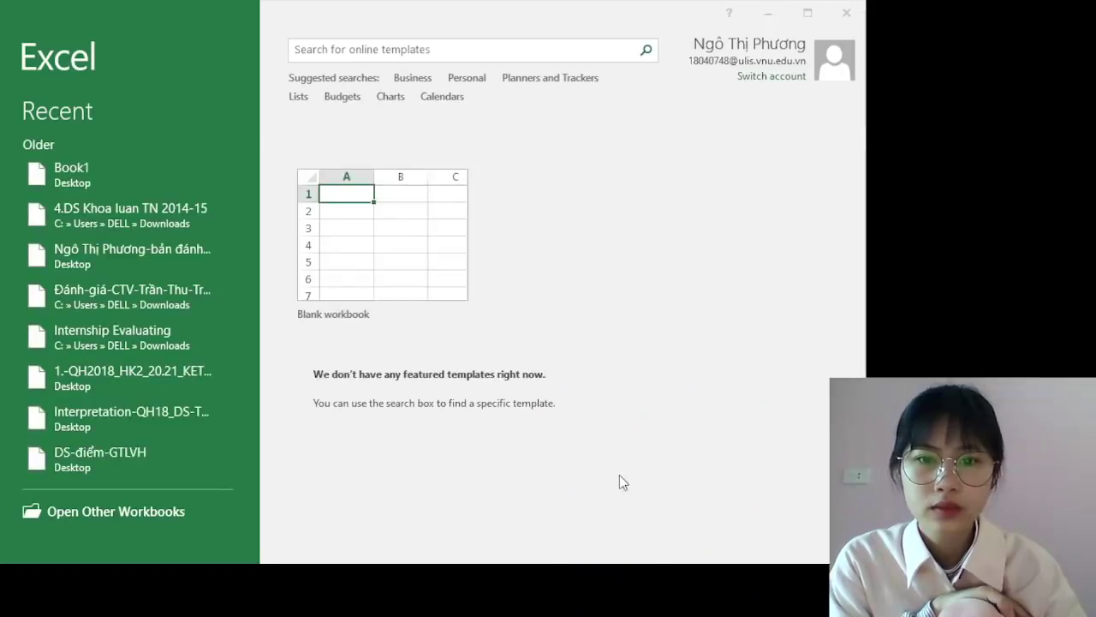
# - Create a new blank workbook and maximize the Excel window
pyautogui.click(408, 243)
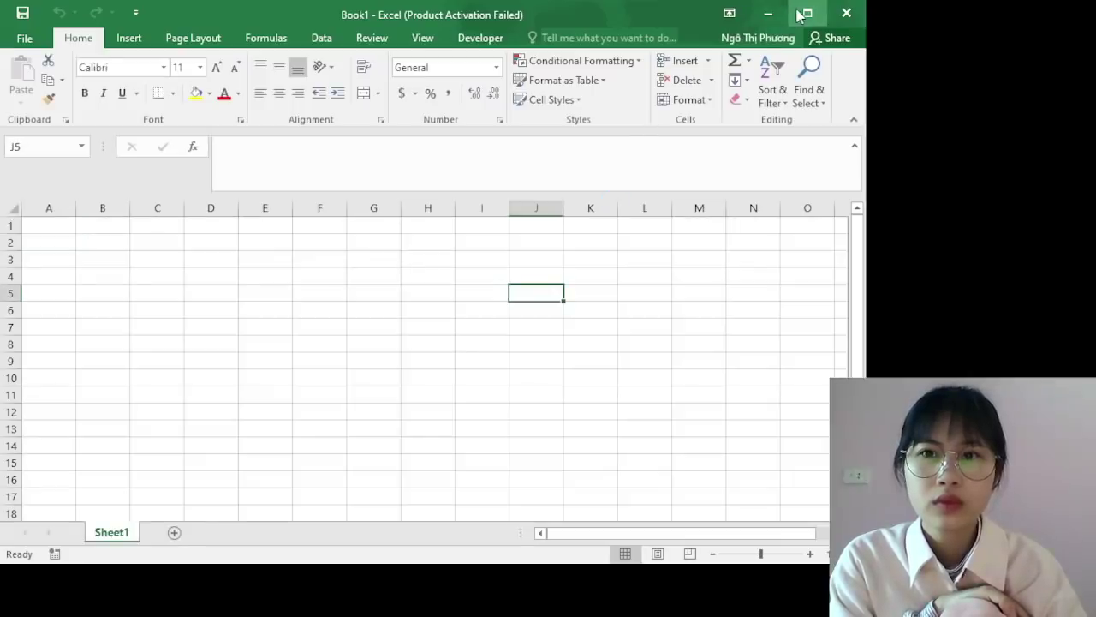
pyautogui.click(802, 14)
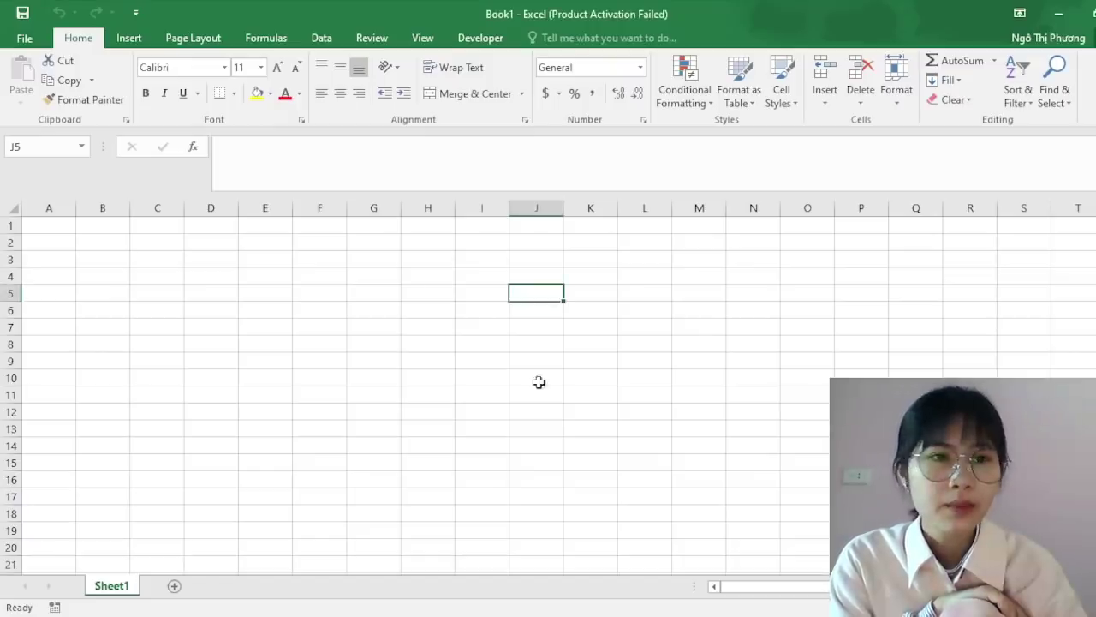
# - Apply All Borders to A1:F7 to form a 6-column, 7-row table grid
pyautogui.moveTo(39, 225); pyautogui.dragTo(313, 323)
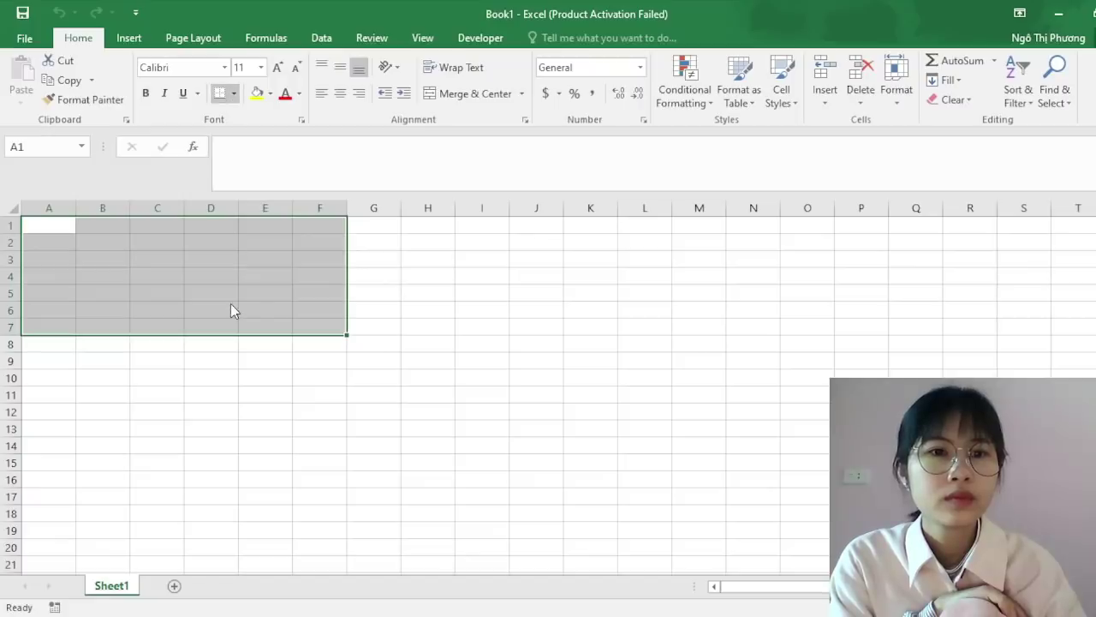
pyautogui.click(240, 245)
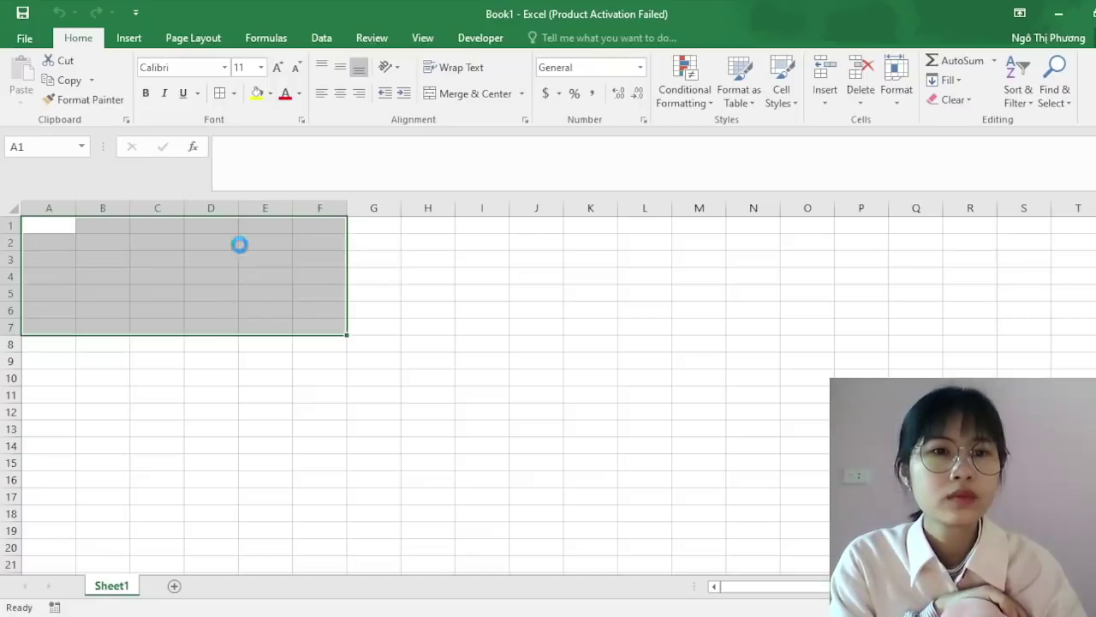
pyautogui.doubleClick(40, 229)
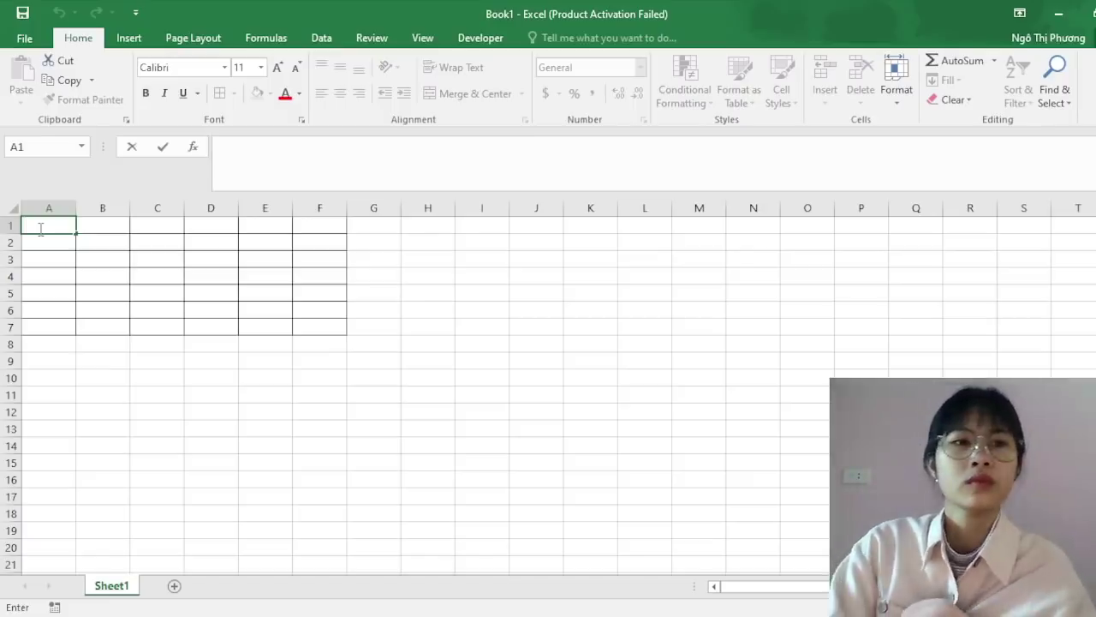
# - Enter headings STT, HỌ VÀ TÊN, LỚP and ĐIỂM SỐ in A1:D1, widening column B
pyautogui.write('STT')
pyautogui.press('Tab')
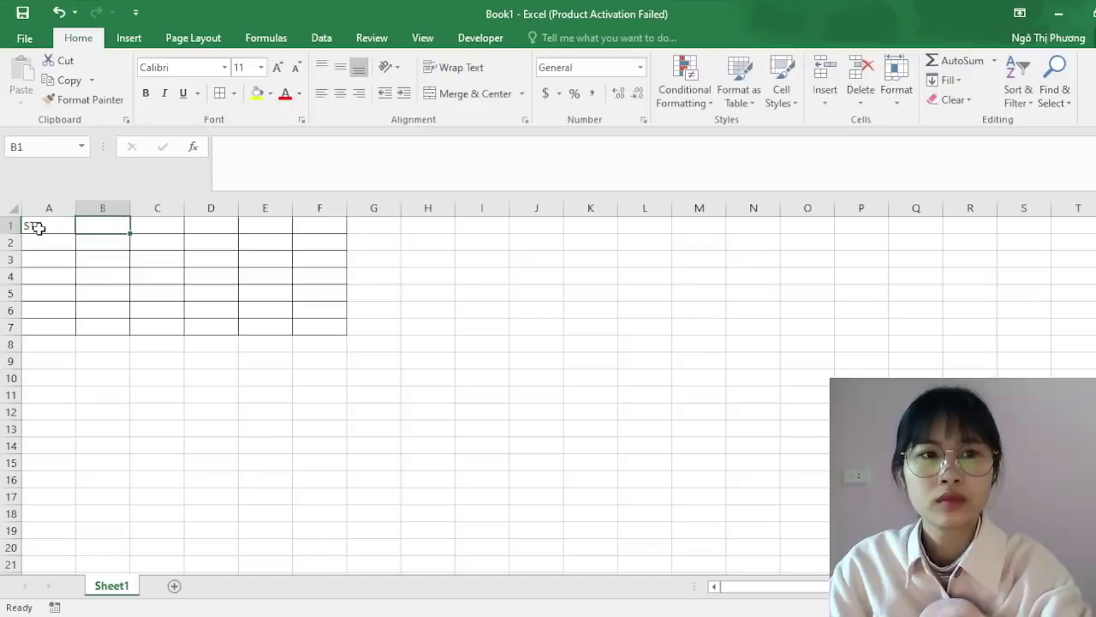
pyautogui.write('H')
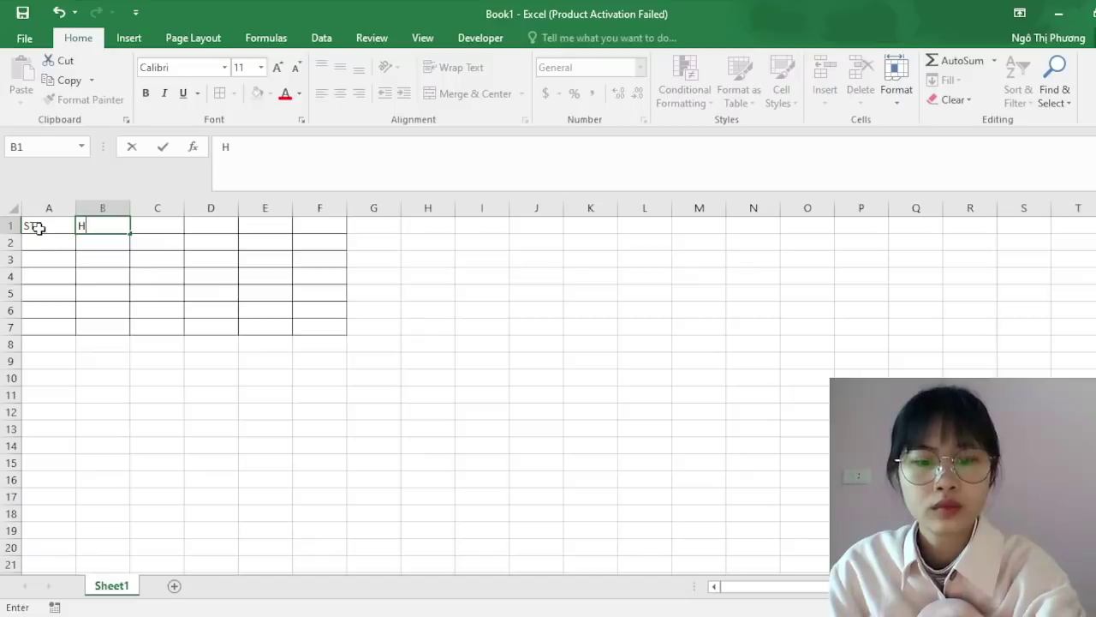
pyautogui.write('Ọ VÀ TÊN')
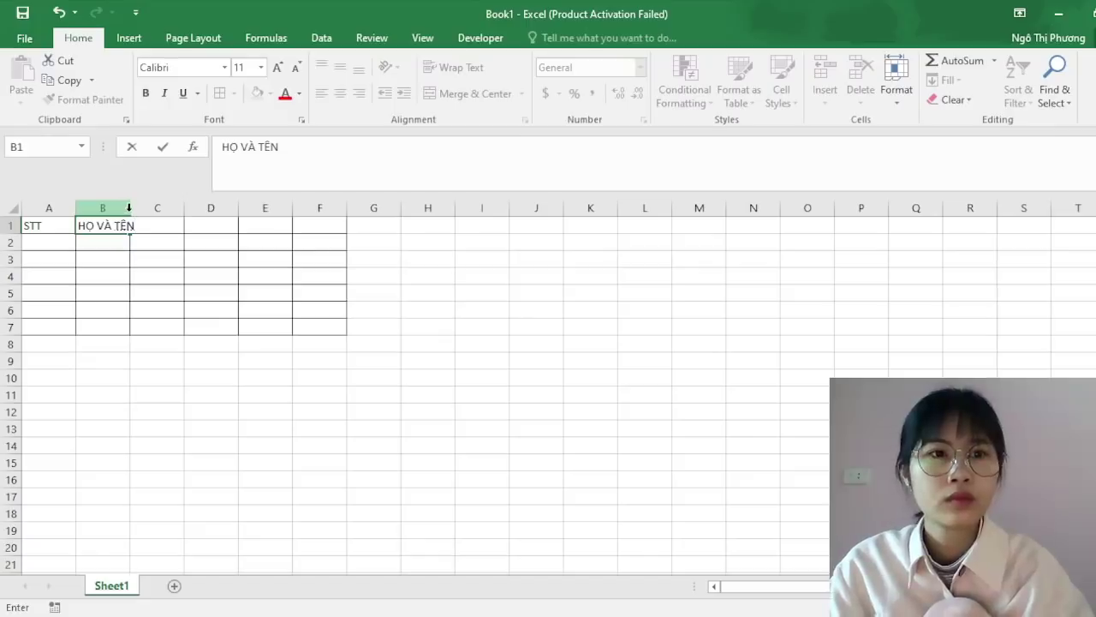
pyautogui.click(131, 207)
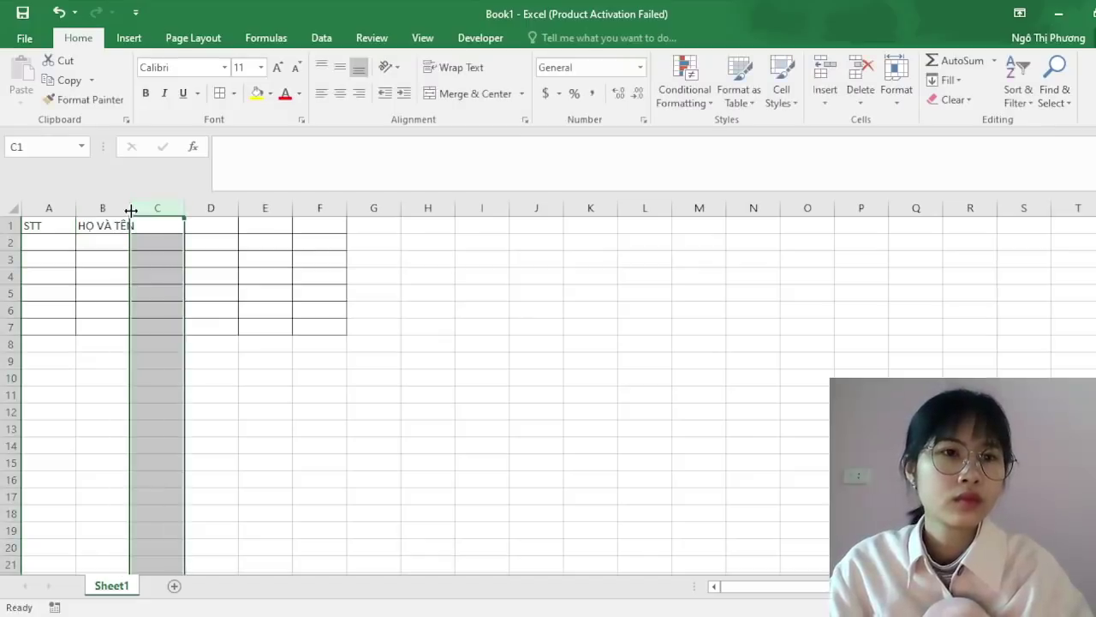
pyautogui.moveTo(130, 208); pyautogui.dragTo(146, 210)
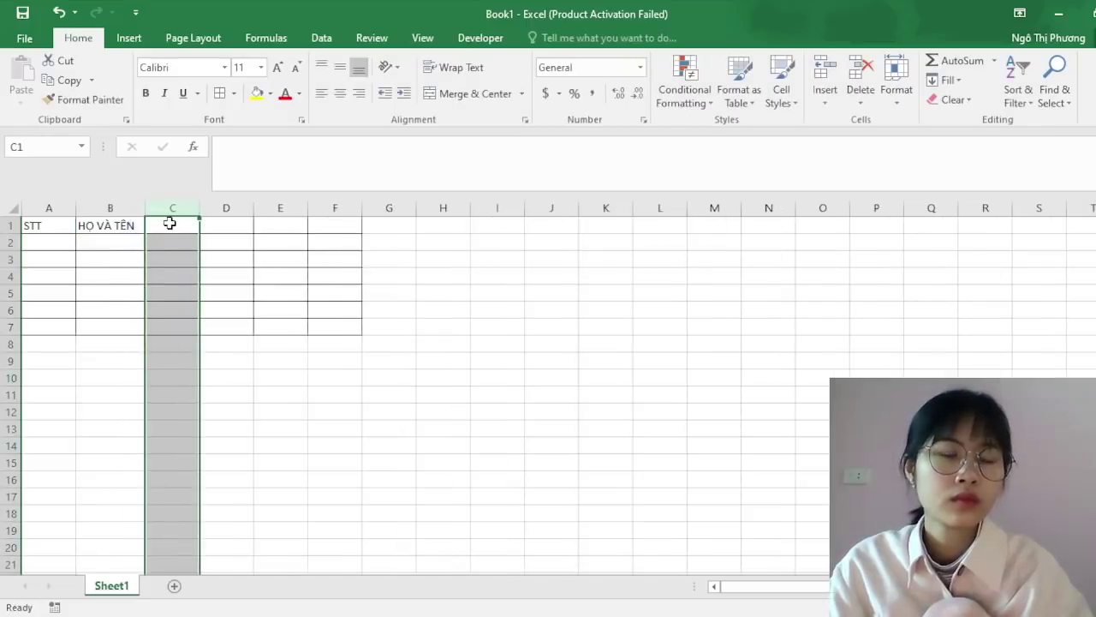
pyautogui.click(171, 223)
pyautogui.write('LỚP')
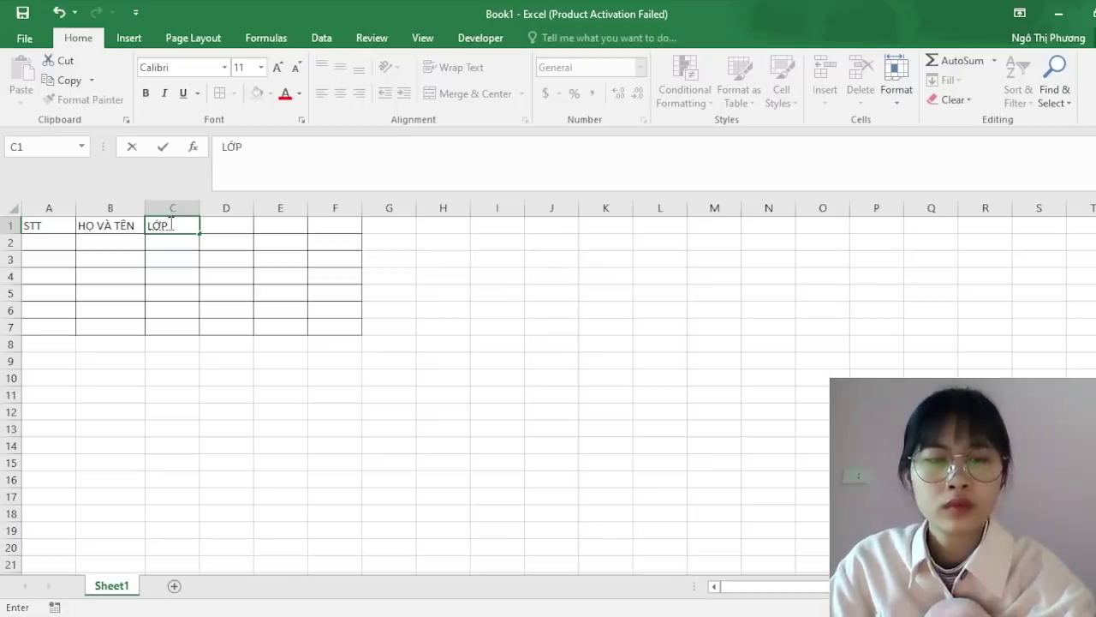
pyautogui.click(222, 226)
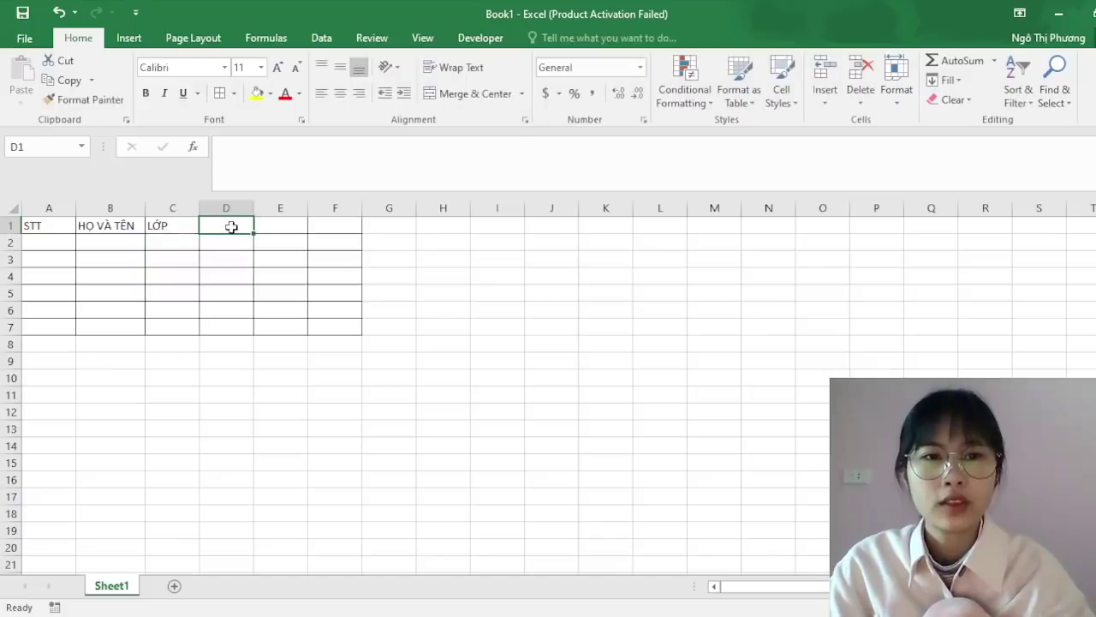
pyautogui.write('ĐIỂM SÔ')
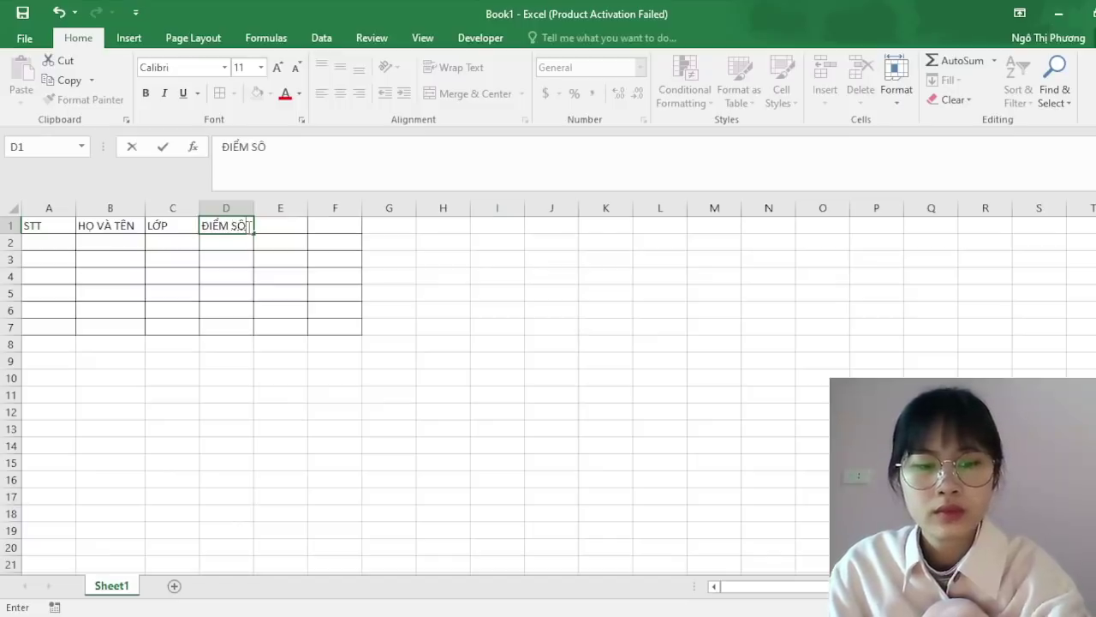
pyautogui.write('s')
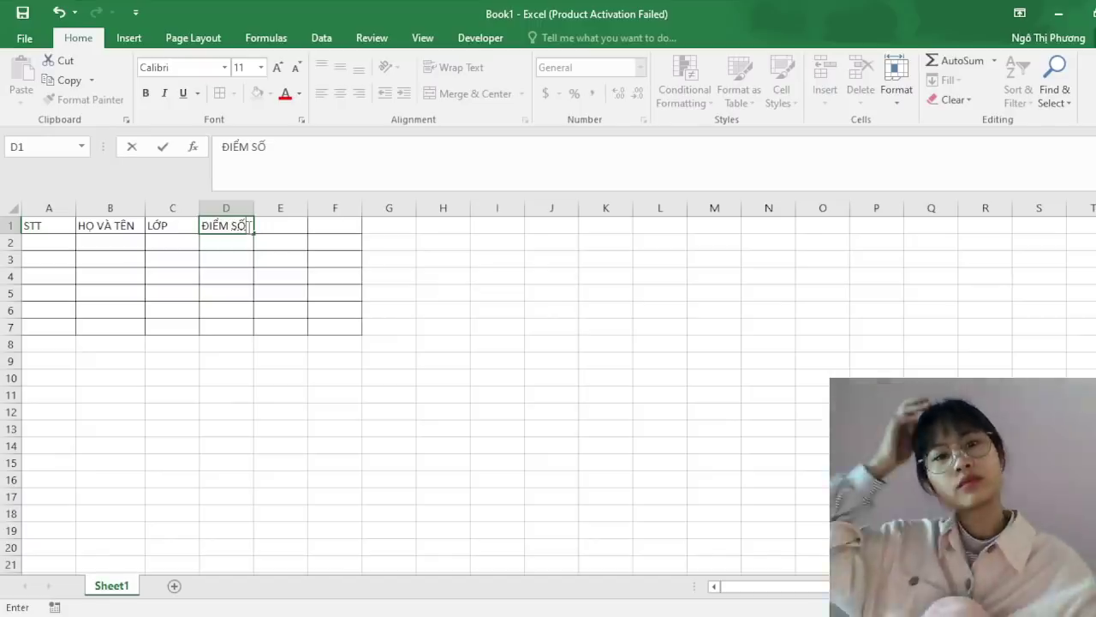
# - Merge and centre the ĐIỂM SỐ heading across D1:F1
pyautogui.click(350, 240)
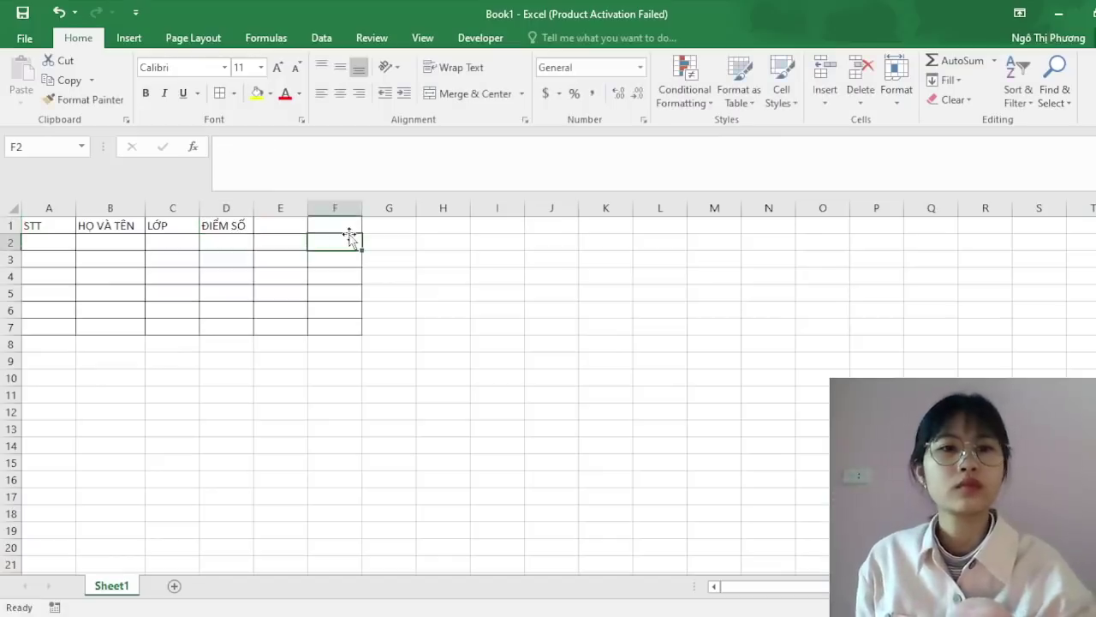
pyautogui.click(231, 225)
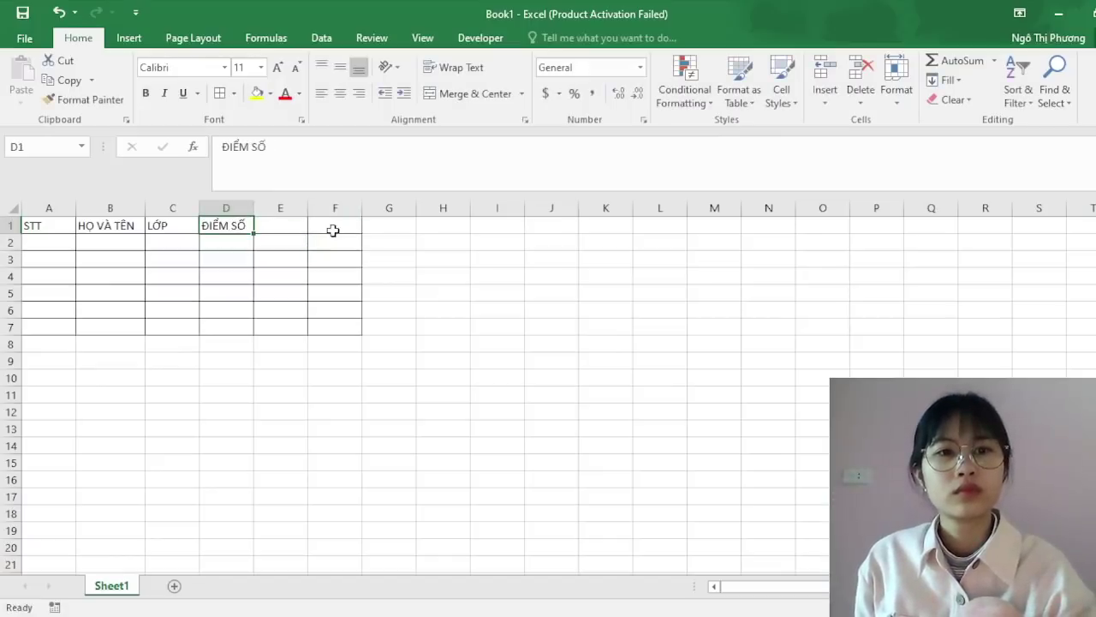
pyautogui.moveTo(340, 228); pyautogui.dragTo(257, 227)
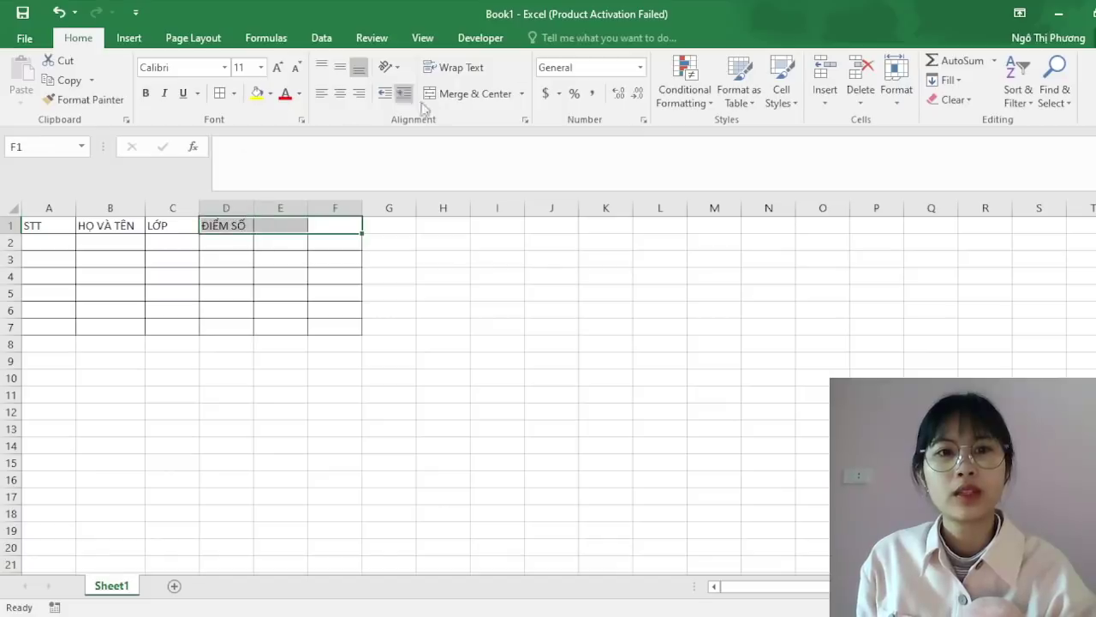
pyautogui.click(464, 98)
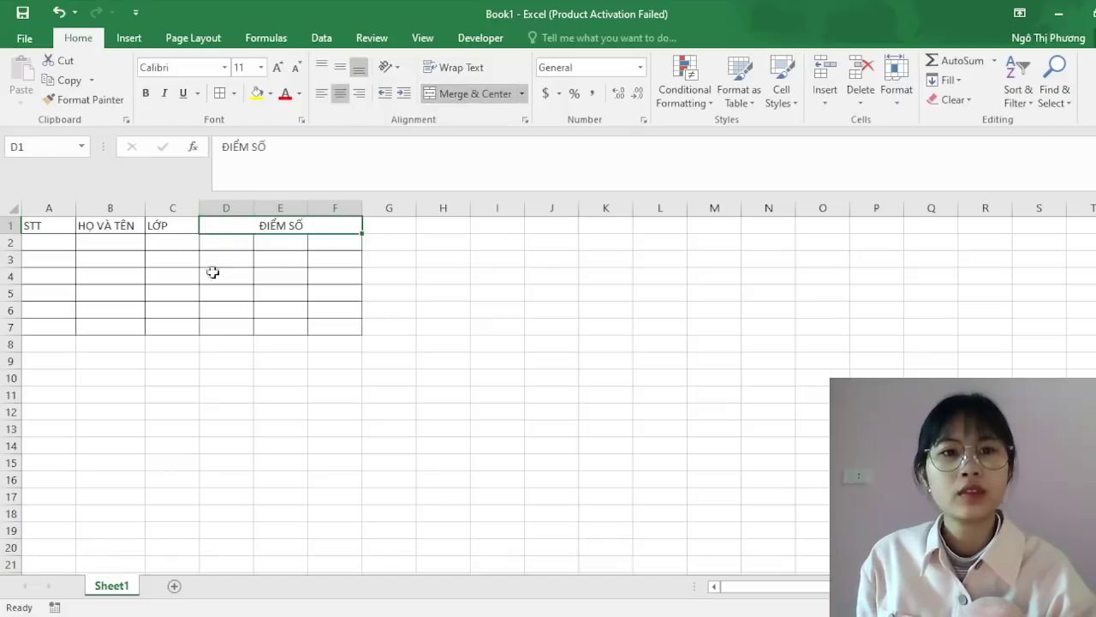
# - Enter subject headings VĂN, TOÁN and ANH in D2:F2
pyautogui.click(221, 245)
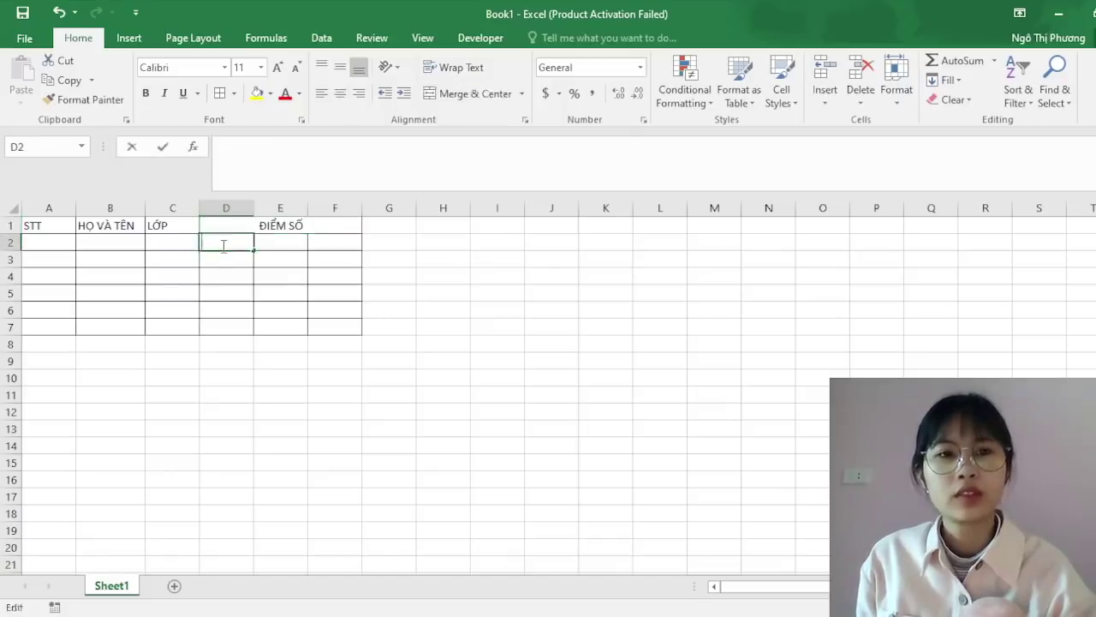
pyautogui.write('VĂ')
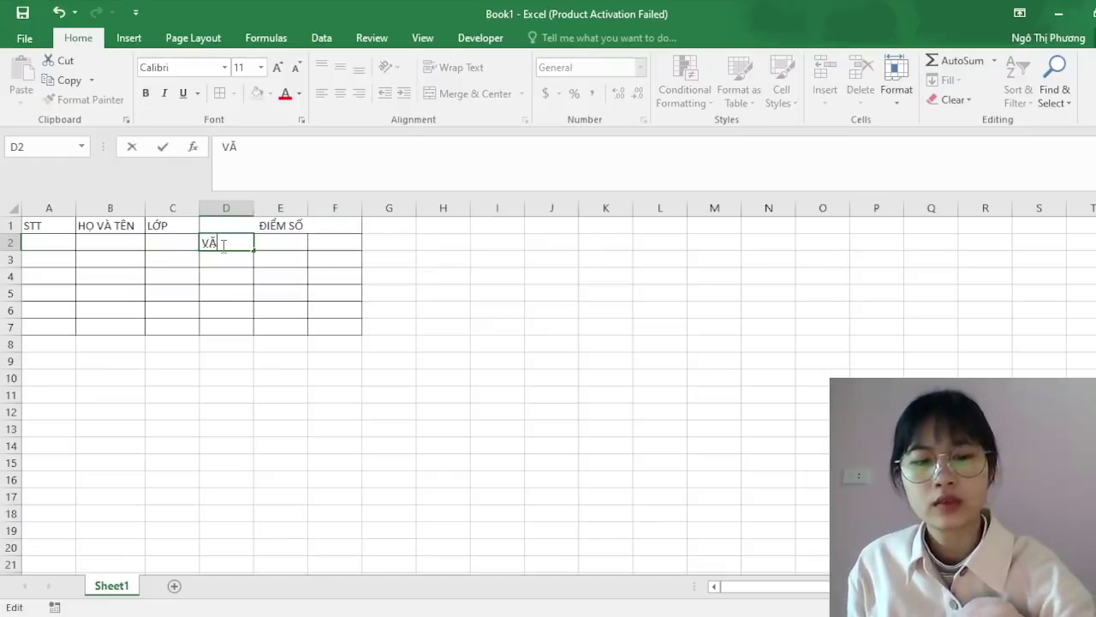
pyautogui.write('N')
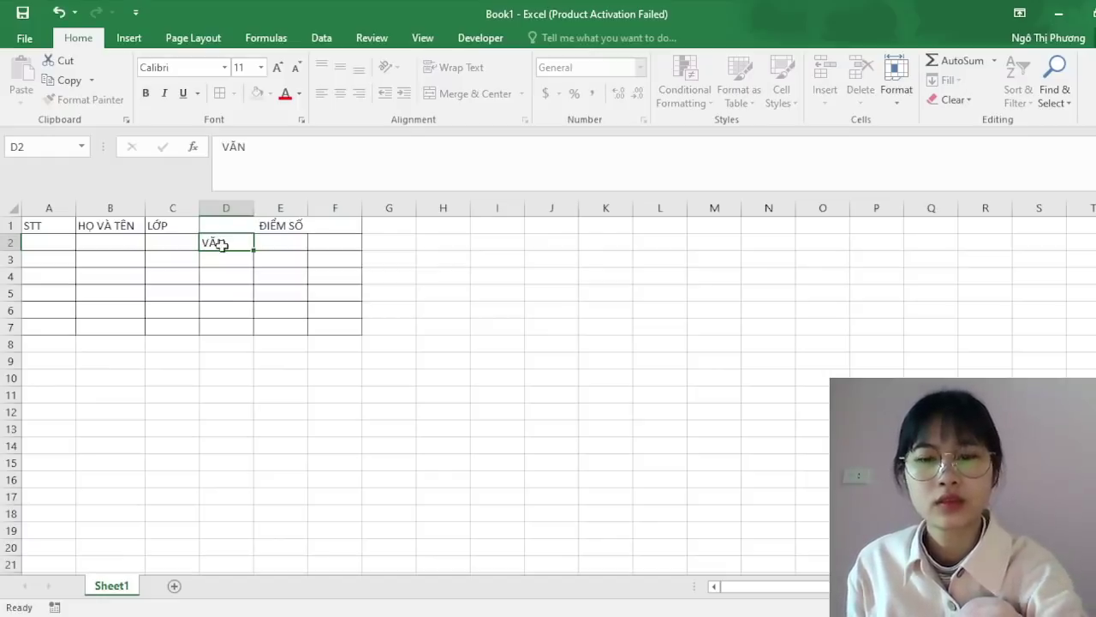
pyautogui.press('Return')
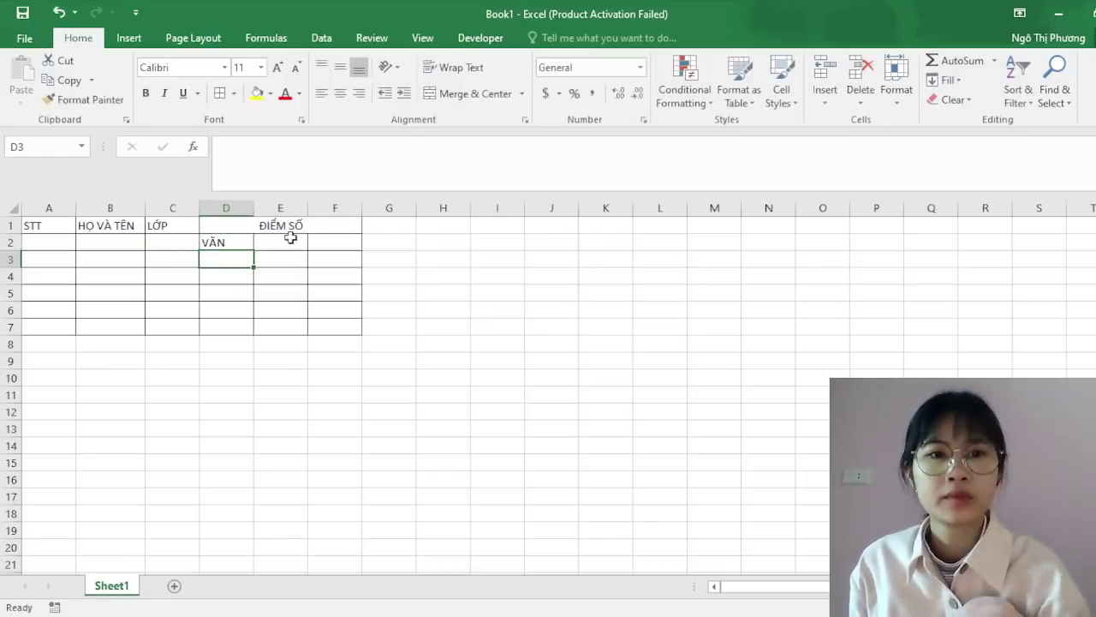
pyautogui.click(291, 242)
pyautogui.write('TO')
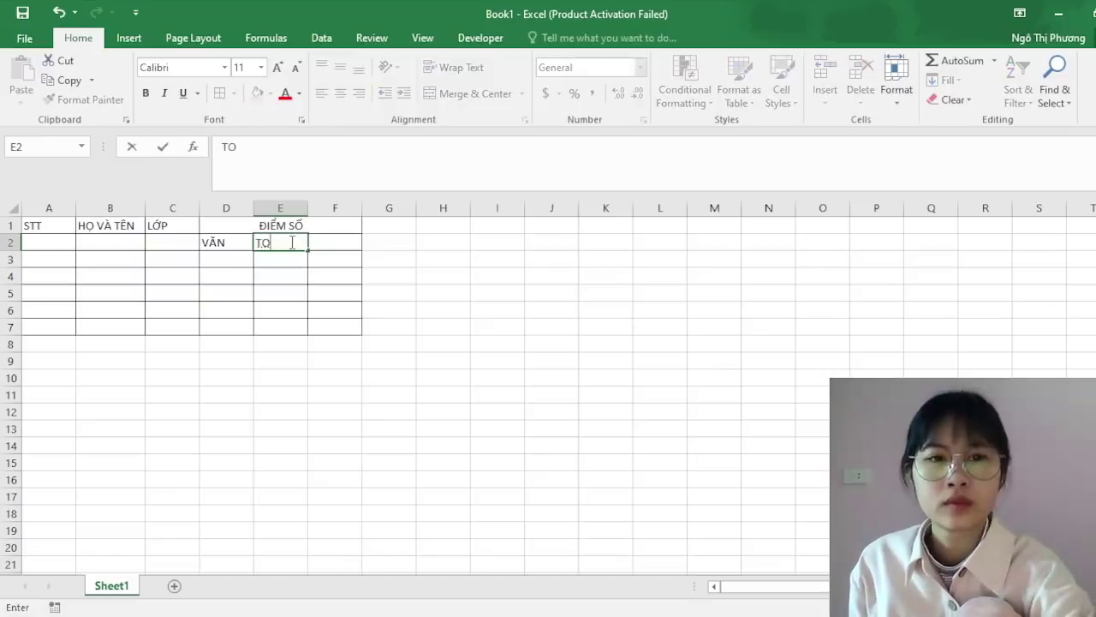
pyautogui.write('A')
pyautogui.write('N')
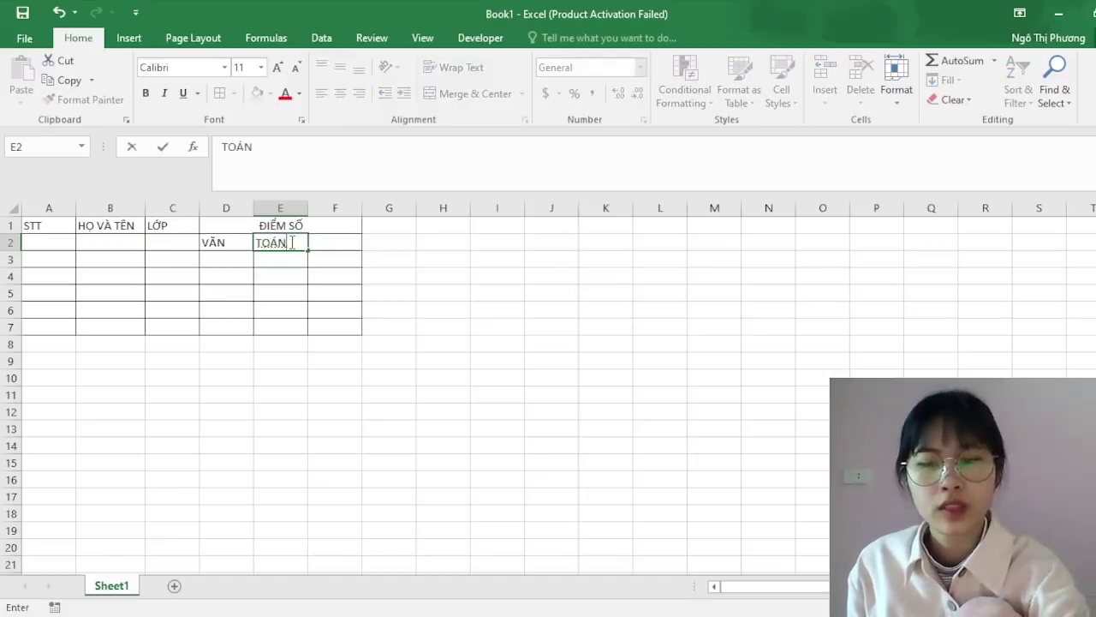
pyautogui.press('Return')
pyautogui.click(323, 245)
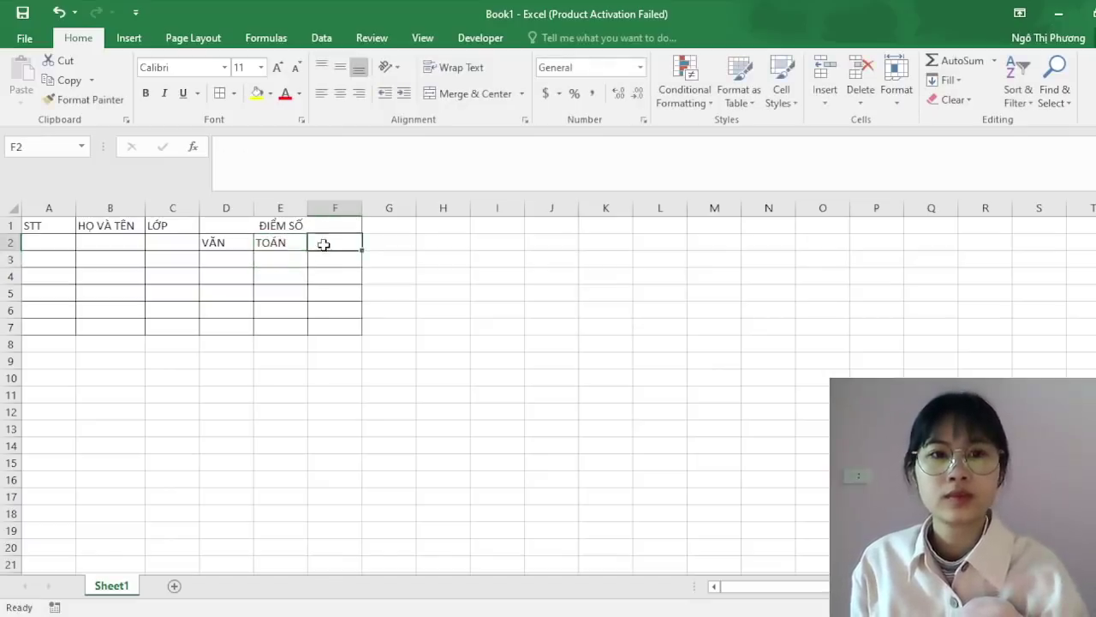
pyautogui.write('AH')
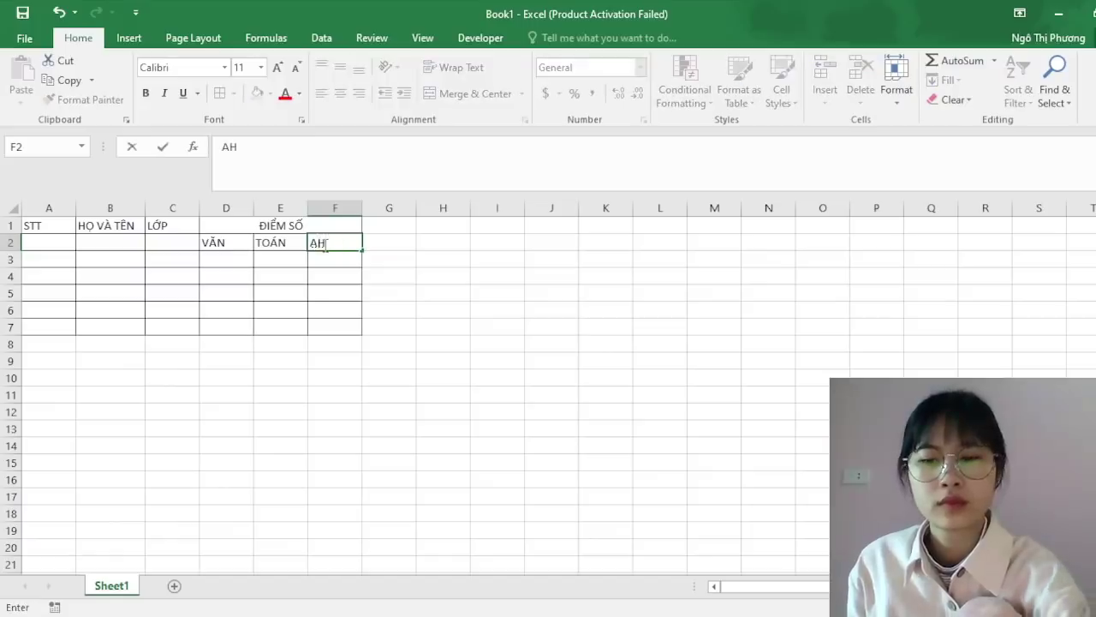
pyautogui.press('BackSpace')
pyautogui.write('NH')
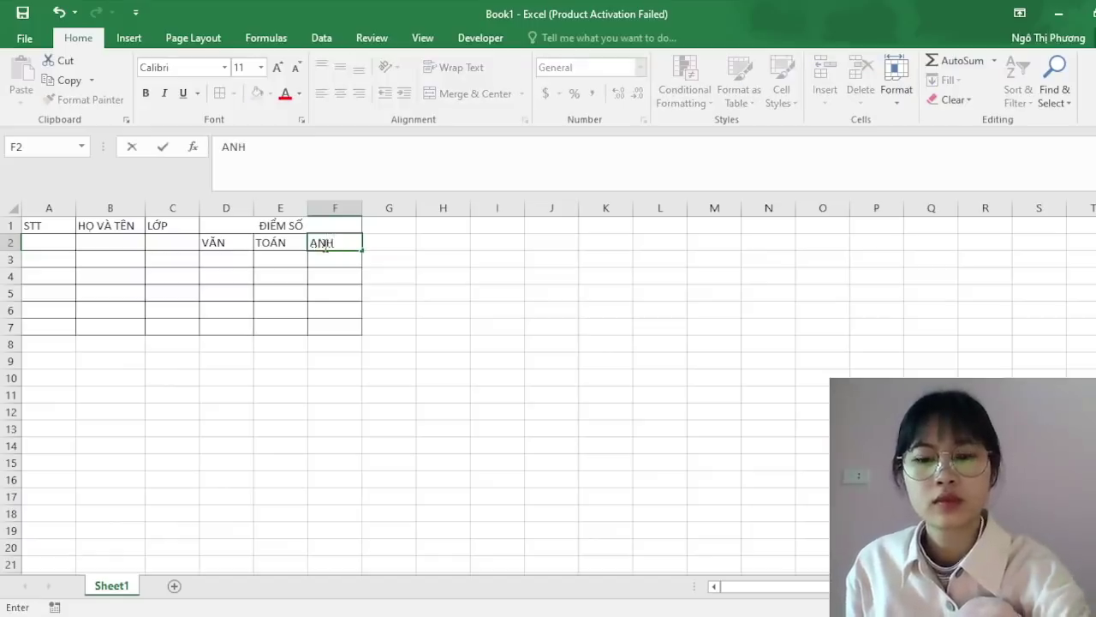
pyautogui.press('Return')
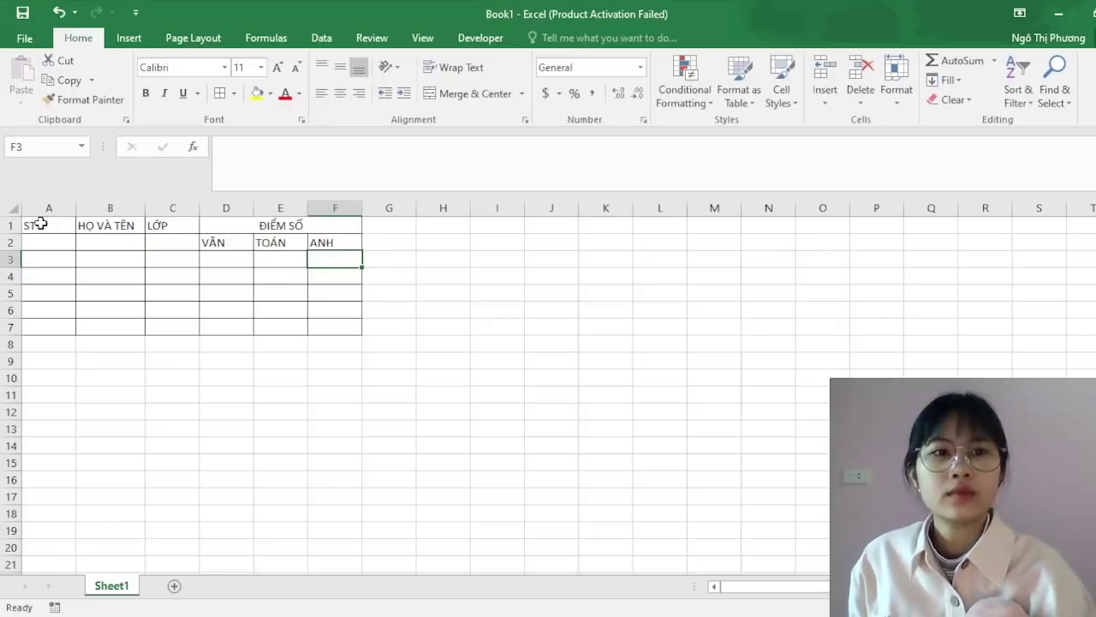
# - Undo an accidental merge of A1:C2, then merge STT across A1:A2
pyautogui.moveTo(40, 223); pyautogui.dragTo(276, 224)
pyautogui.click(271, 225)
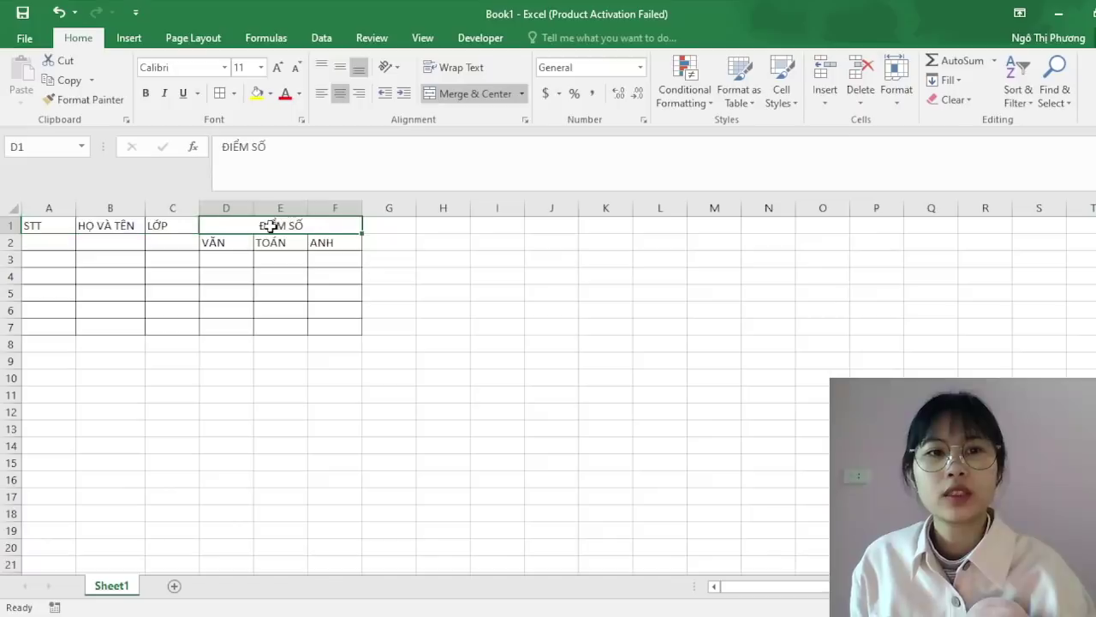
pyautogui.moveTo(34, 224)
pyautogui.mouseDown()
pyautogui.moveTo(79, 240)
pyautogui.moveTo(162, 240)
pyautogui.mouseUp()
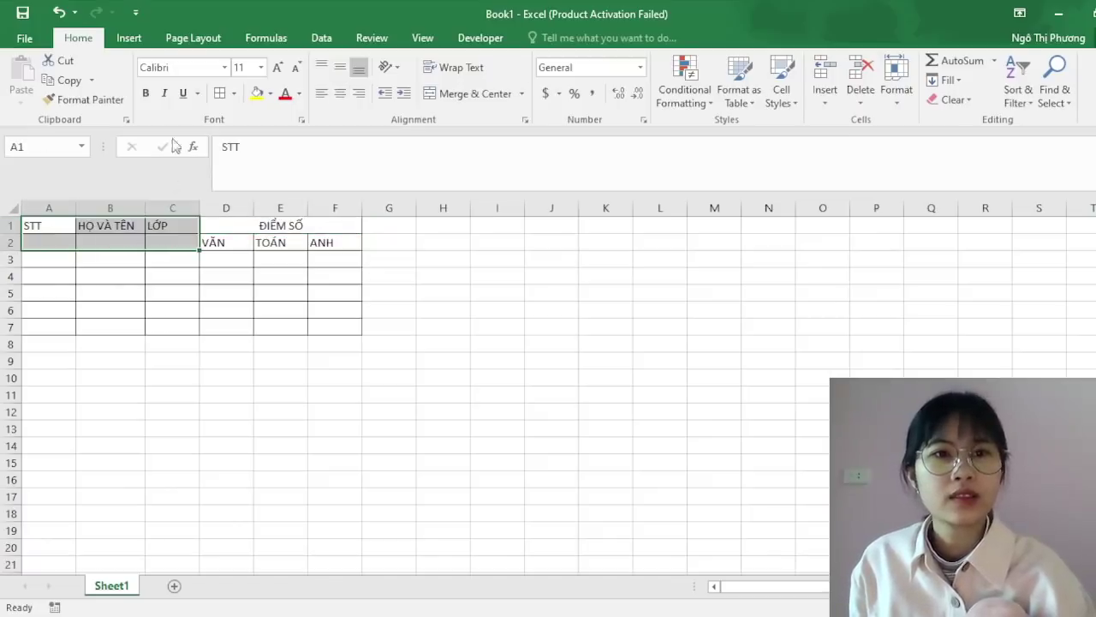
pyautogui.click(446, 96)
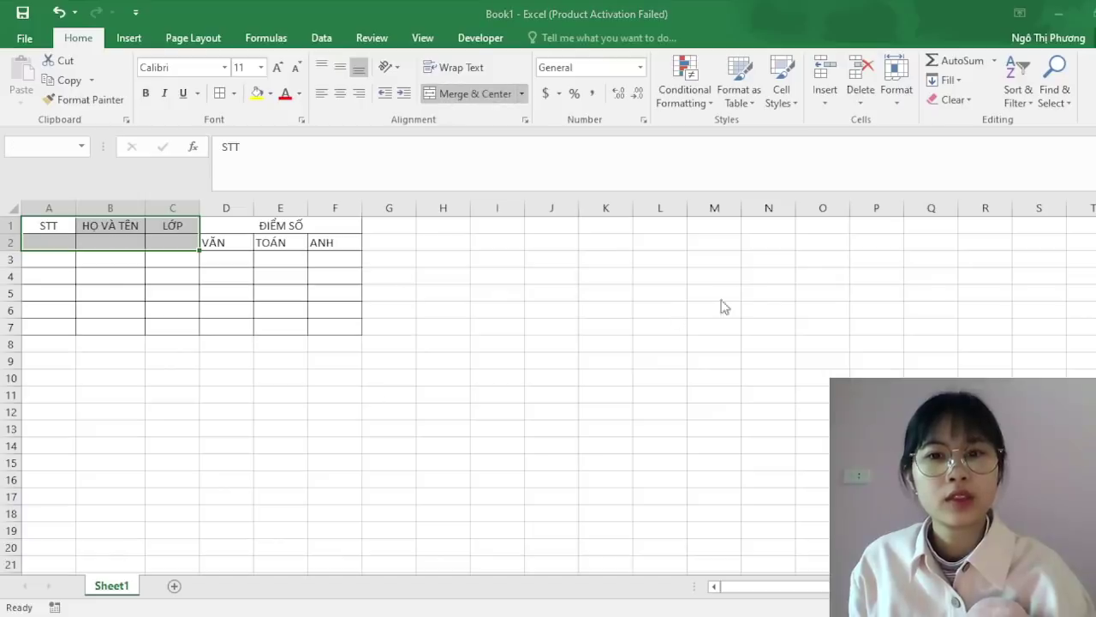
pyautogui.hotkey('ctrl', 'z')
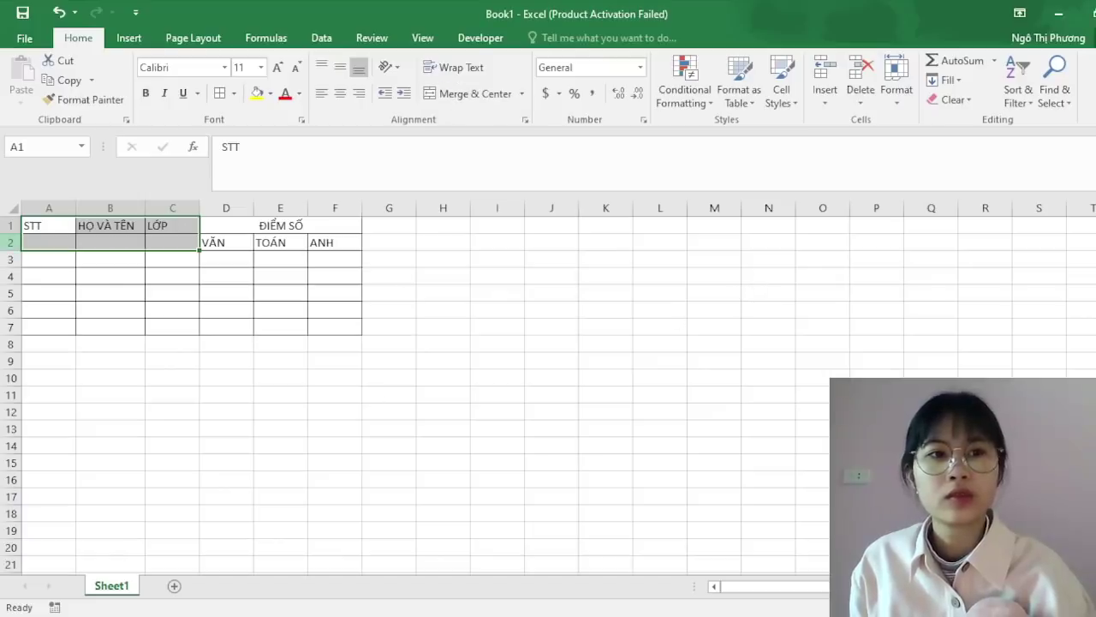
pyautogui.click(49, 226)
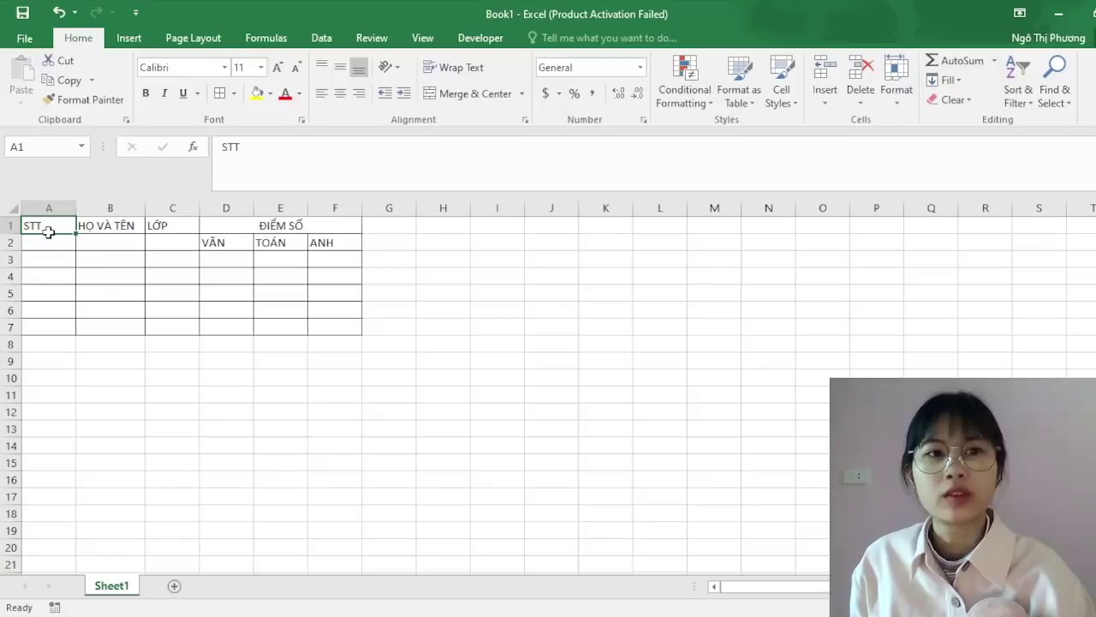
pyautogui.moveTo(49, 232); pyautogui.dragTo(49, 241)
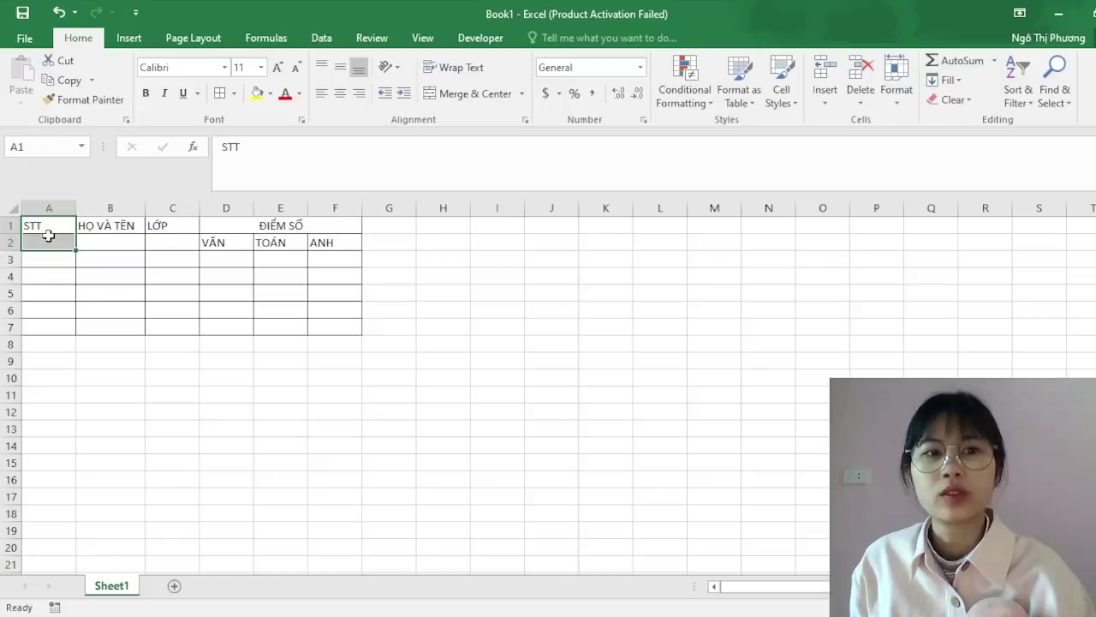
pyautogui.click(446, 96)
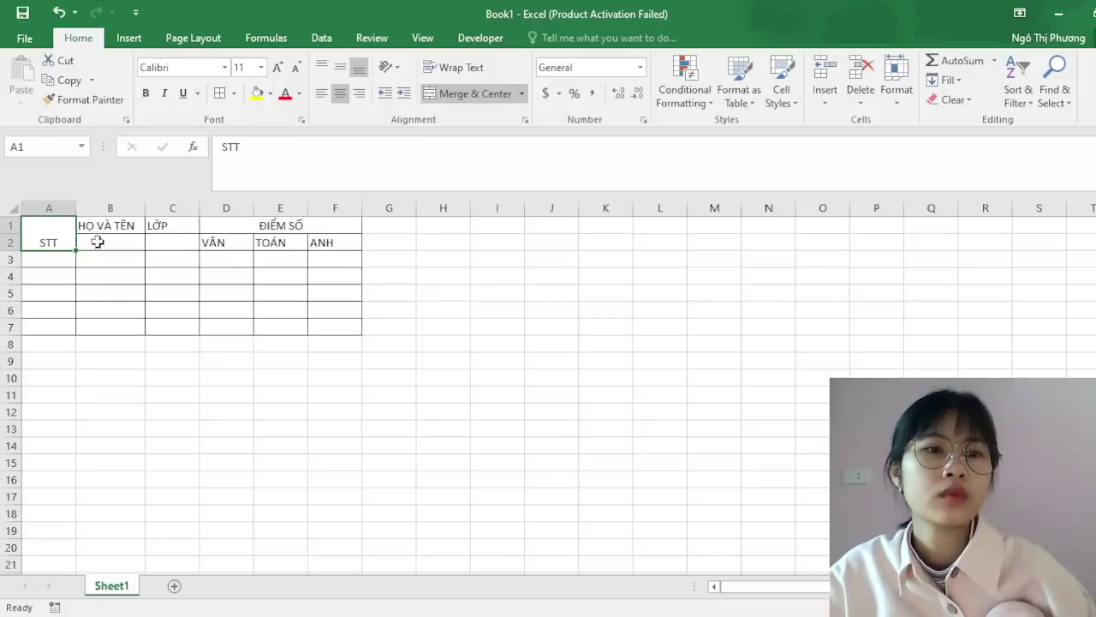
# - Merge HỌ VÀ TÊN across B1:B2 and LỚP across C1:C2
pyautogui.moveTo(112, 226); pyautogui.dragTo(114, 237)
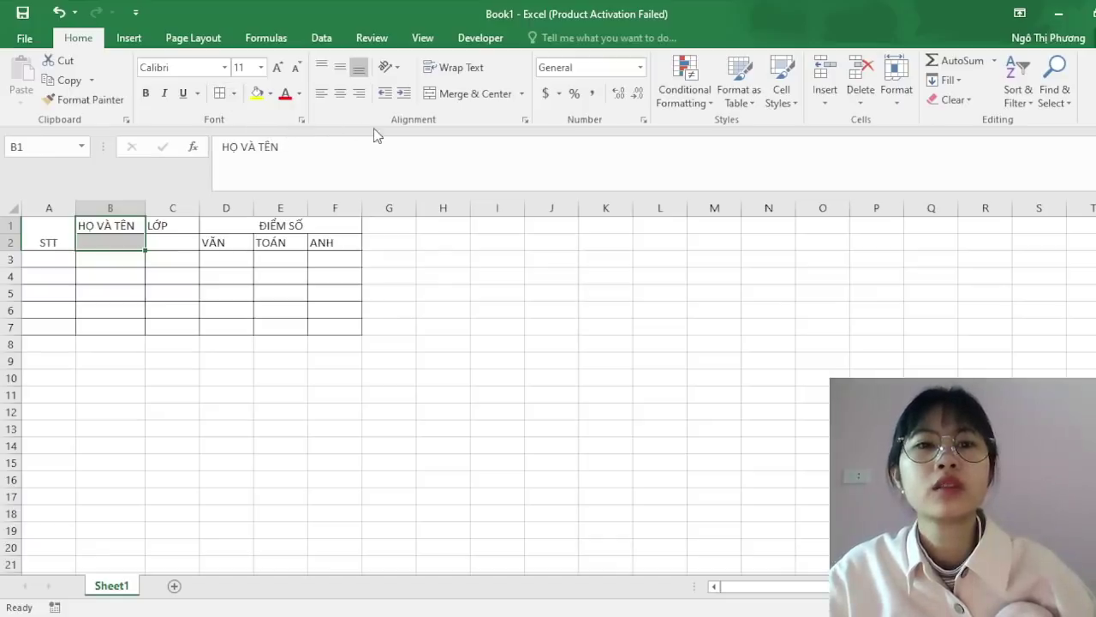
pyautogui.click(470, 93)
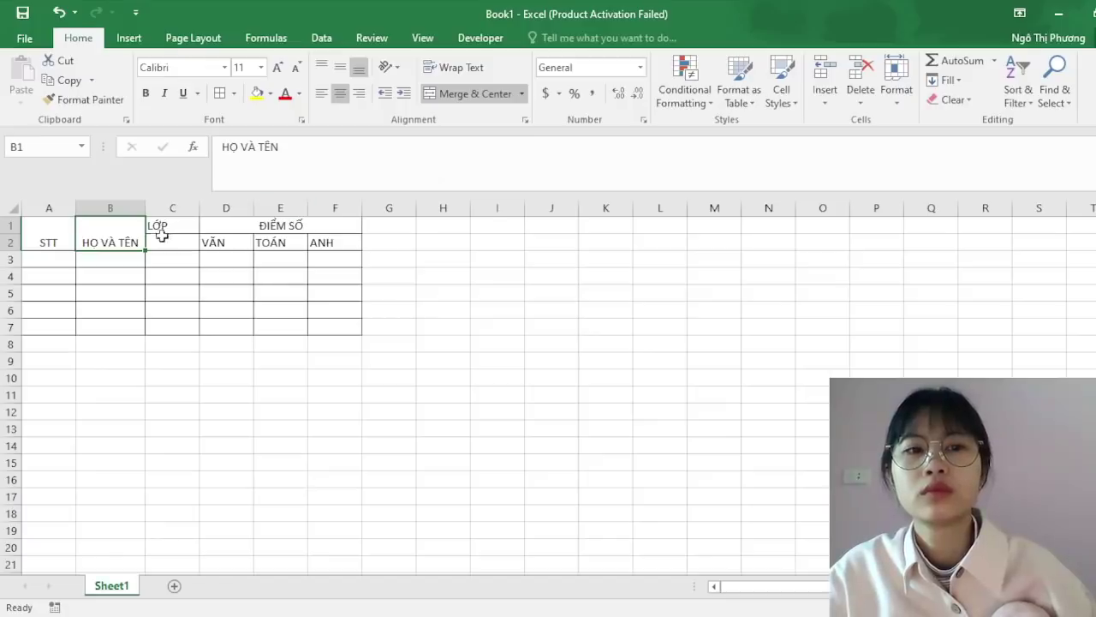
pyautogui.moveTo(183, 224); pyautogui.dragTo(182, 242)
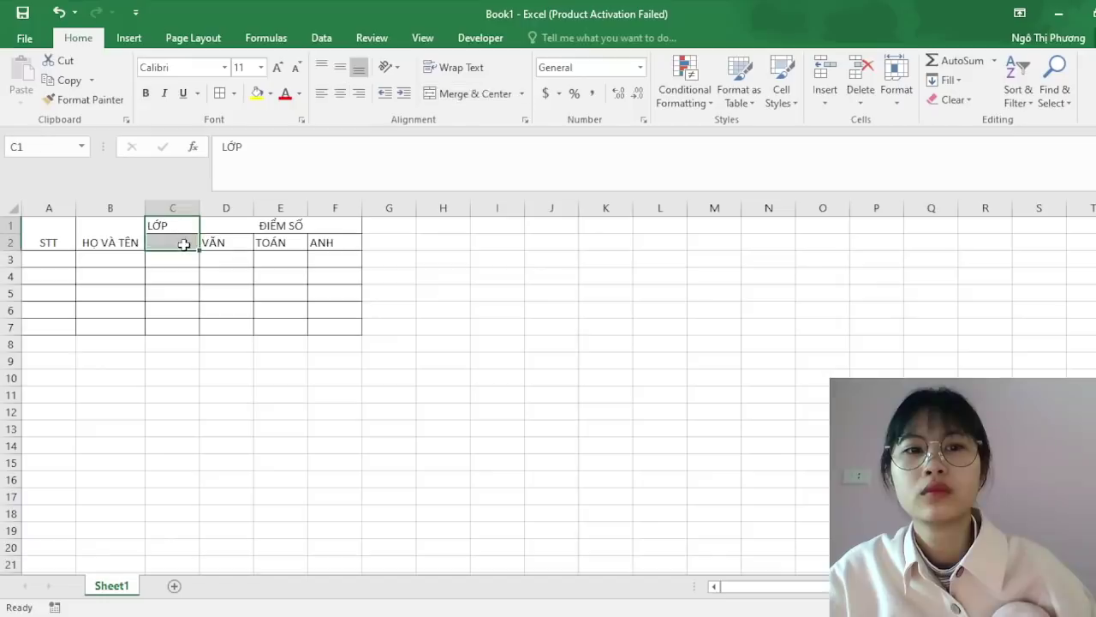
pyautogui.click(512, 94)
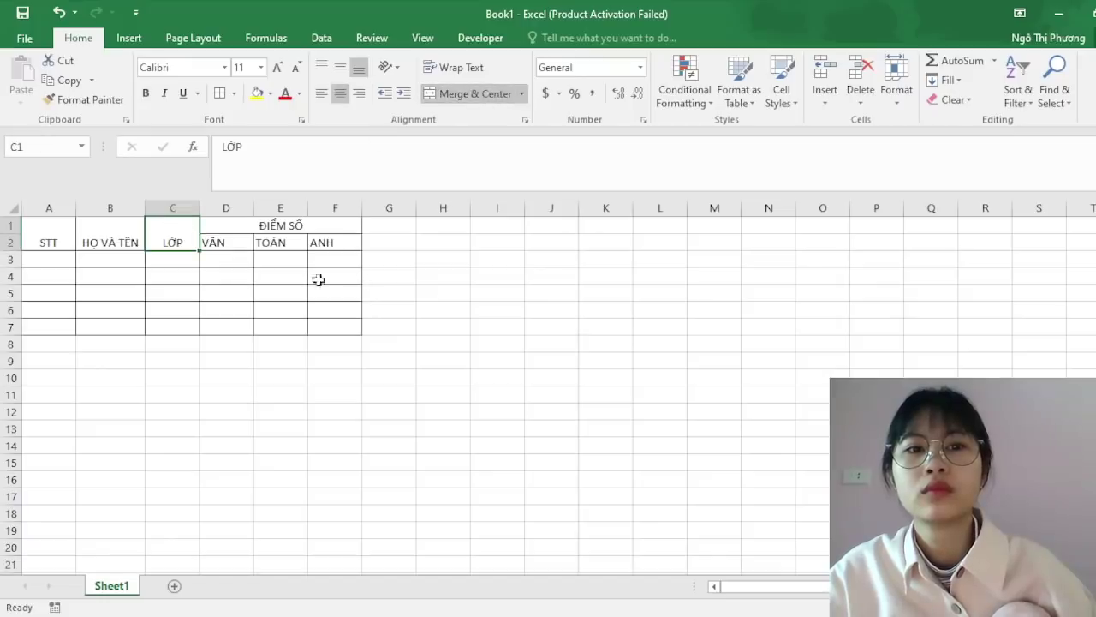
# - Vertically centre the merged STT, HỌ VÀ TÊN and LỚP headings
pyautogui.click(64, 243)
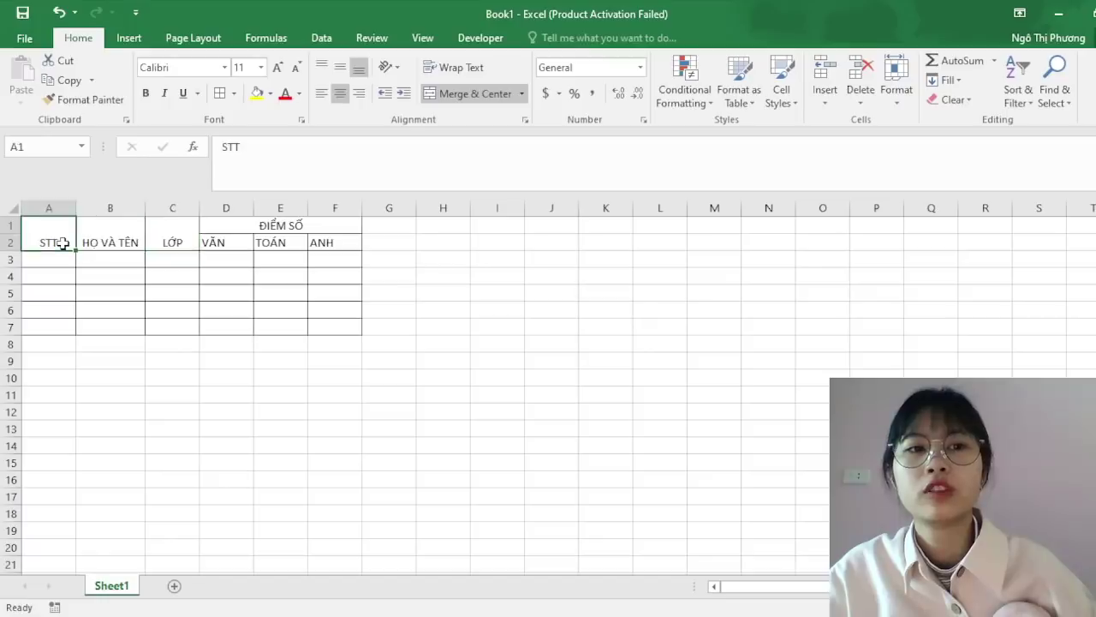
pyautogui.moveTo(64, 243); pyautogui.dragTo(164, 240)
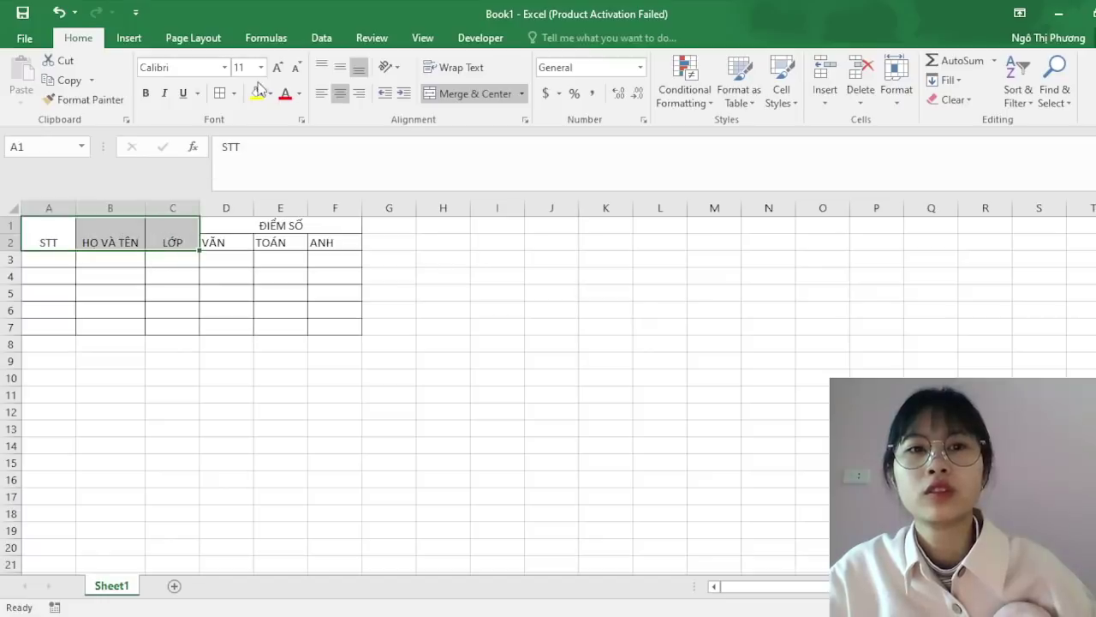
pyautogui.click(324, 69)
pyautogui.click(340, 67)
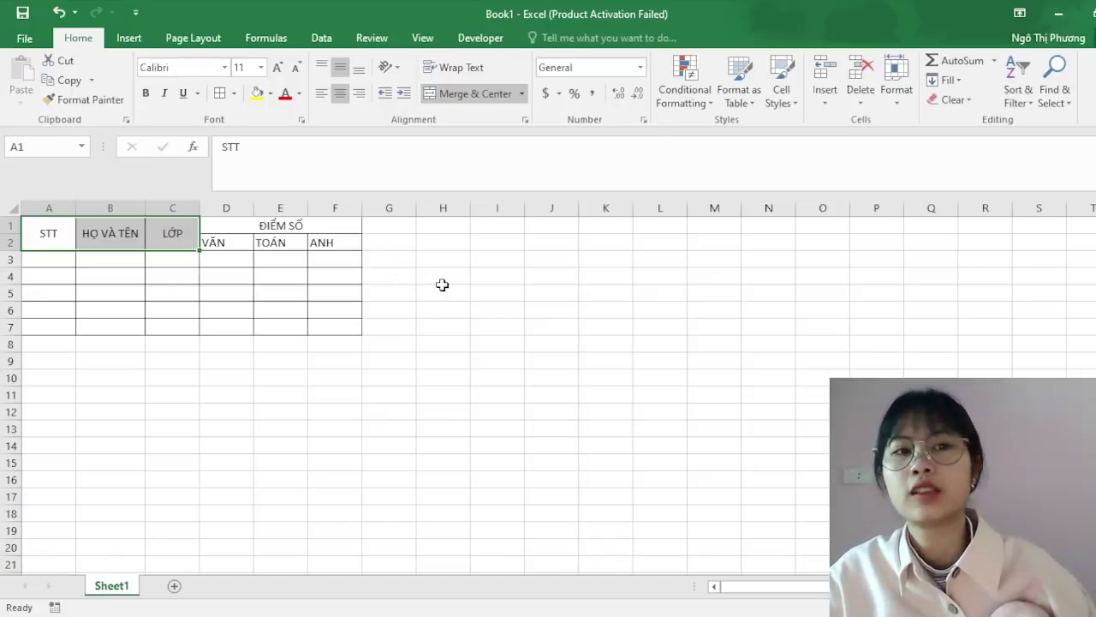
pyautogui.click(442, 289)
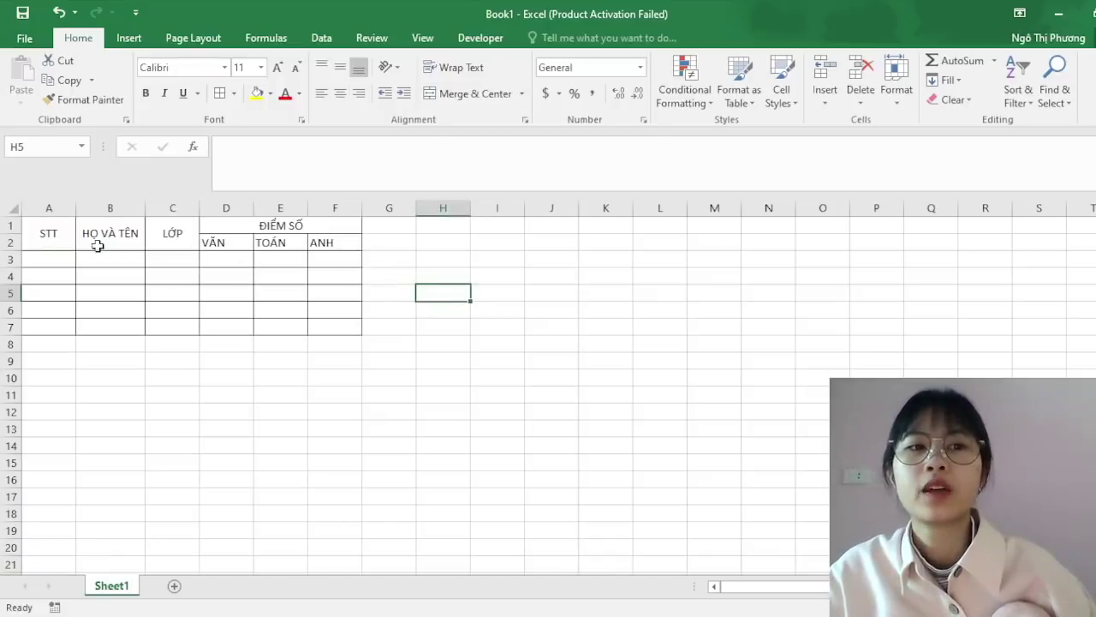
# - Make the whole two-row header bold
pyautogui.moveTo(49, 232); pyautogui.dragTo(358, 225)
pyautogui.click(145, 101)
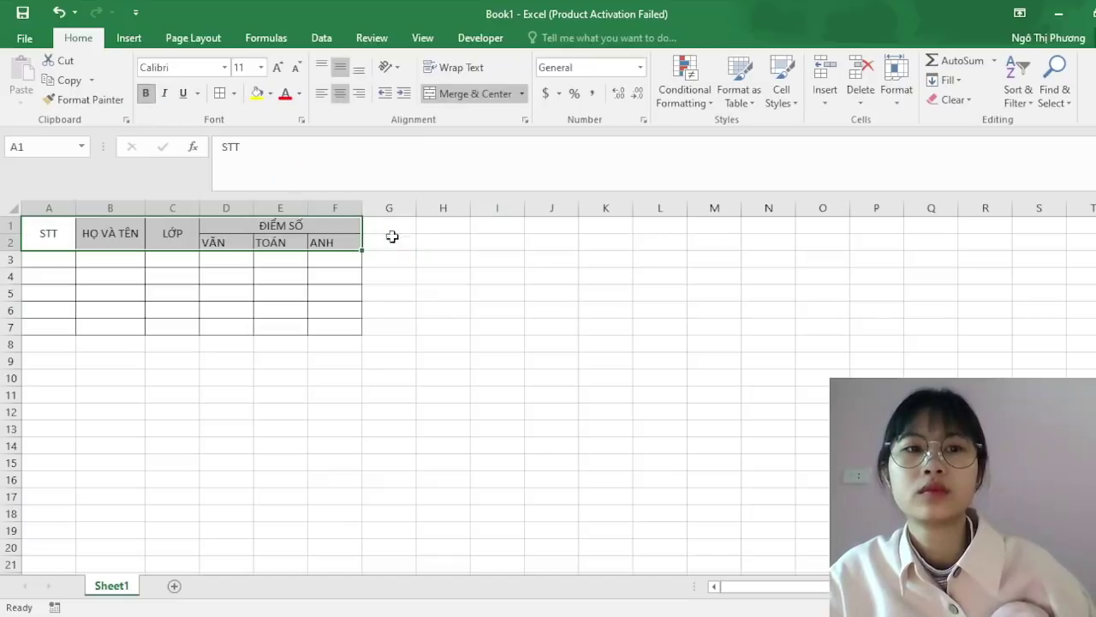
pyautogui.click(264, 244)
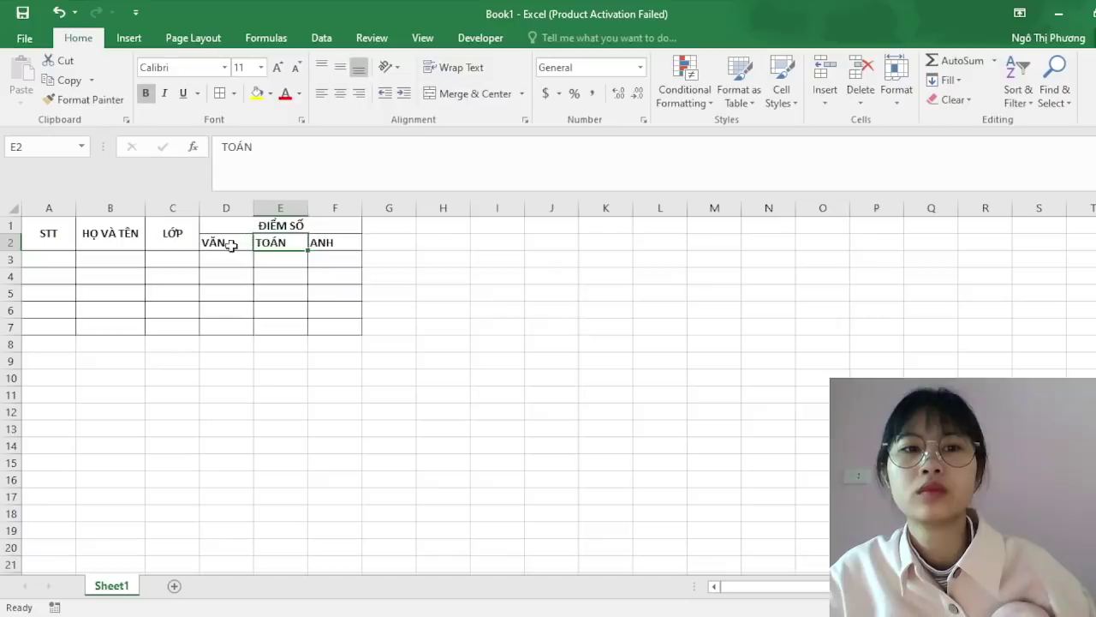
# - Centre VĂN, TOÁN and ANH horizontally in D2:F2
pyautogui.moveTo(232, 246); pyautogui.dragTo(322, 246)
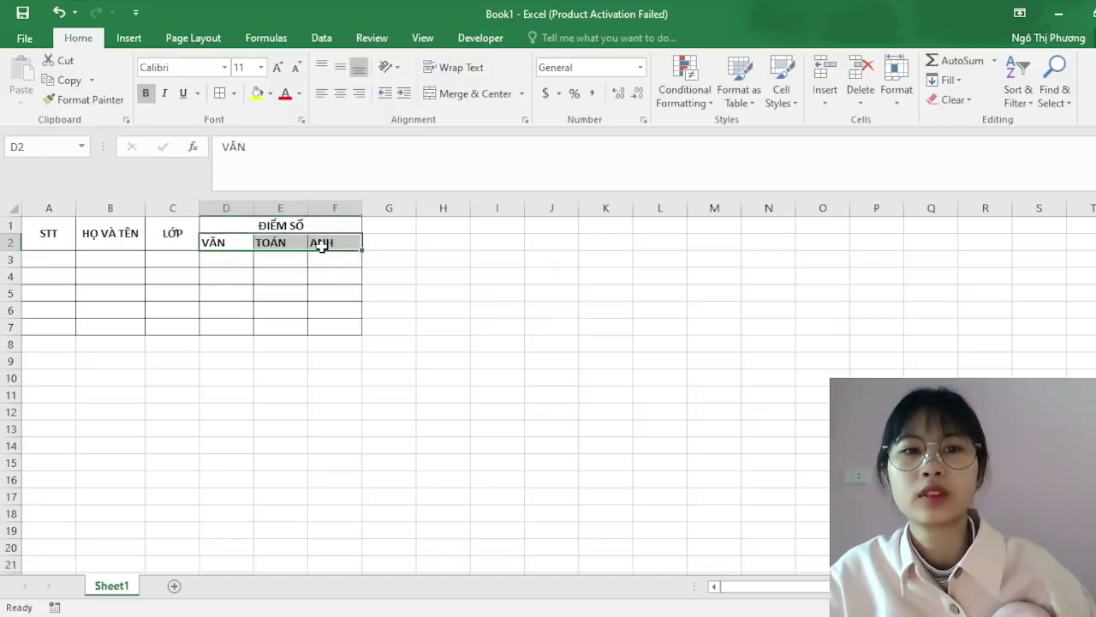
pyautogui.click(340, 93)
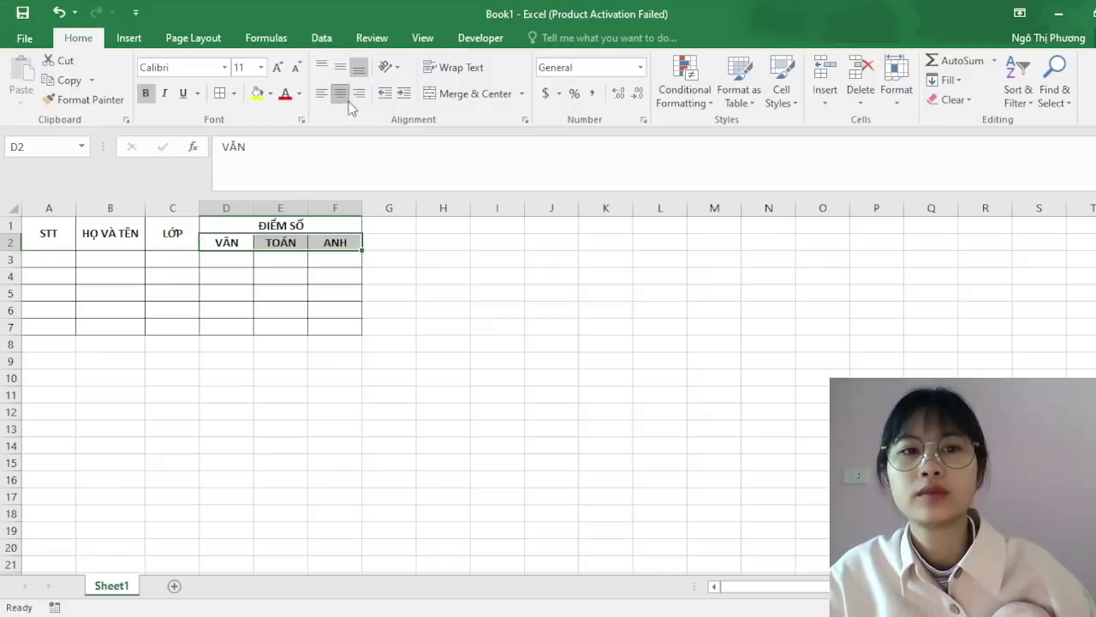
pyautogui.click(530, 289)
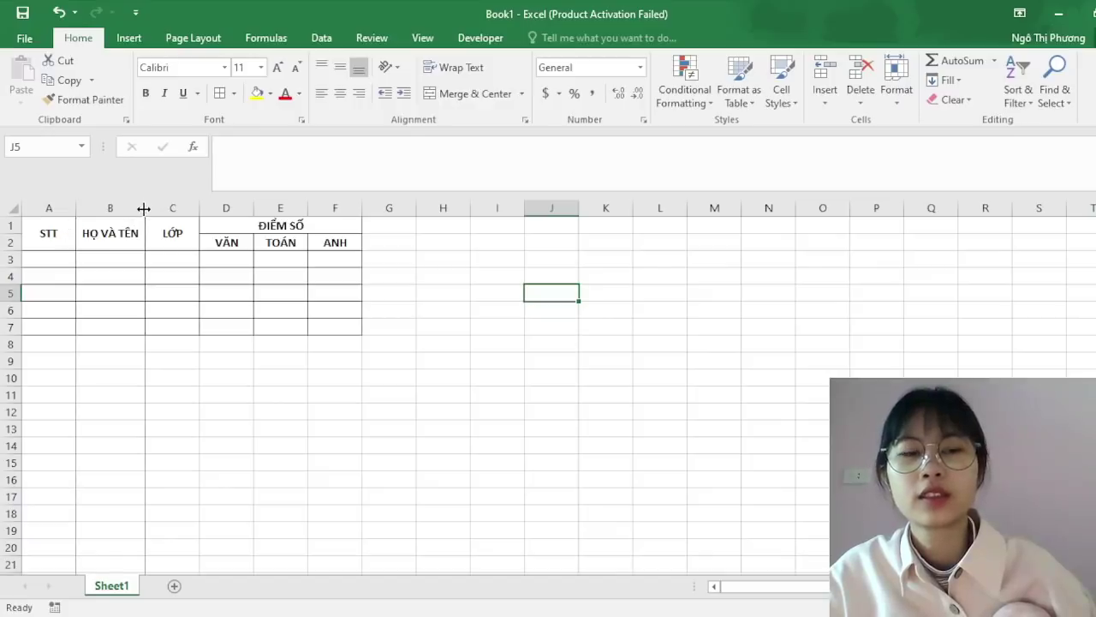
# - Widen column B for full names and narrow column A around STT
pyautogui.moveTo(144, 208); pyautogui.dragTo(172, 216)
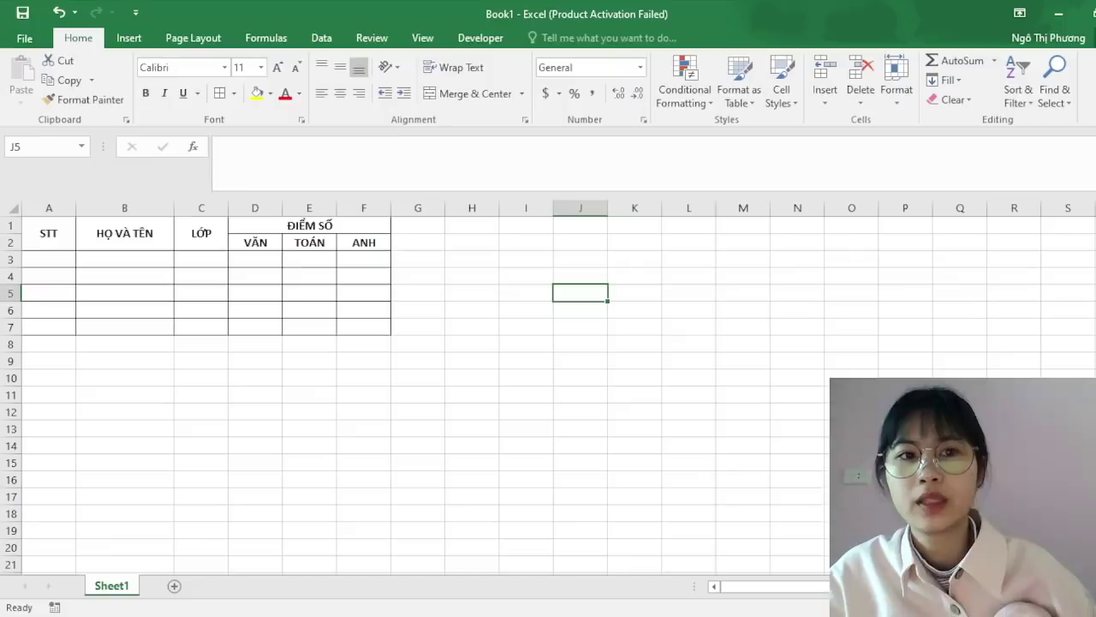
pyautogui.click(399, 442)
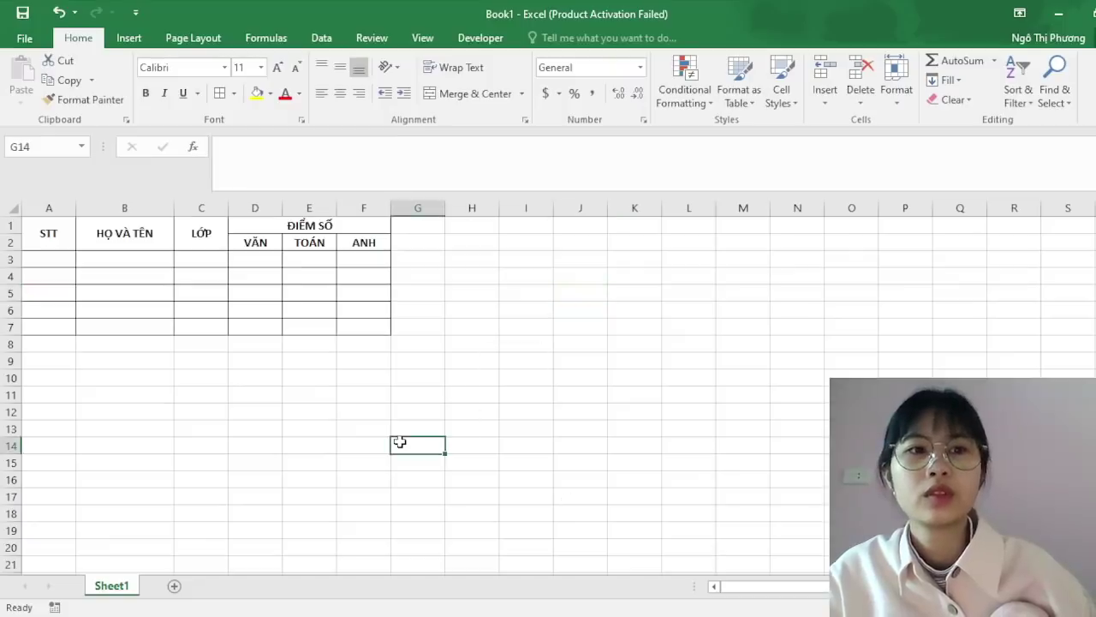
pyautogui.moveTo(177, 212); pyautogui.dragTo(206, 209)
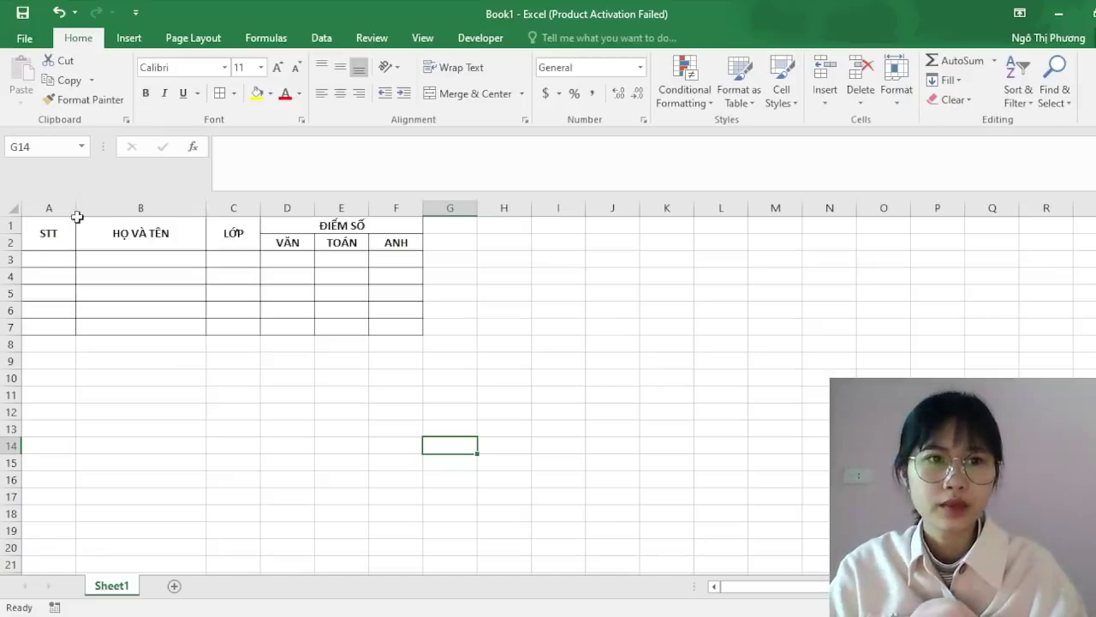
pyautogui.moveTo(74, 211); pyautogui.dragTo(55, 212)
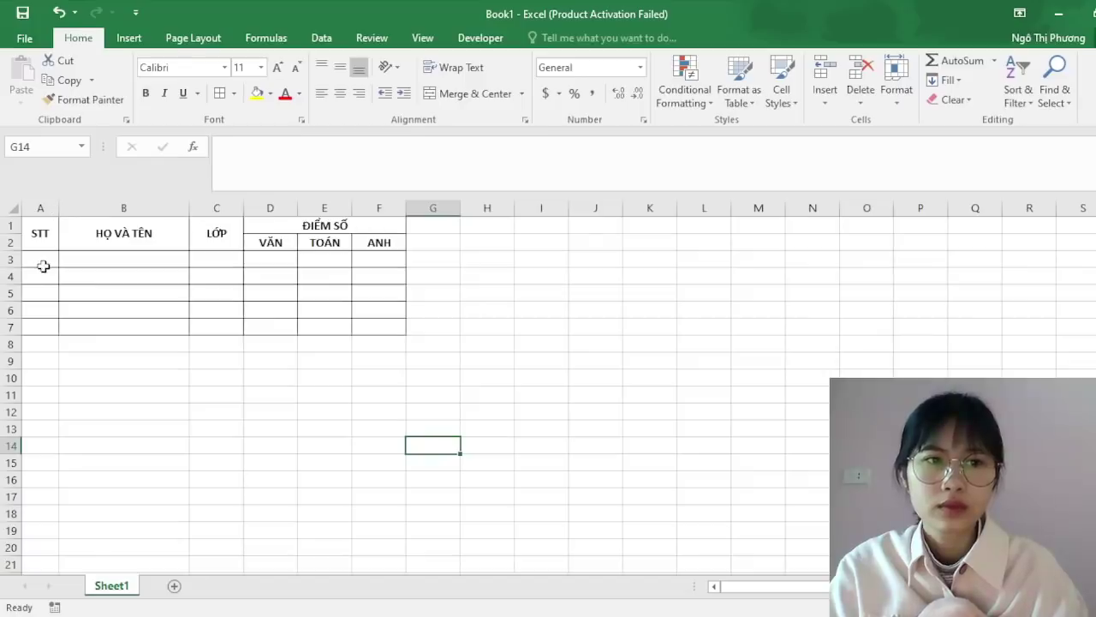
# - Number STT 1 to 5 in A3:A7, starting with 1 and 2 in A3:A4
pyautogui.click(43, 259)
pyautogui.write('1')
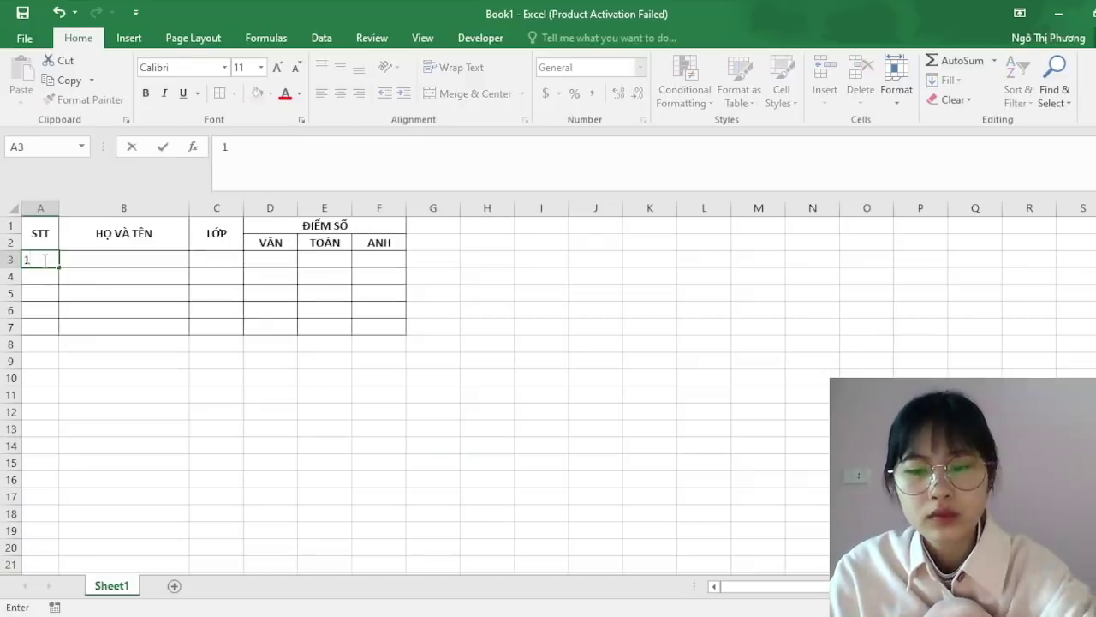
pyautogui.press('Return')
pyautogui.write('2')
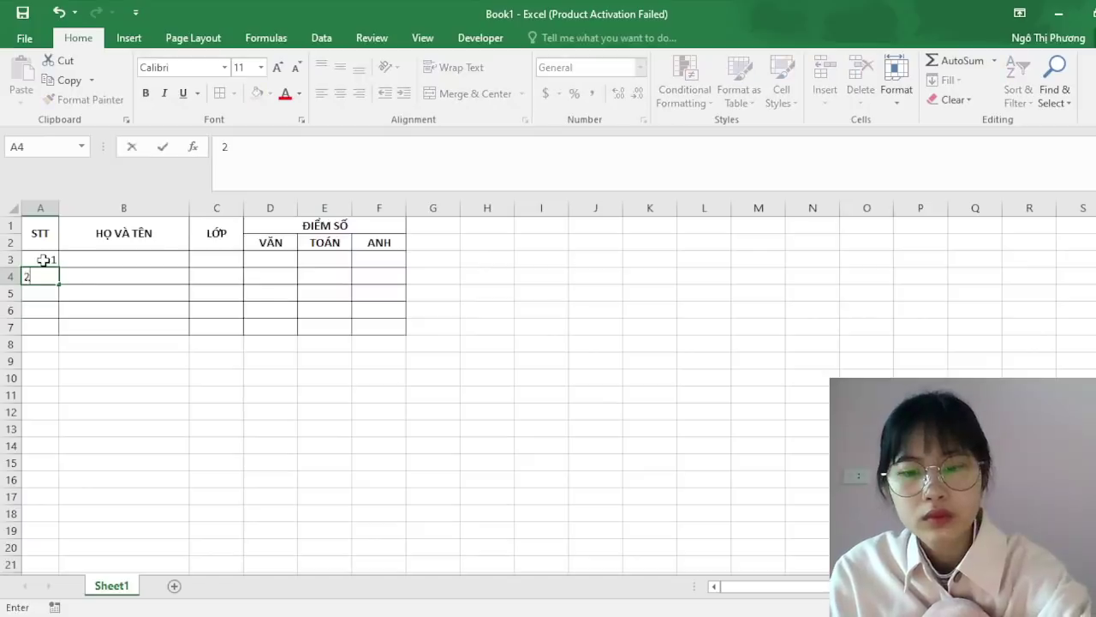
pyautogui.press('Return')
pyautogui.moveTo(49, 260); pyautogui.dragTo(55, 328)
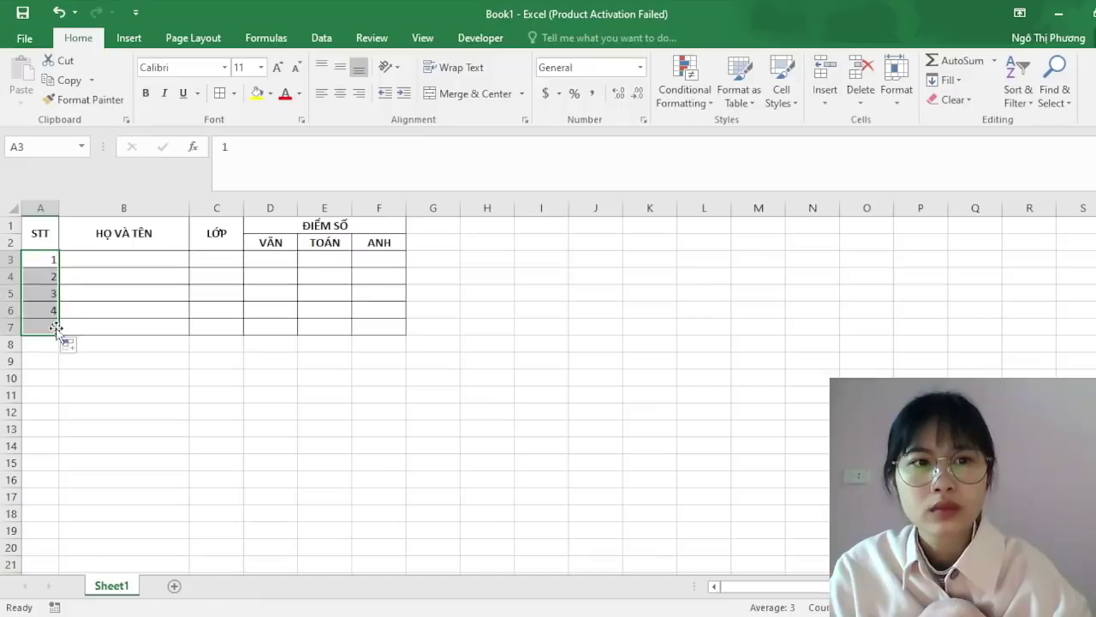
# - Enter the first student's full name in B3
pyautogui.click(170, 365)
pyautogui.click(100, 260)
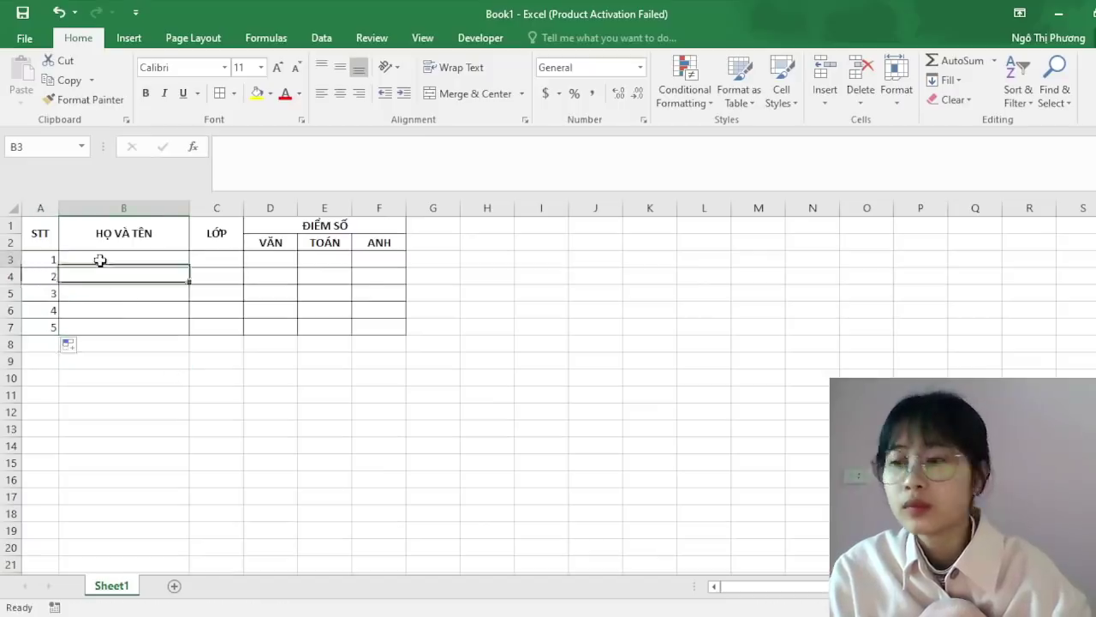
pyautogui.doubleClick(101, 261)
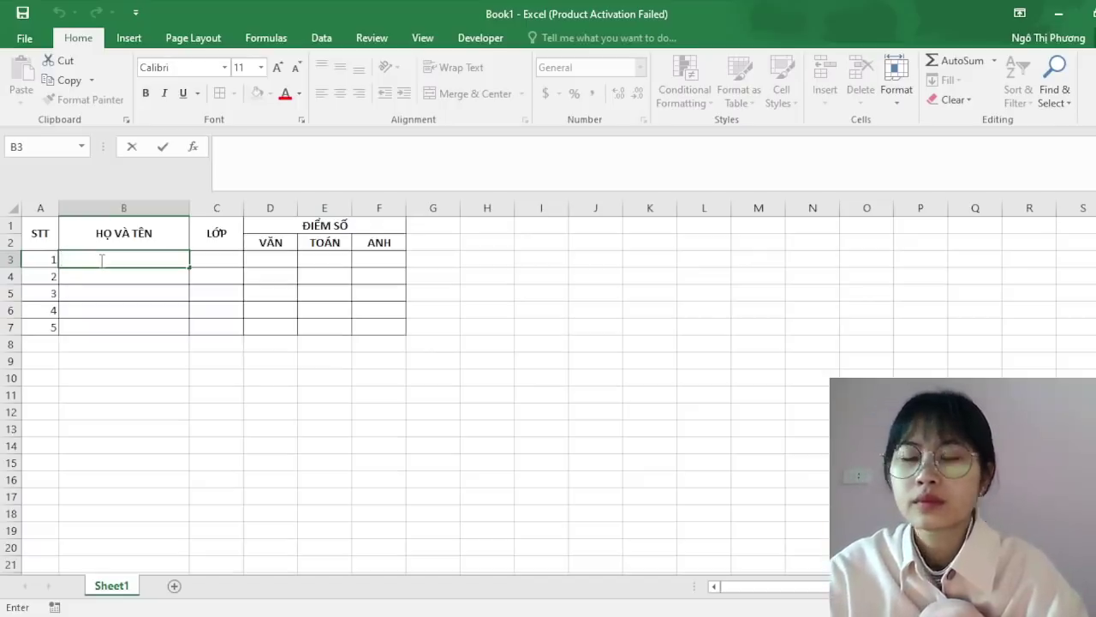
pyautogui.write('TRẦN HAF')
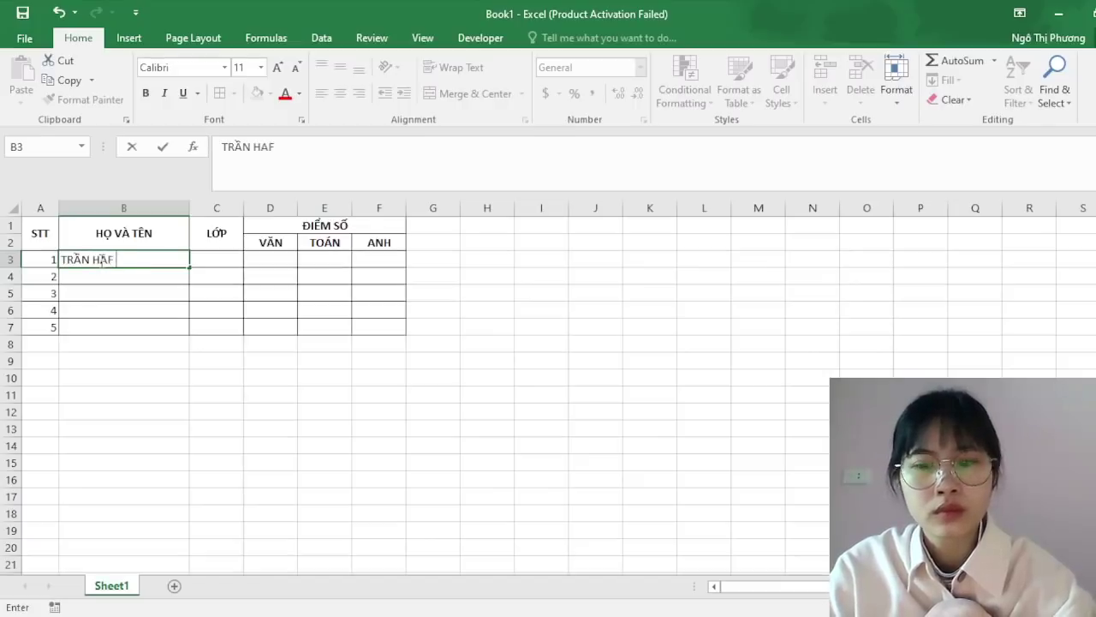
pyautogui.press('BackSpace')
pyautogui.write('I')
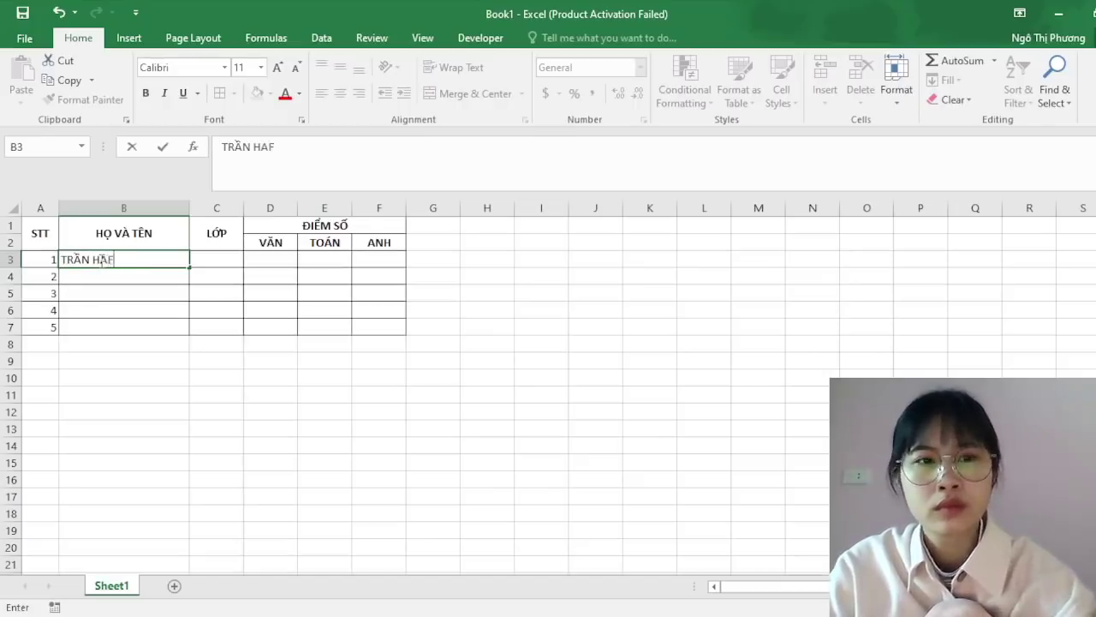
pyautogui.press('BackSpace')
pyautogui.write('À AN')
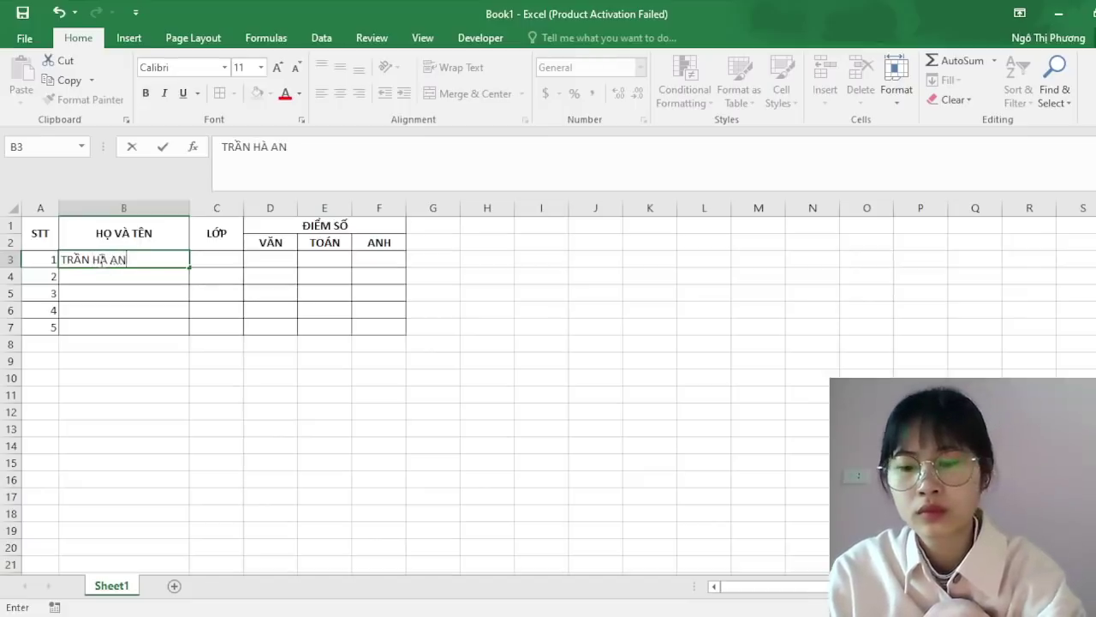
pyautogui.press('Return')
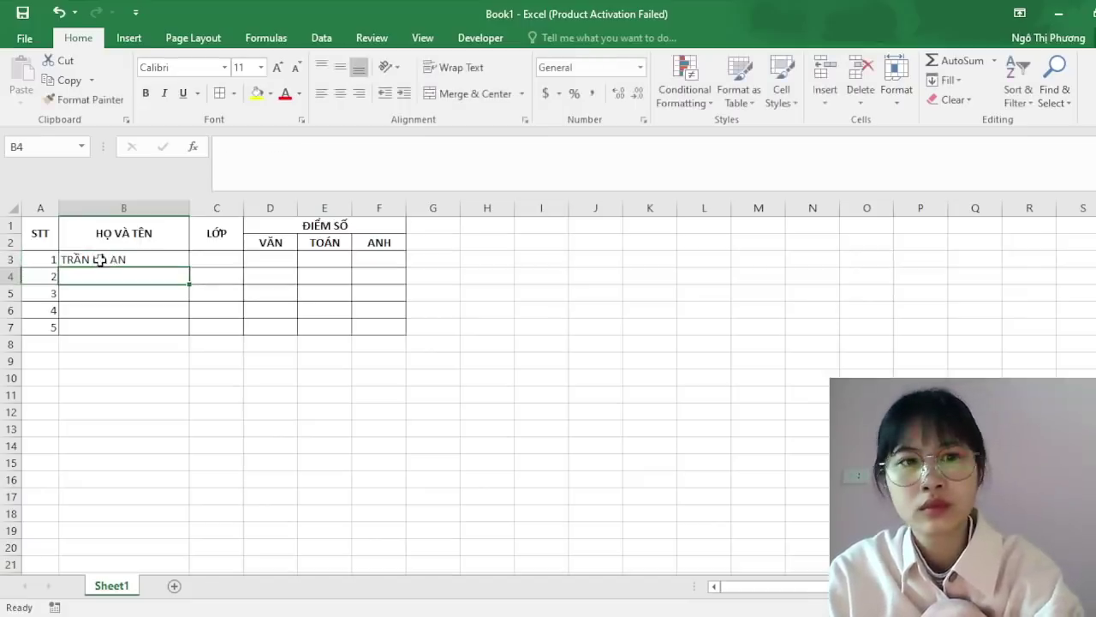
# - Enter the second student's full name in B4 and begin the third in B5
pyautogui.write('DUO')
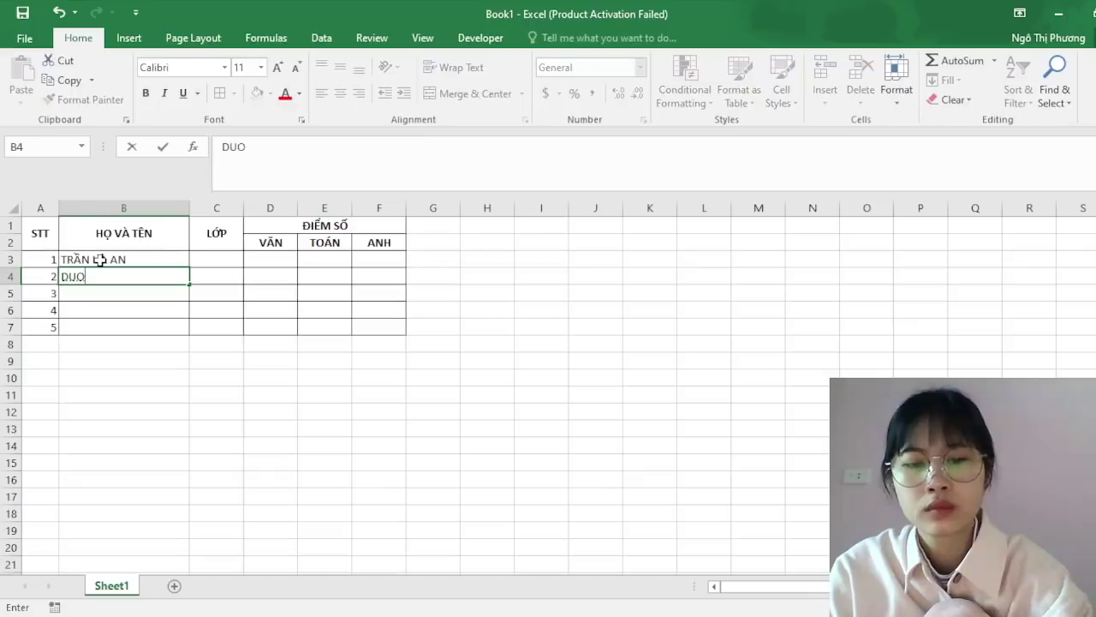
pyautogui.write('w')
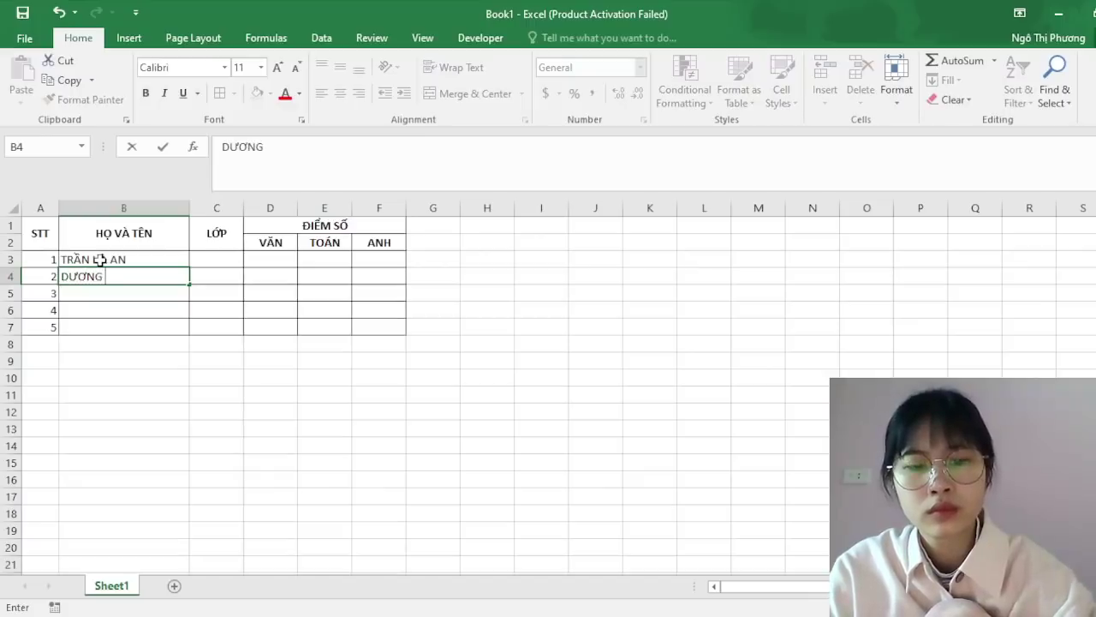
pyautogui.write('TUYẾT')
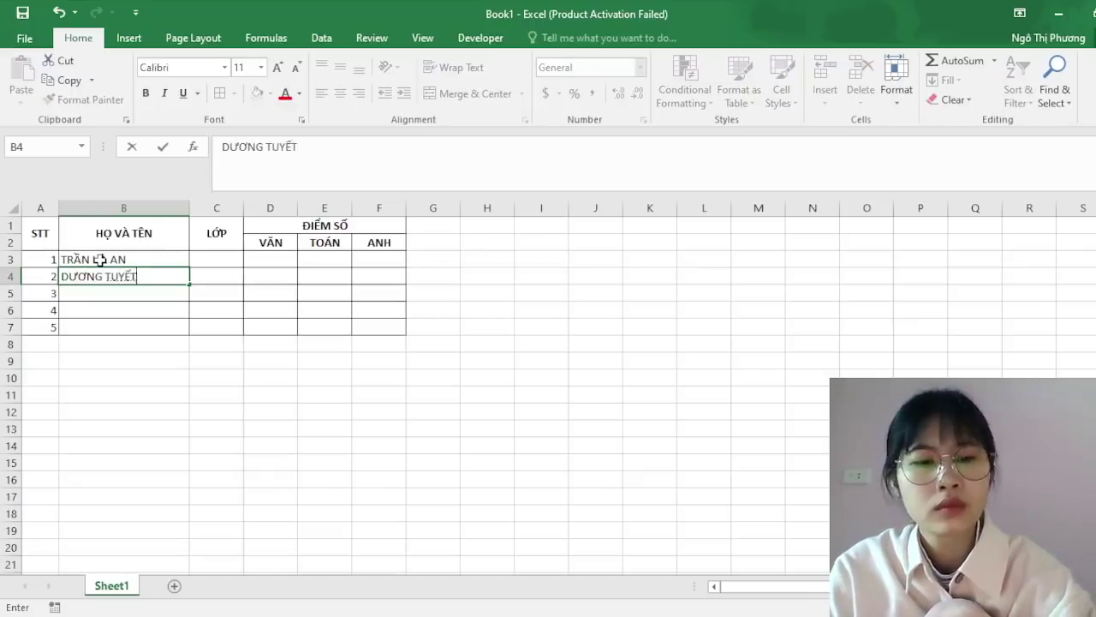
pyautogui.write(' MAI')
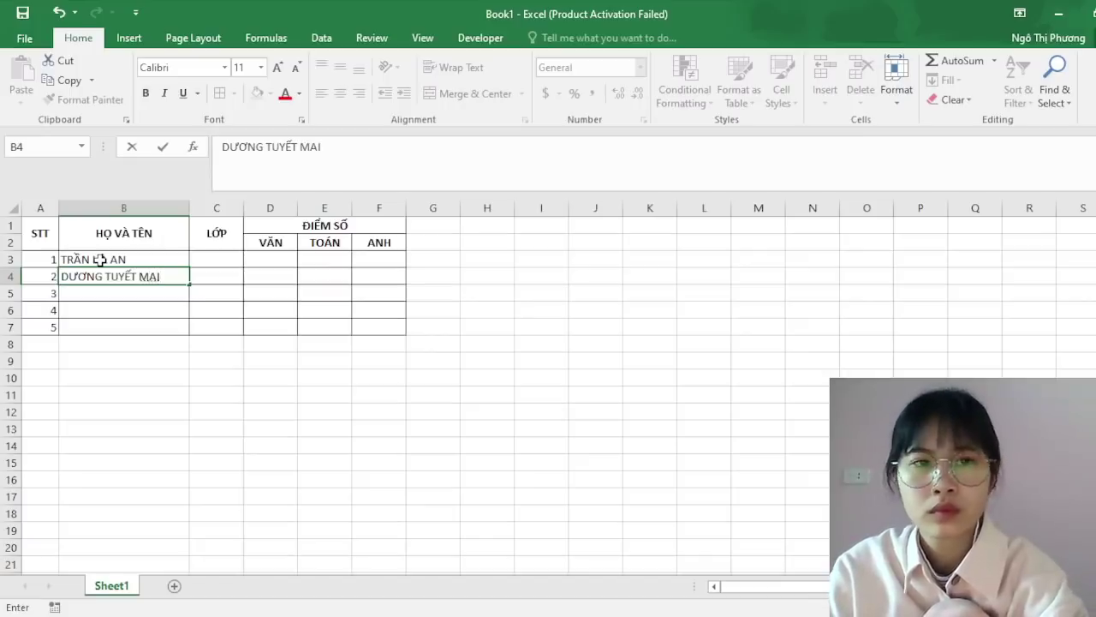
pyautogui.press('Return')
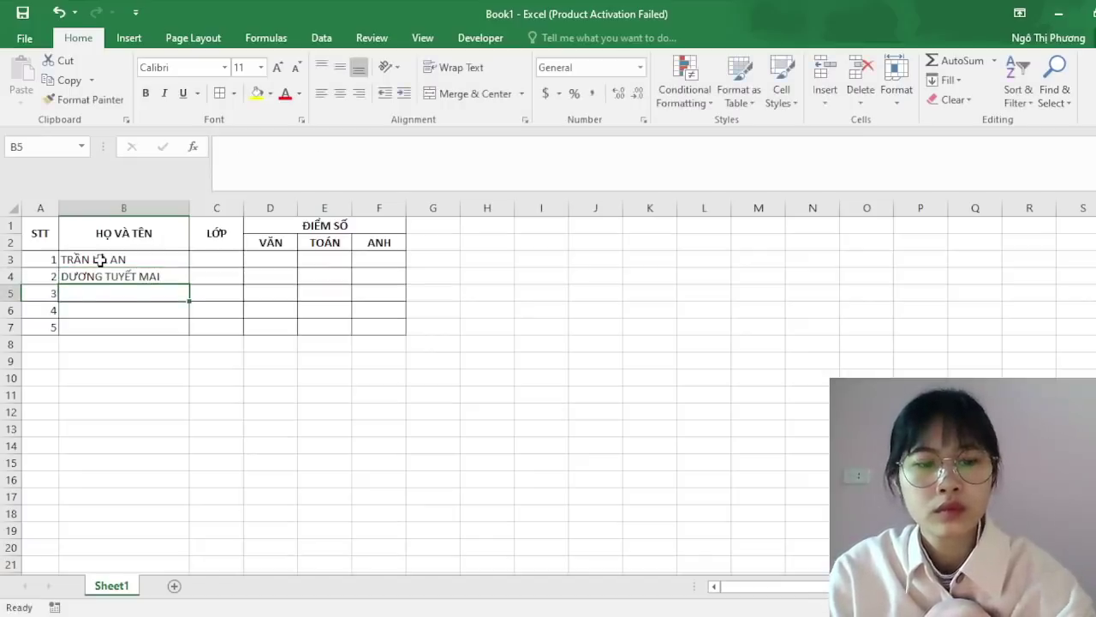
pyautogui.write('ĐINH VĂN')
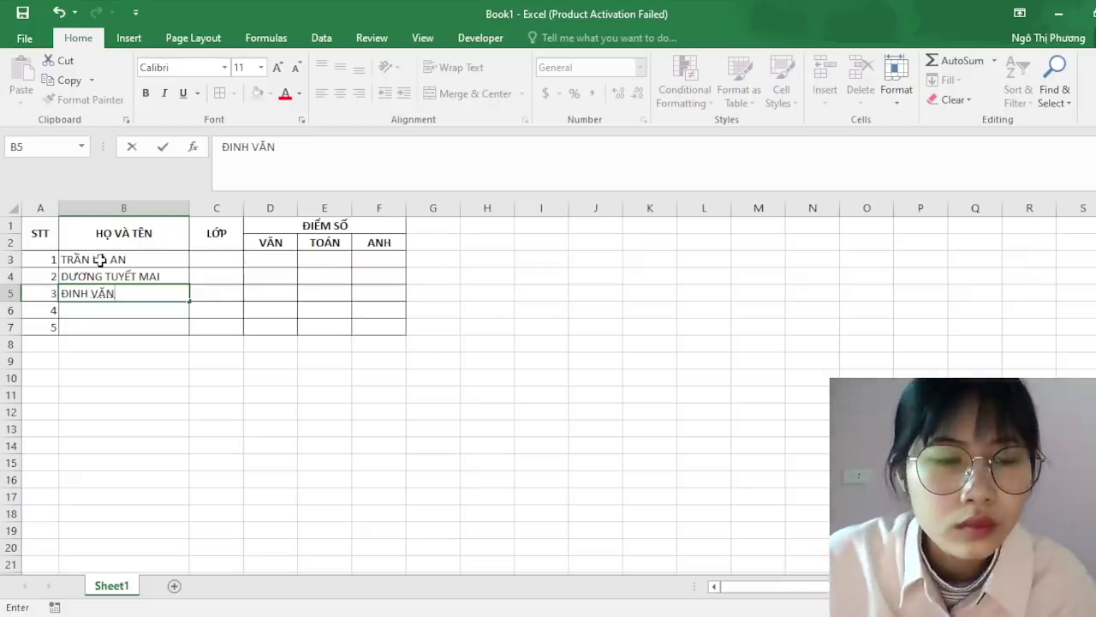
pyautogui.write('L')
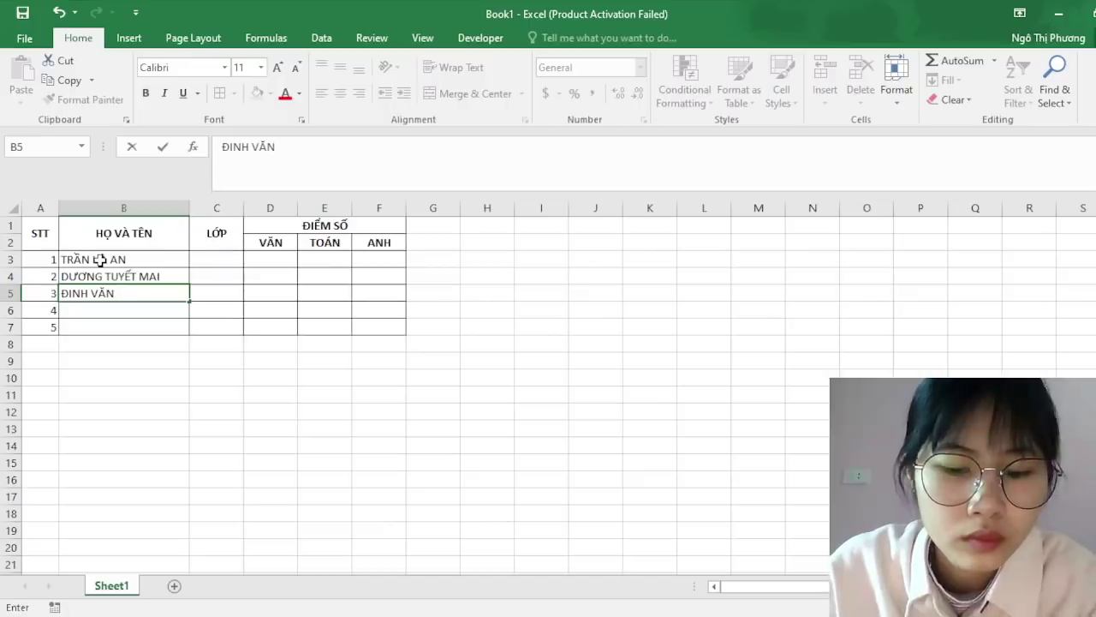
pyautogui.write('AM')
# - Commit B5, then type the fourth and fifth students' full names into B6 and B7
pyautogui.press('Return')
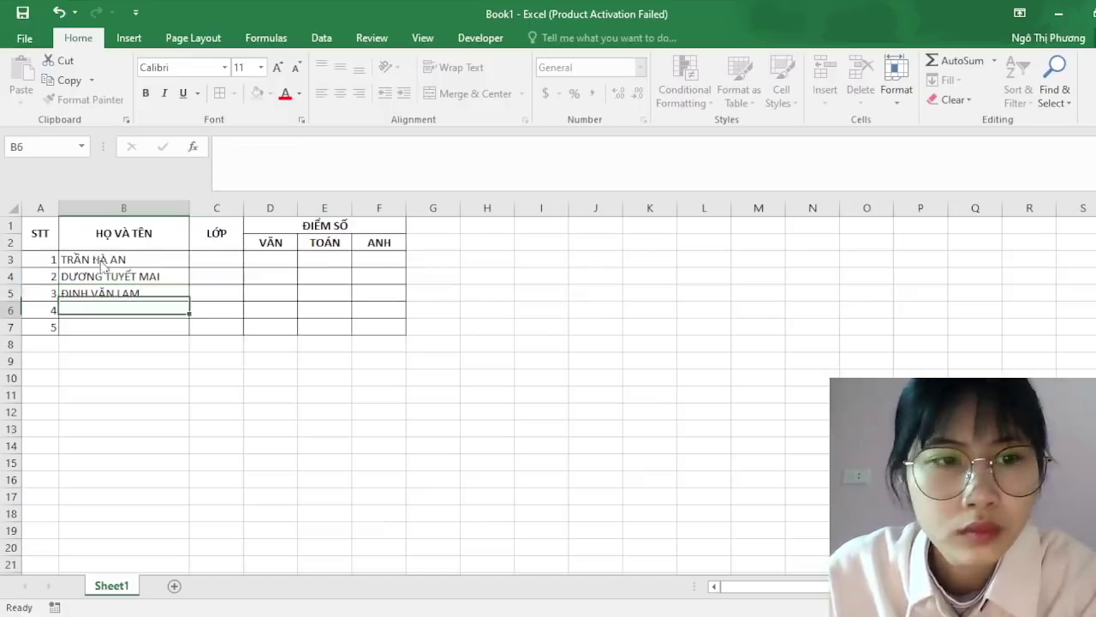
pyautogui.write('HÀ')
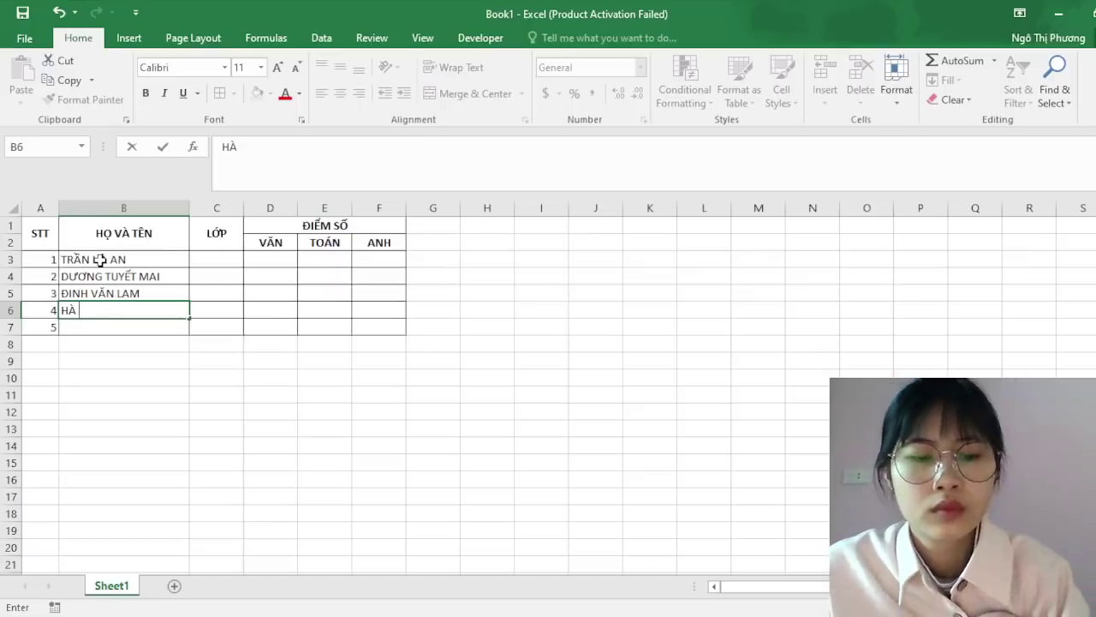
pyautogui.write('M')
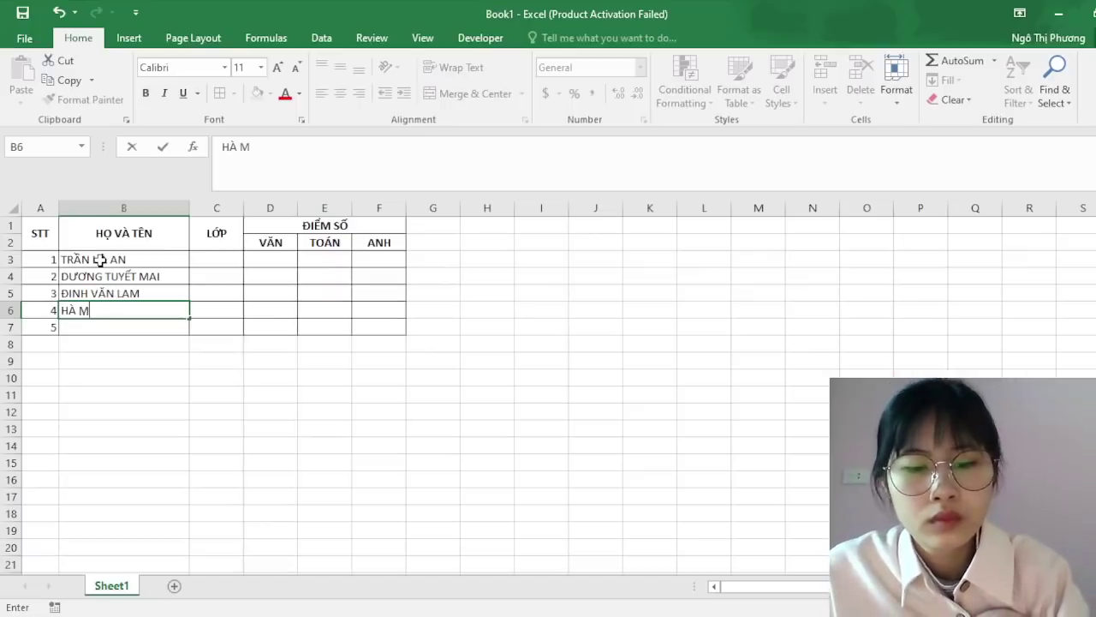
pyautogui.write('INH')
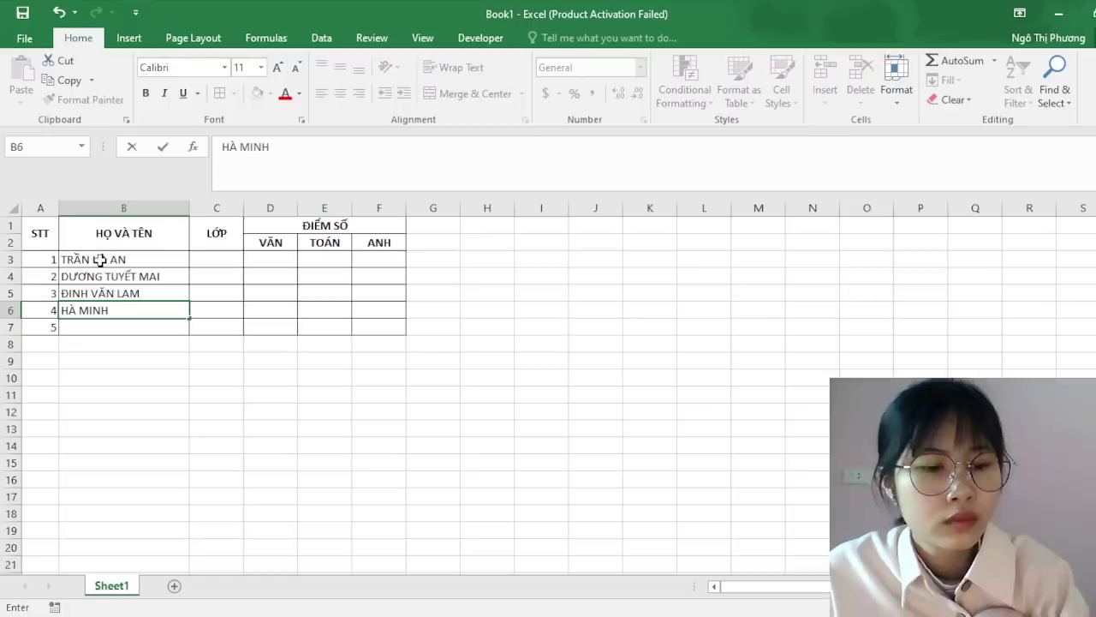
pyautogui.write(' ÁNH')
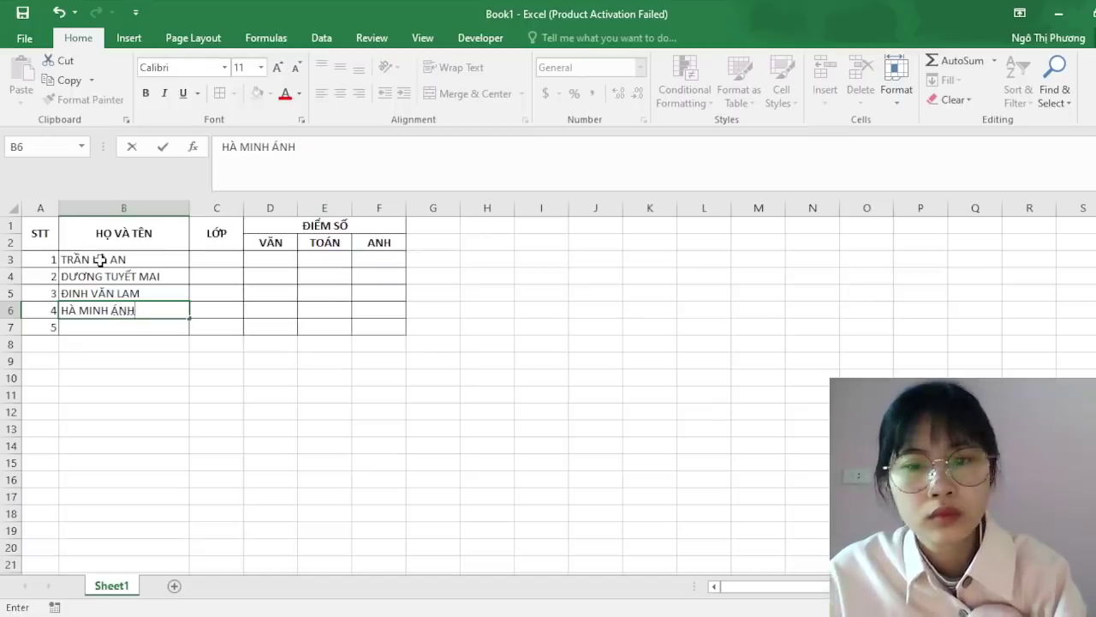
pyautogui.press('Return')
pyautogui.write('V')
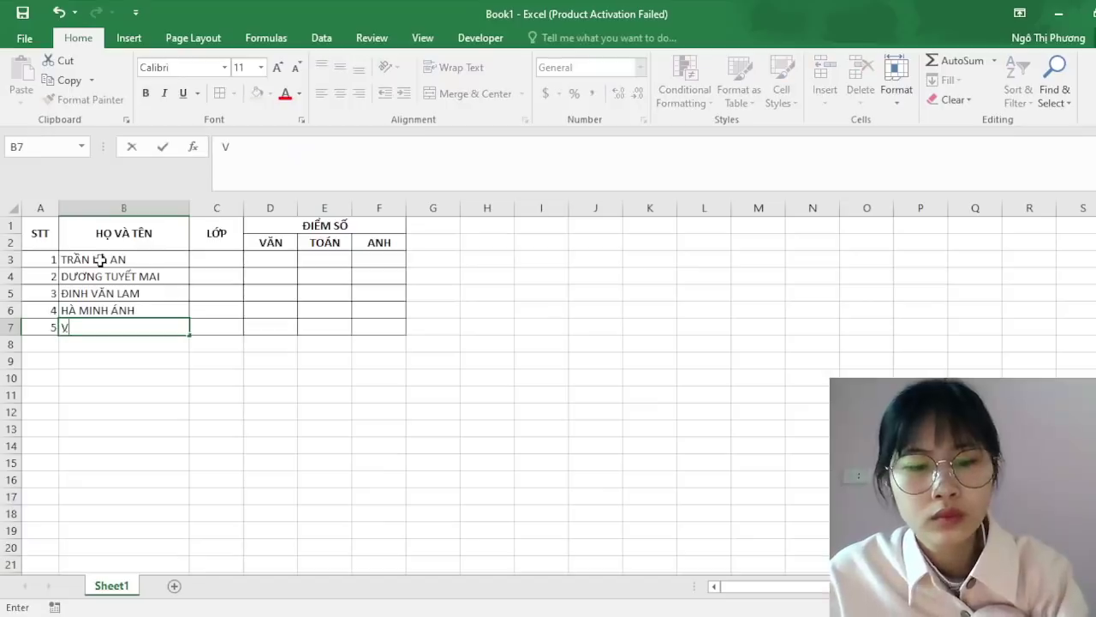
pyautogui.write('UVA')
pyautogui.press('BackSpace')
pyautogui.write('ĂN ')
pyautogui.write('TROO')
pyautogui.write('r')
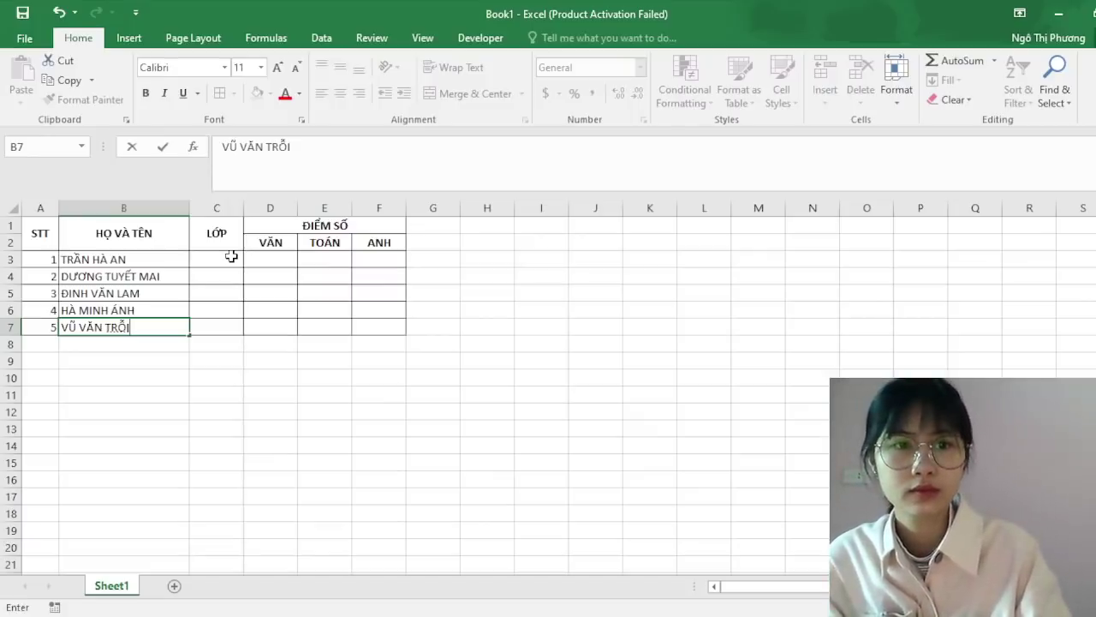
# - Enter class 8A in C3, fill it down to C7, and centre the values
pyautogui.click(232, 256)
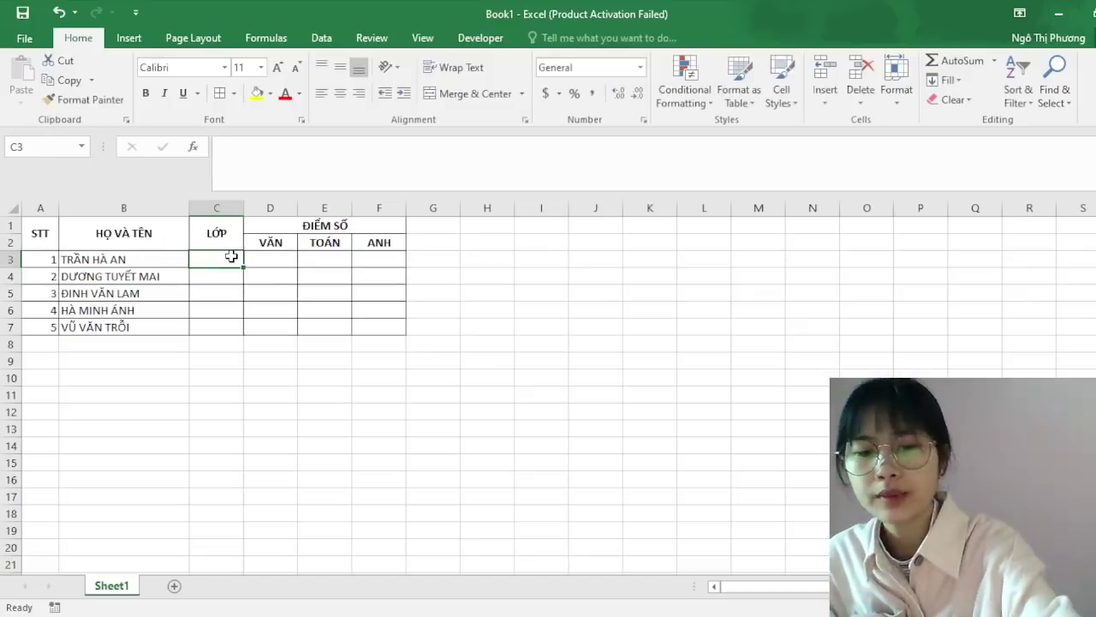
pyautogui.write('8A')
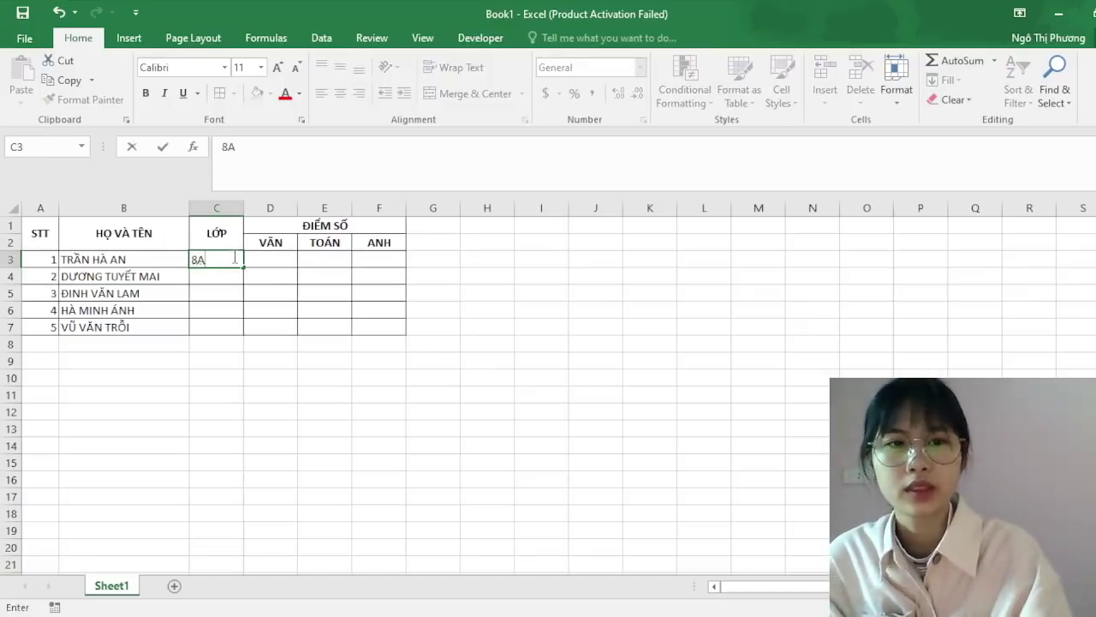
pyautogui.click(254, 258)
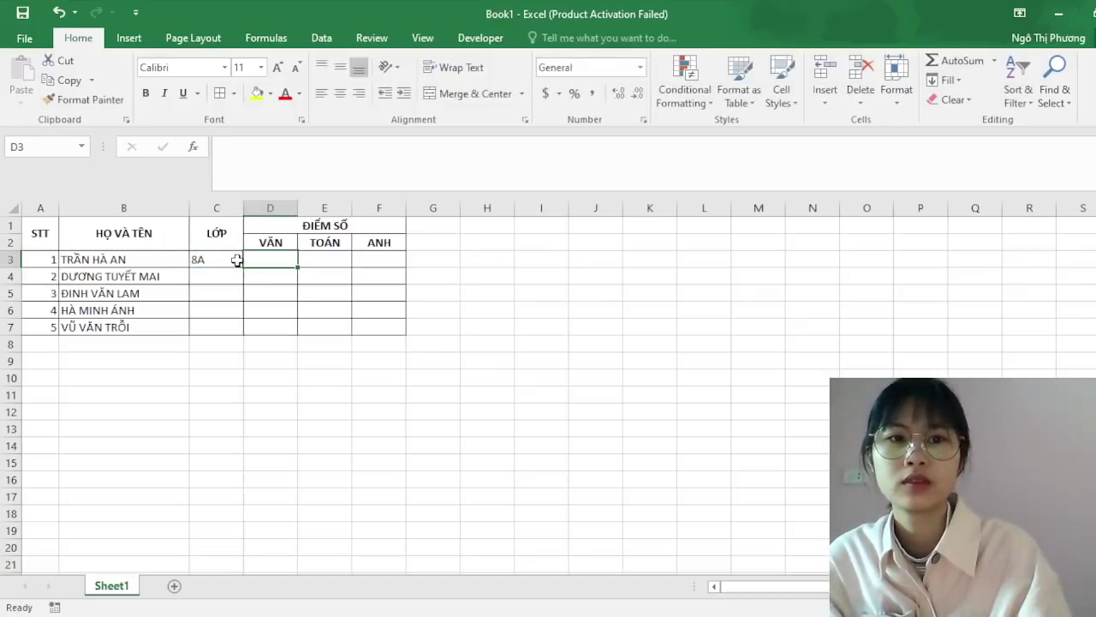
pyautogui.click(233, 259)
pyautogui.moveTo(243, 267); pyautogui.dragTo(244, 339)
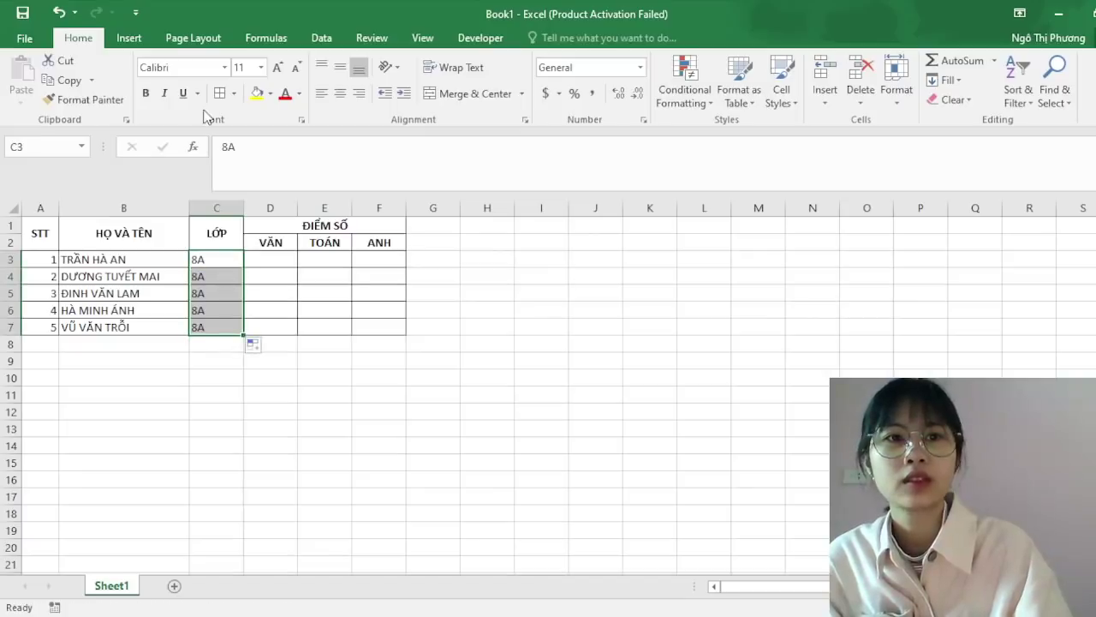
pyautogui.click(340, 94)
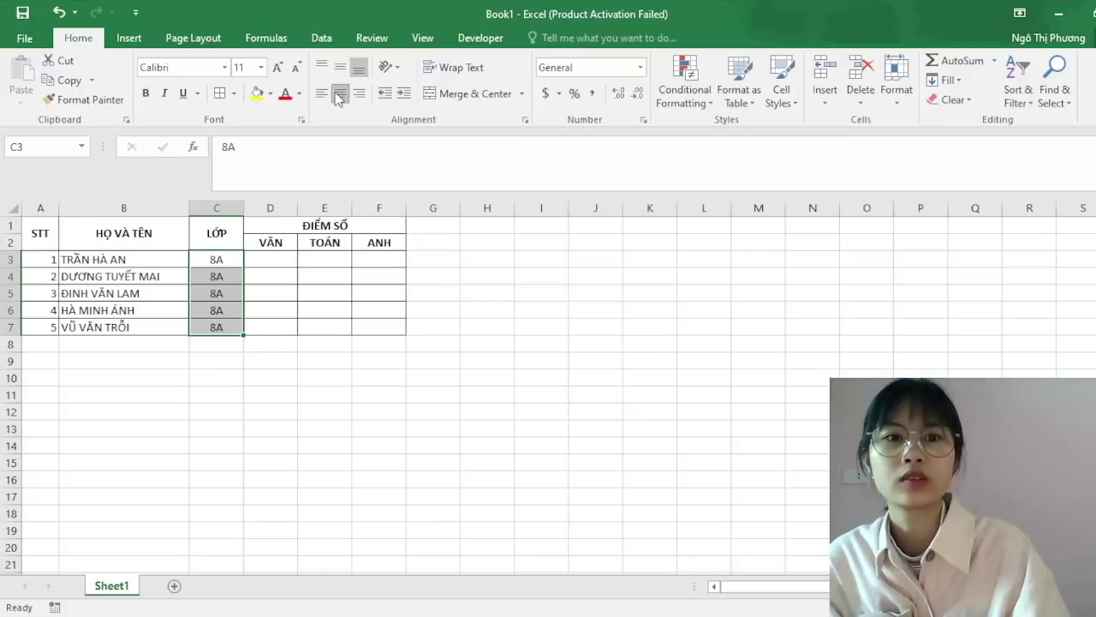
pyautogui.click(321, 382)
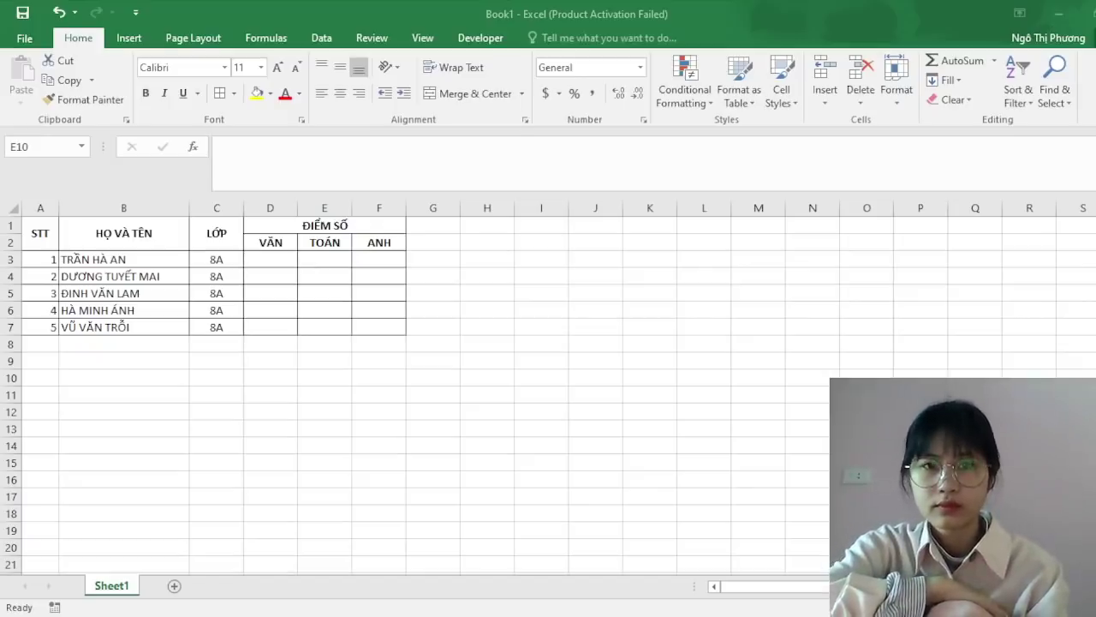
# - Enter the VĂN scores 8, 9, 8, 7, 8 in D3:D7
pyautogui.click(325, 377)
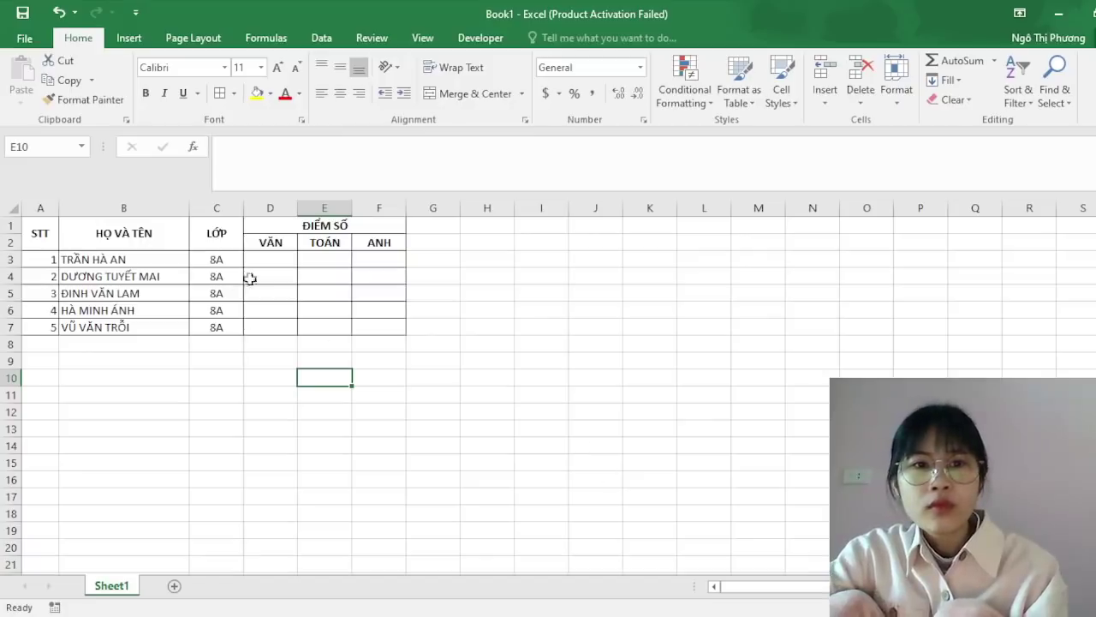
pyautogui.click(269, 260)
pyautogui.write('8')
pyautogui.press('Return')
pyautogui.write('9')
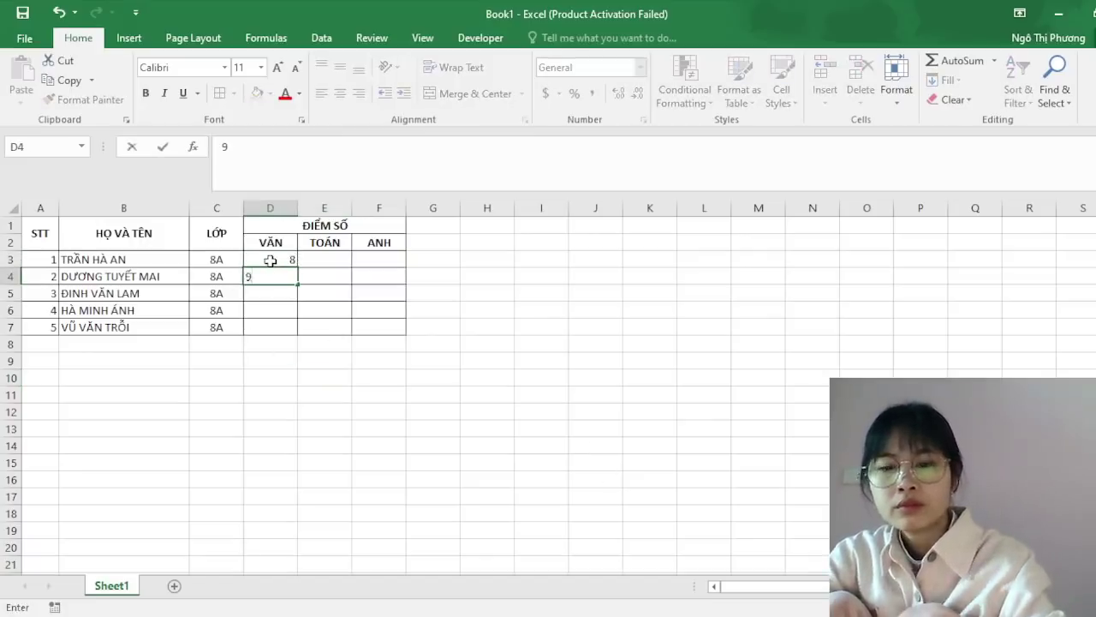
pyautogui.press('Return')
pyautogui.write('8')
pyautogui.press('Return')
pyautogui.write('7')
pyautogui.press('Return')
pyautogui.write('8')
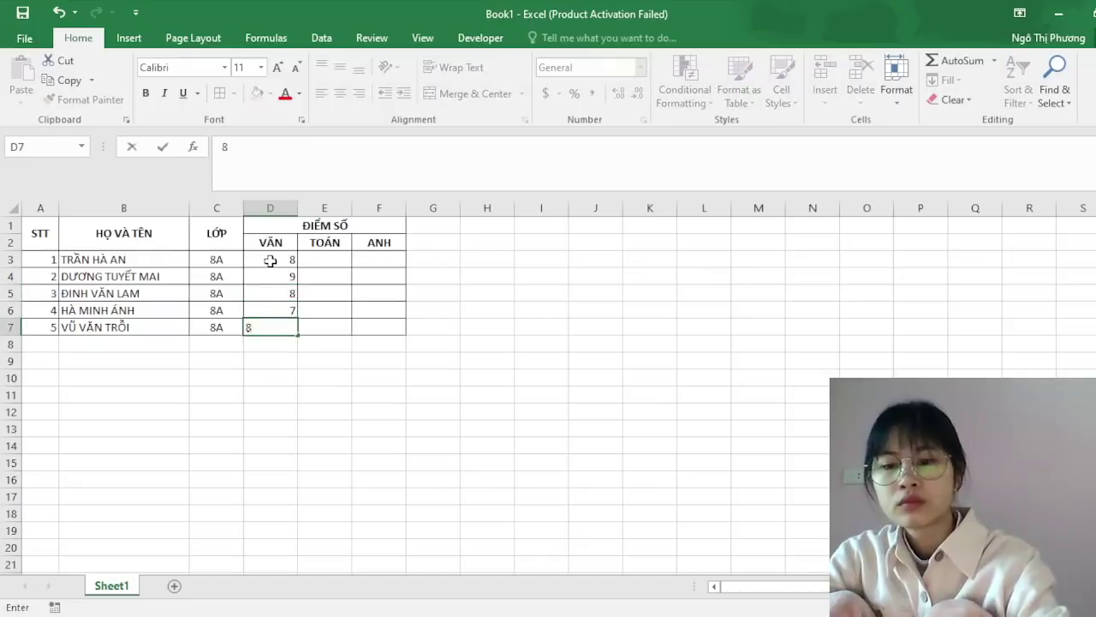
pyautogui.press('Return')
# - Enter the TOÁN scores 7, 6, 8, 6, 10 in E3:E7
pyautogui.click(316, 258)
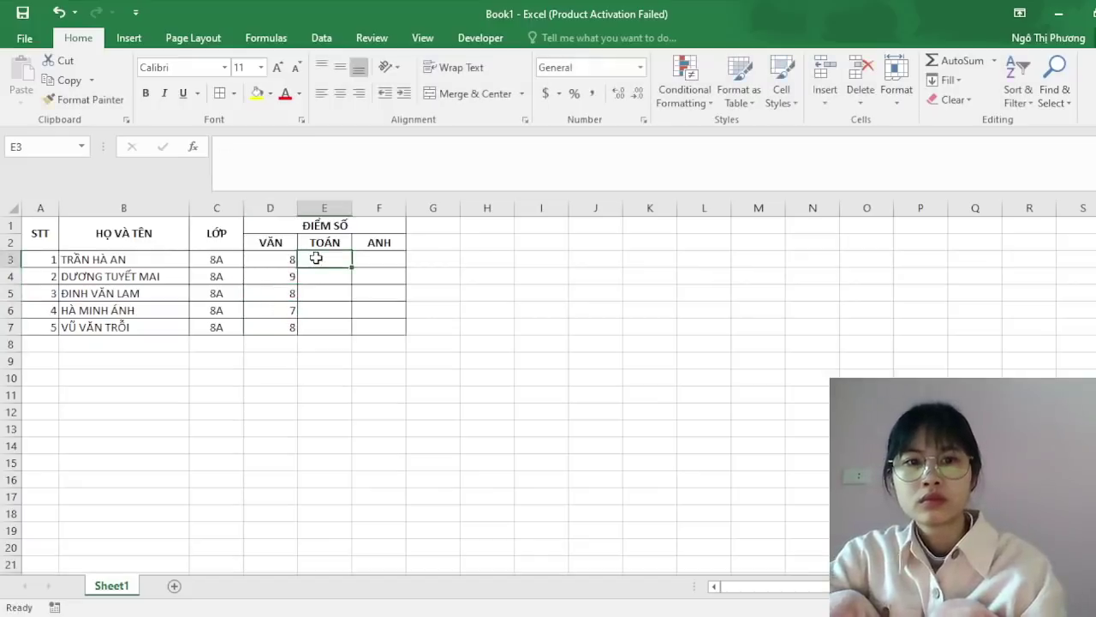
pyautogui.write('7')
pyautogui.press('Return')
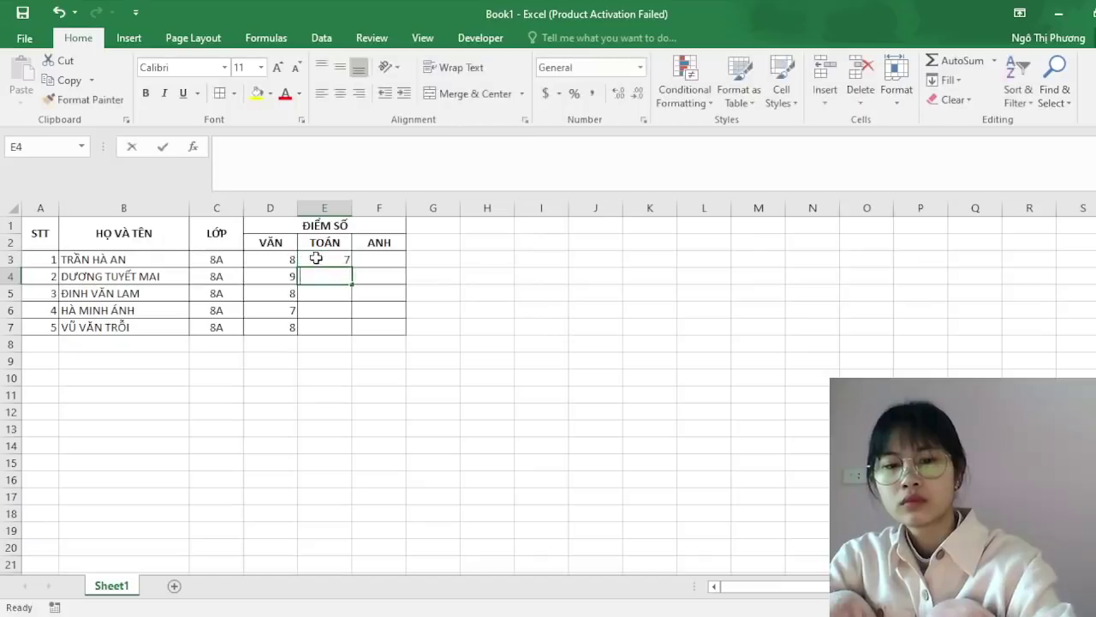
pyautogui.write('6')
pyautogui.press('Return')
pyautogui.write('8')
pyautogui.press('Return')
pyautogui.write('6')
pyautogui.press('Return')
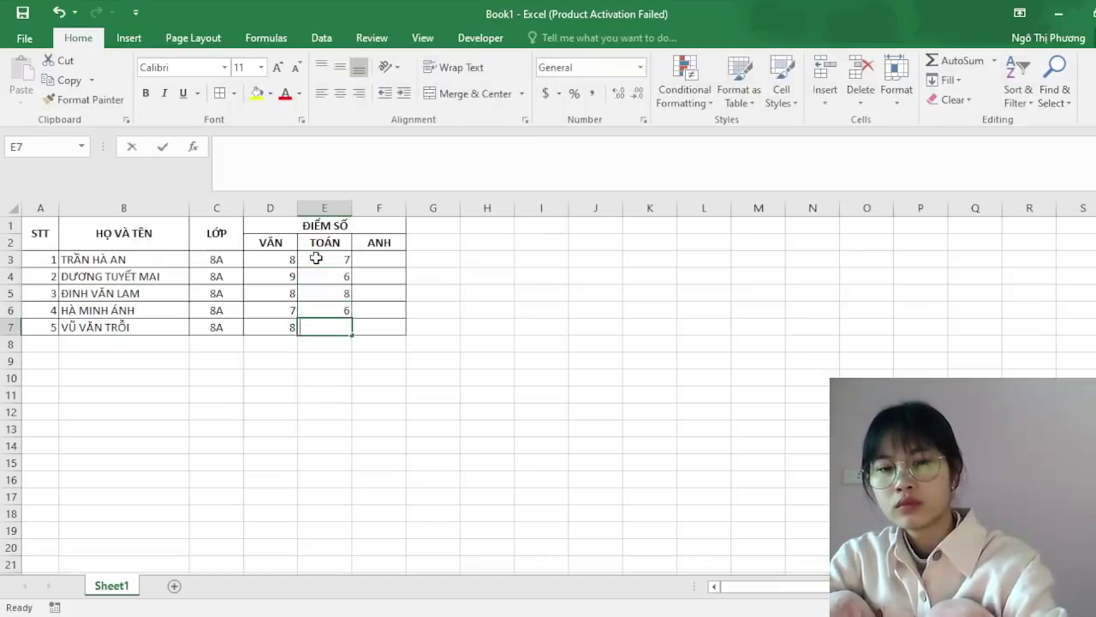
pyautogui.write('010')
pyautogui.press('Return')
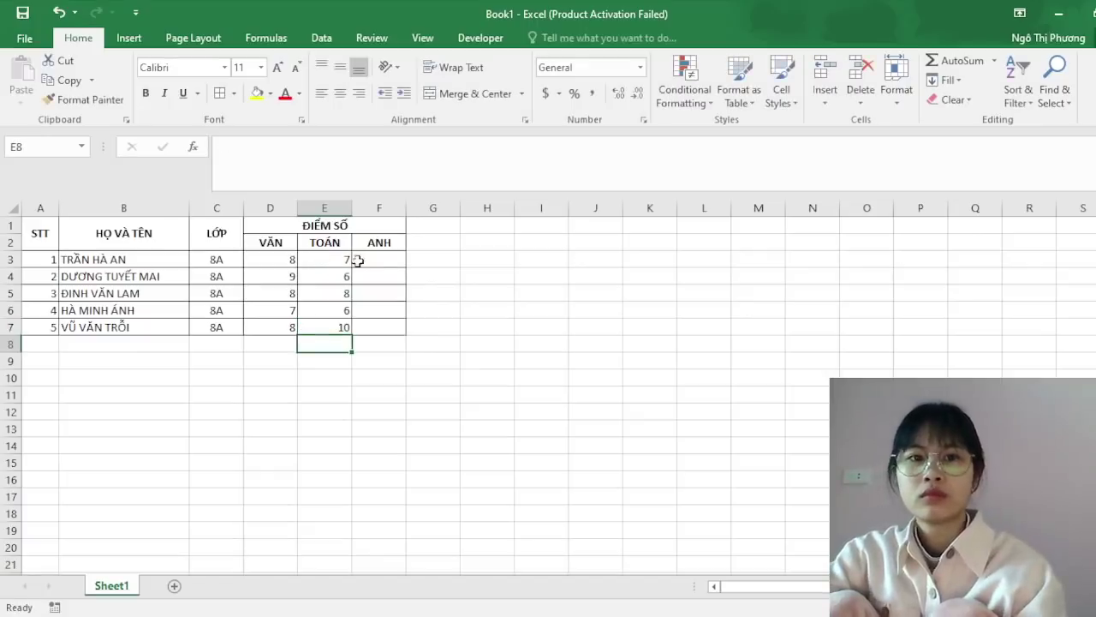
# - Enter the ANH scores 9, 8, 7, 9, 7 in F3:F7
pyautogui.click(381, 260)
pyautogui.write('9')
pyautogui.press('Return')
pyautogui.write('8')
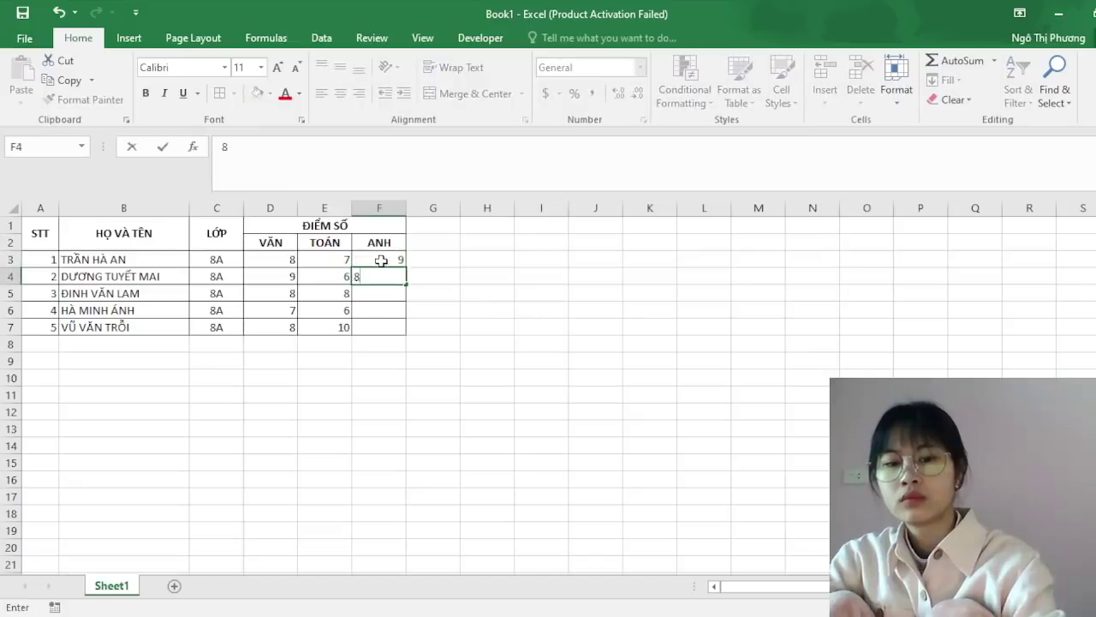
pyautogui.press('Return')
pyautogui.write('7')
pyautogui.press('Return')
pyautogui.write('9')
pyautogui.press('Return')
pyautogui.write('7')
pyautogui.press('Return')
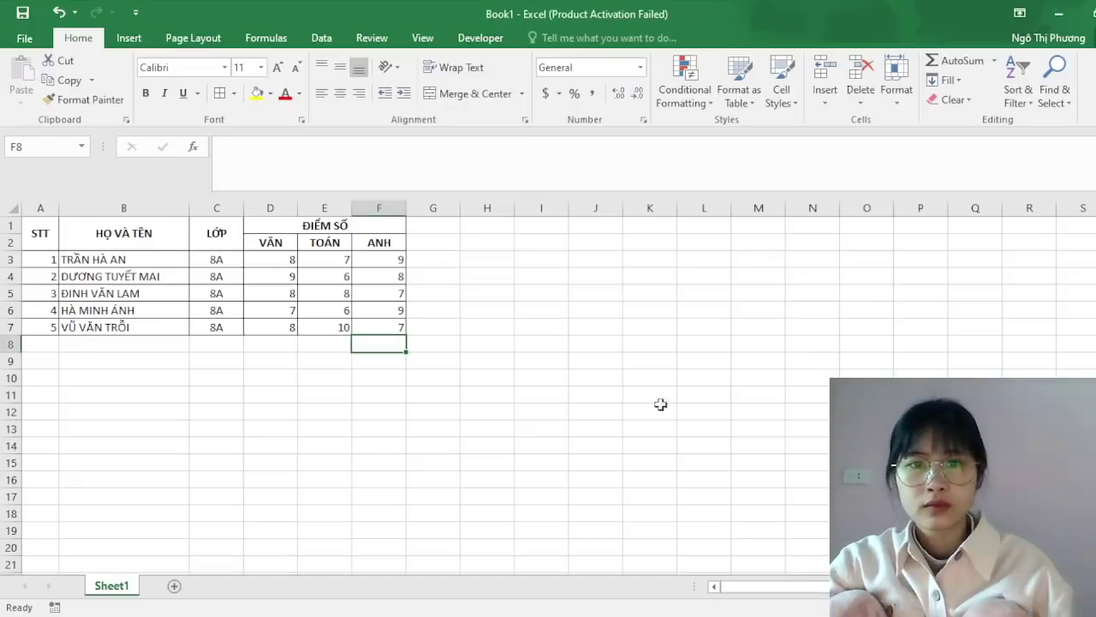
# - Type the note NGHỈ 5P NHA into cell K9
pyautogui.click(649, 360)
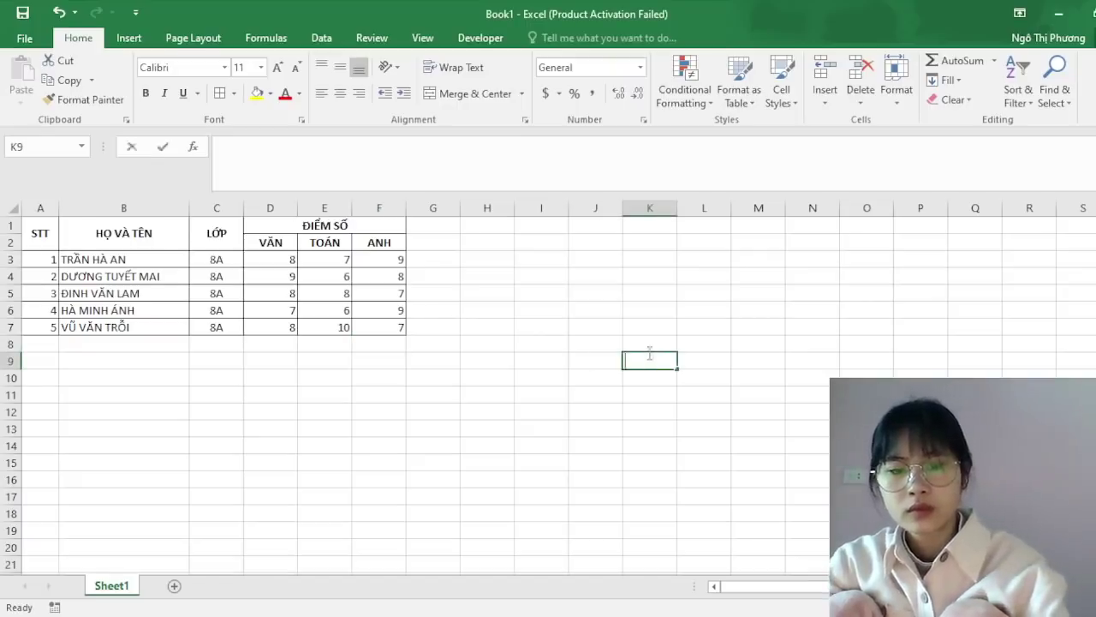
pyautogui.write('NGHI')
pyautogui.write('Ỉ')
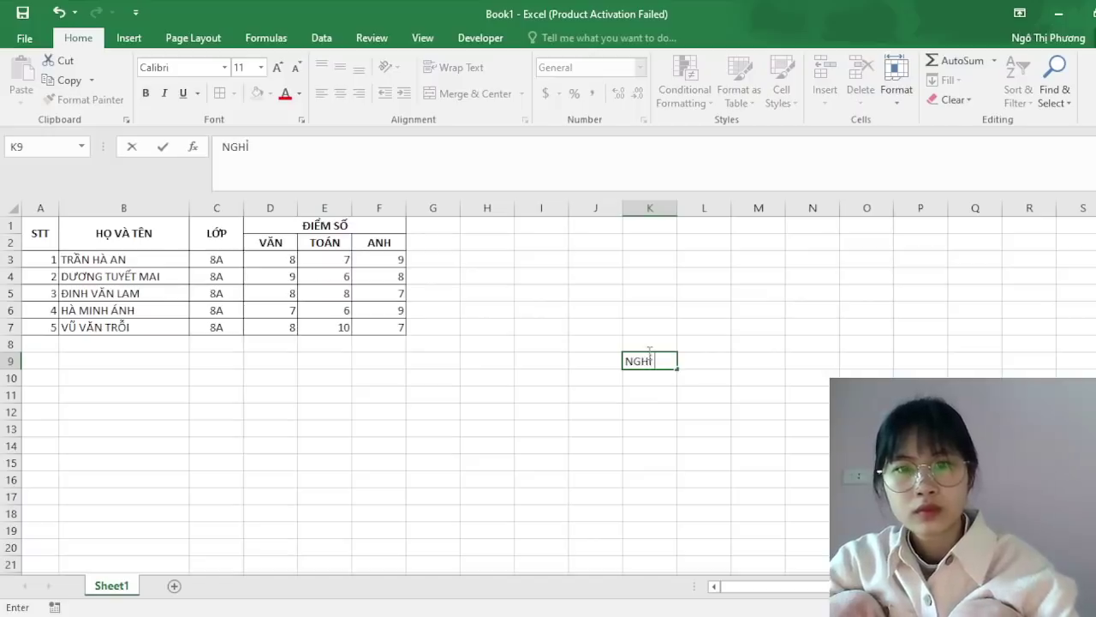
pyautogui.write(' 5P')
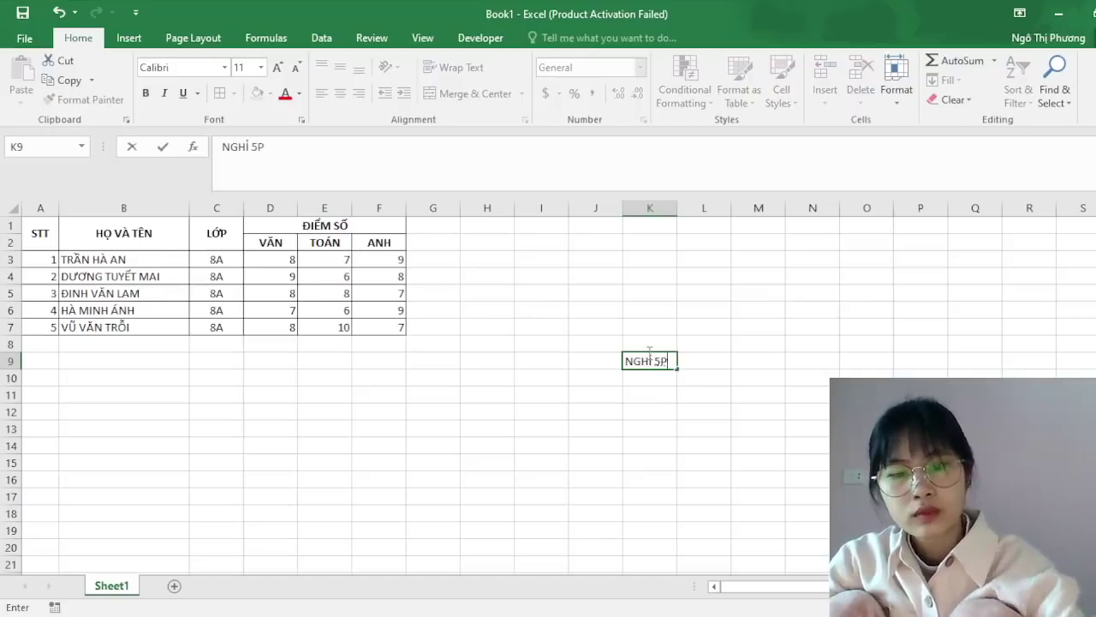
pyautogui.write(' NHA')
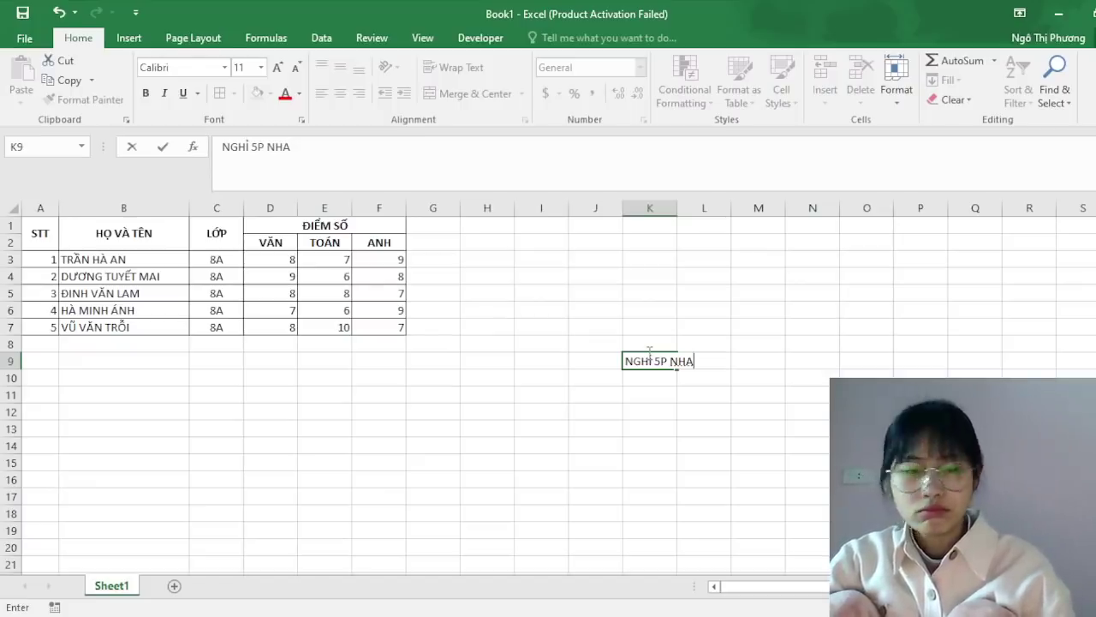
pyautogui.hotkey('alt', 'Tab')
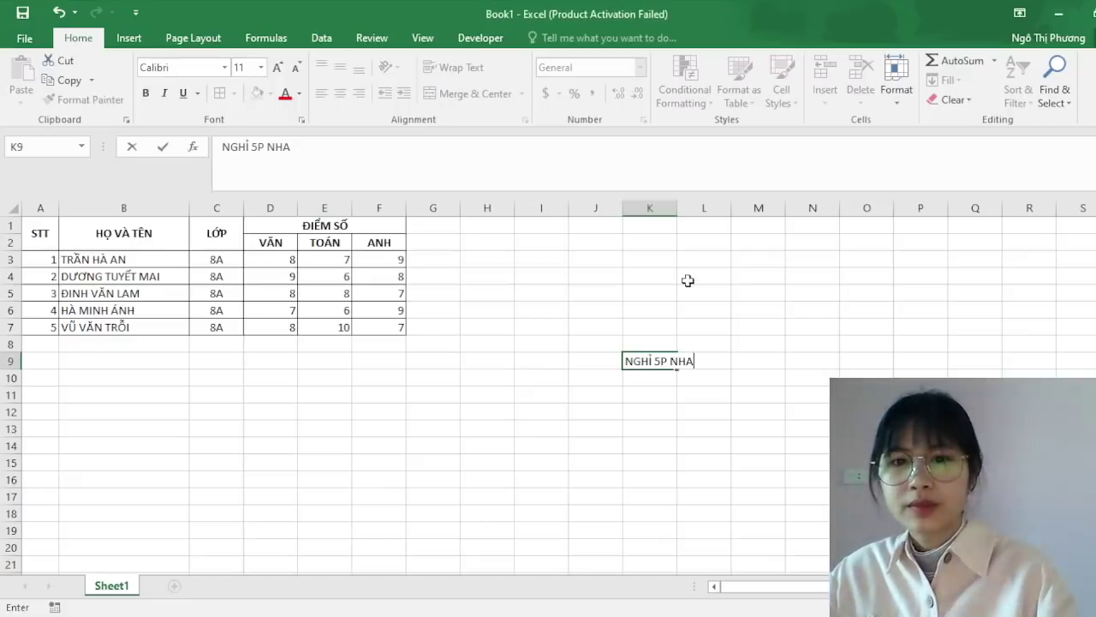
# - Erase the NGHỈ 5P NHA note so cell K9 is empty
pyautogui.doubleClick(635, 362)
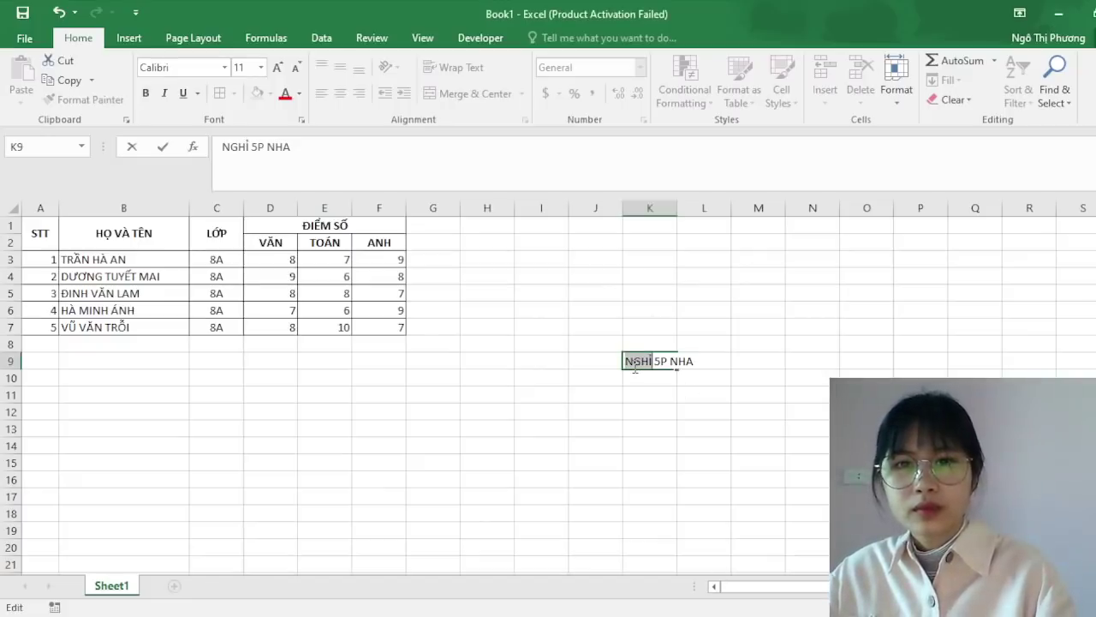
pyautogui.press('Delete')
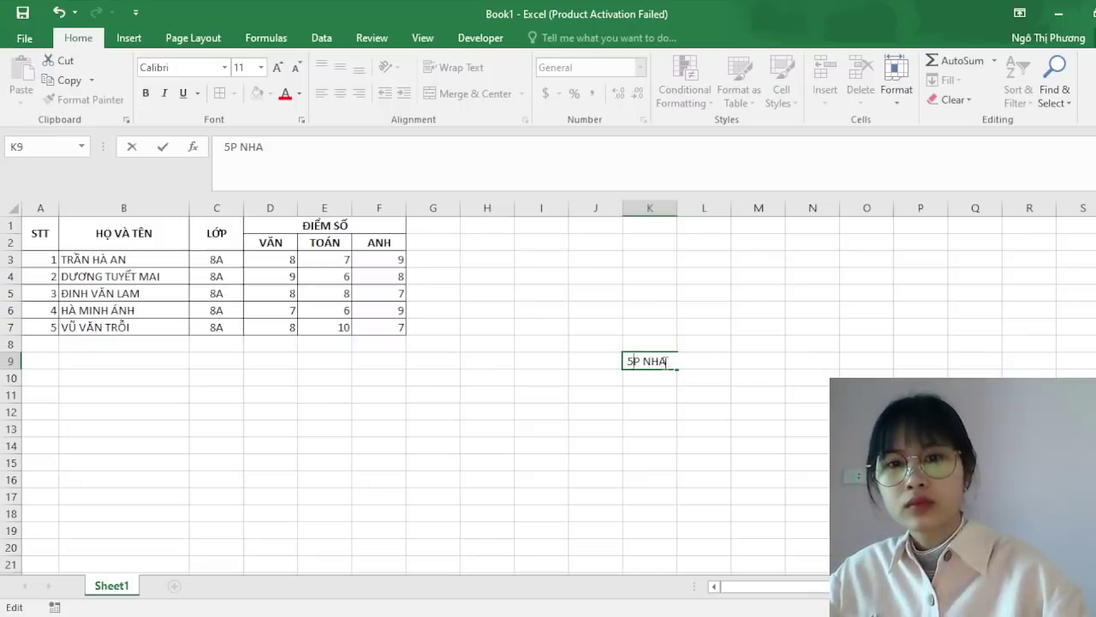
pyautogui.press('BackSpace')
pyautogui.press('BackSpace')
pyautogui.press('BackSpace')
pyautogui.press('BackSpace')
pyautogui.click(794, 393)
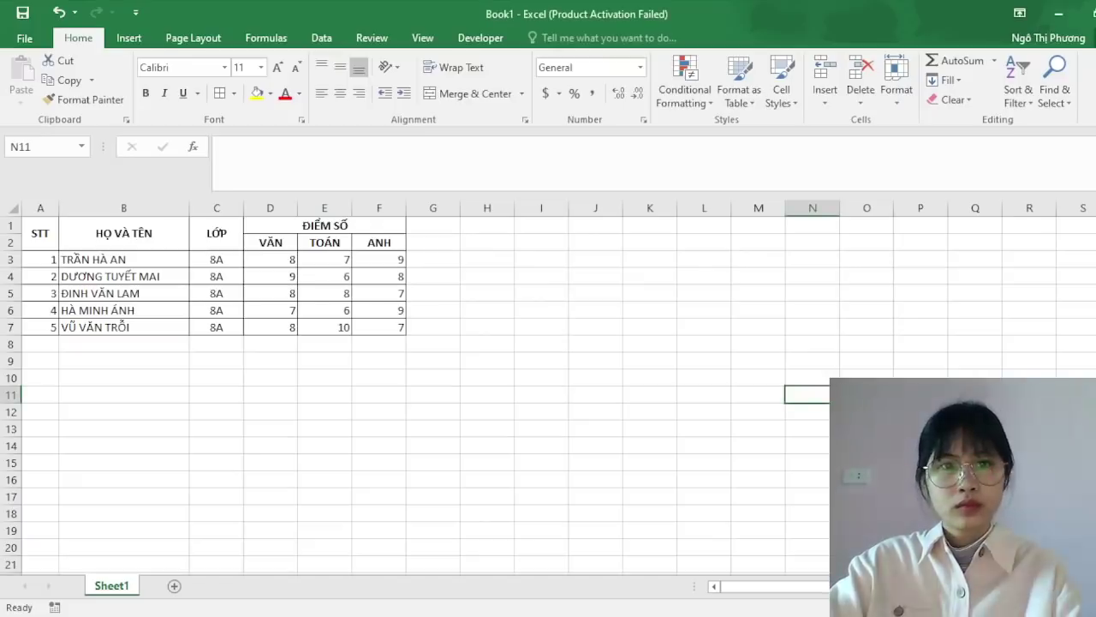
# - Add the heading KHỐI in G1 and apply borders to G1:G7
pyautogui.click(429, 229)
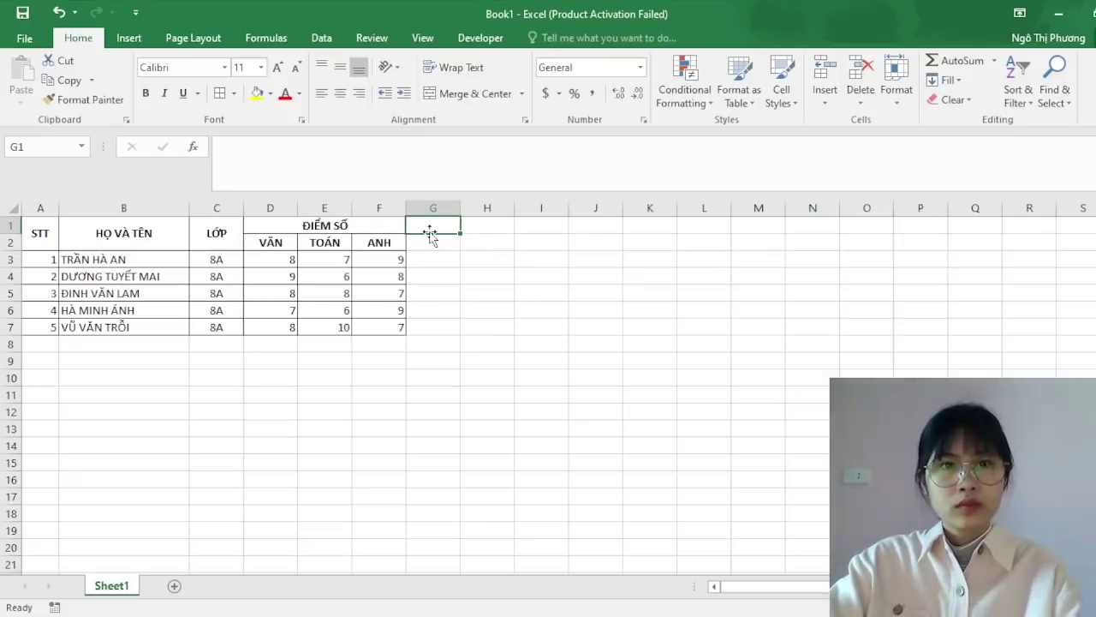
pyautogui.write('K')
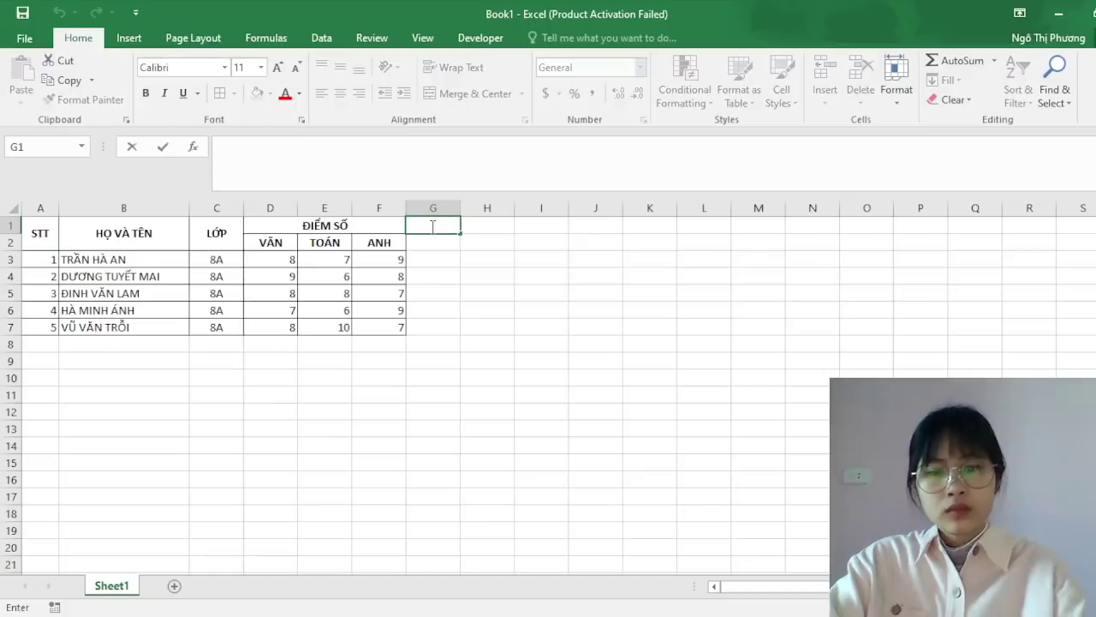
pyautogui.write('HỐI')
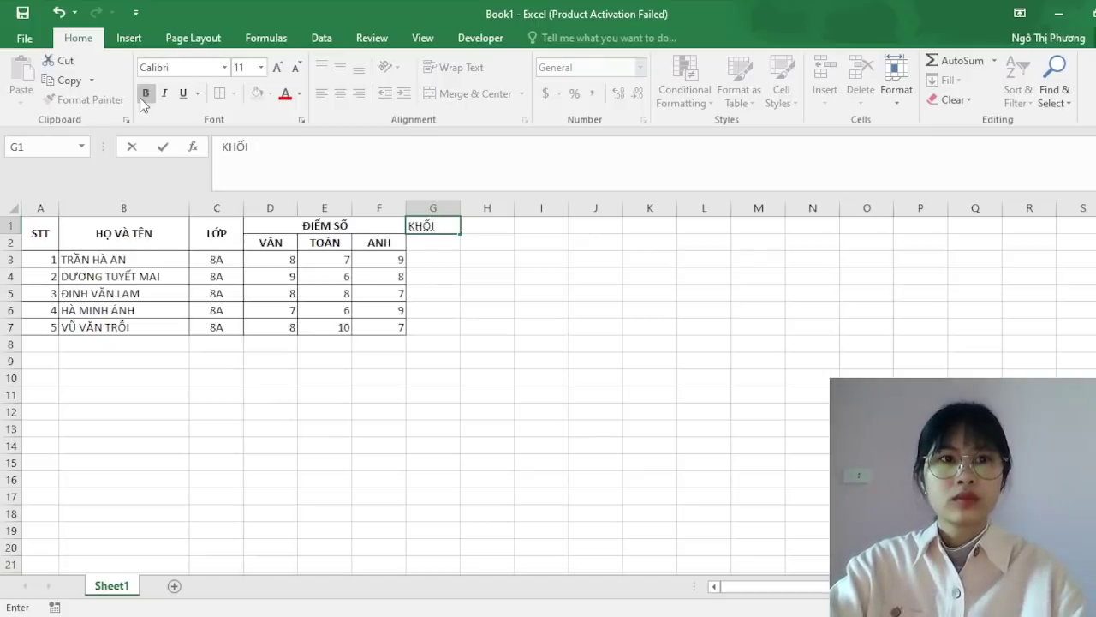
pyautogui.click(501, 316)
pyautogui.moveTo(432, 225); pyautogui.dragTo(439, 327)
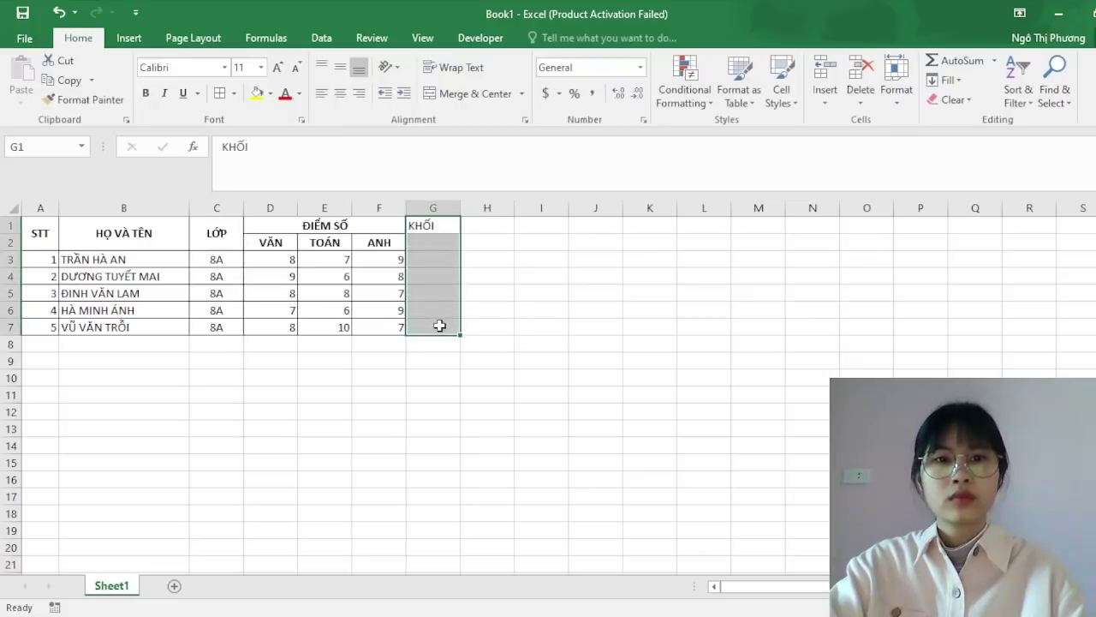
pyautogui.click(221, 94)
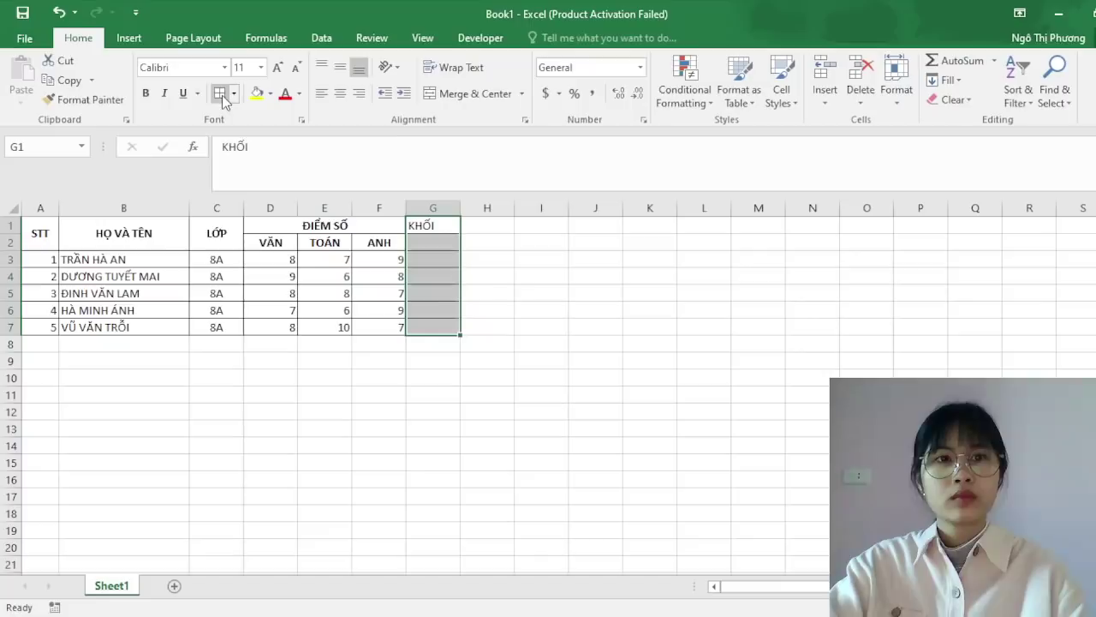
pyautogui.click(543, 292)
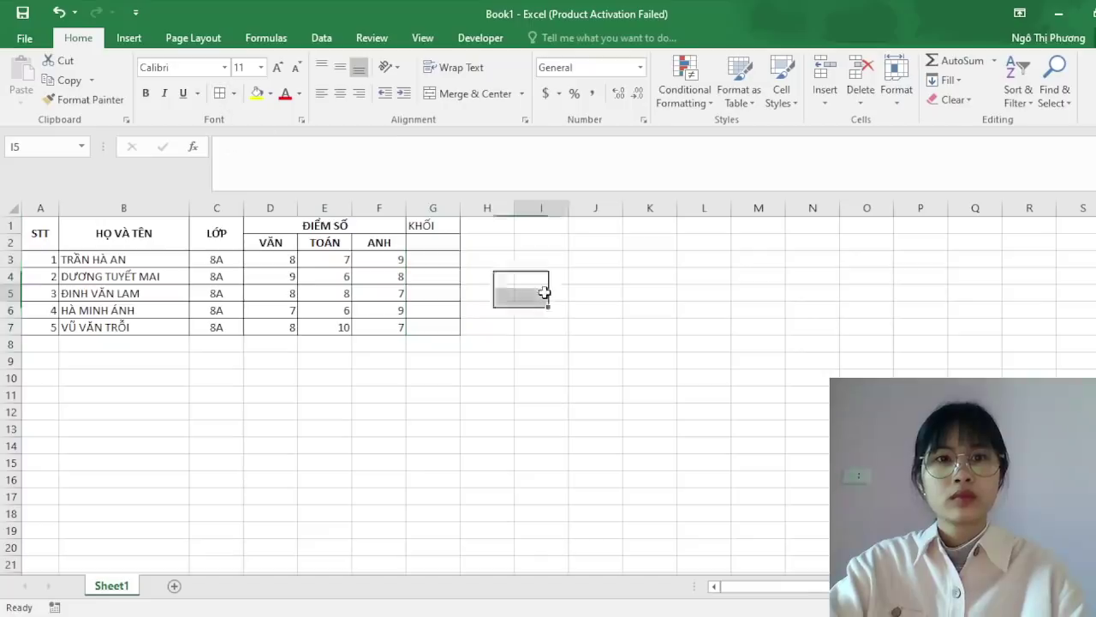
# - Make the KHỐI heading in G1 bold
pyautogui.click(434, 227)
pyautogui.doubleClick(434, 227)
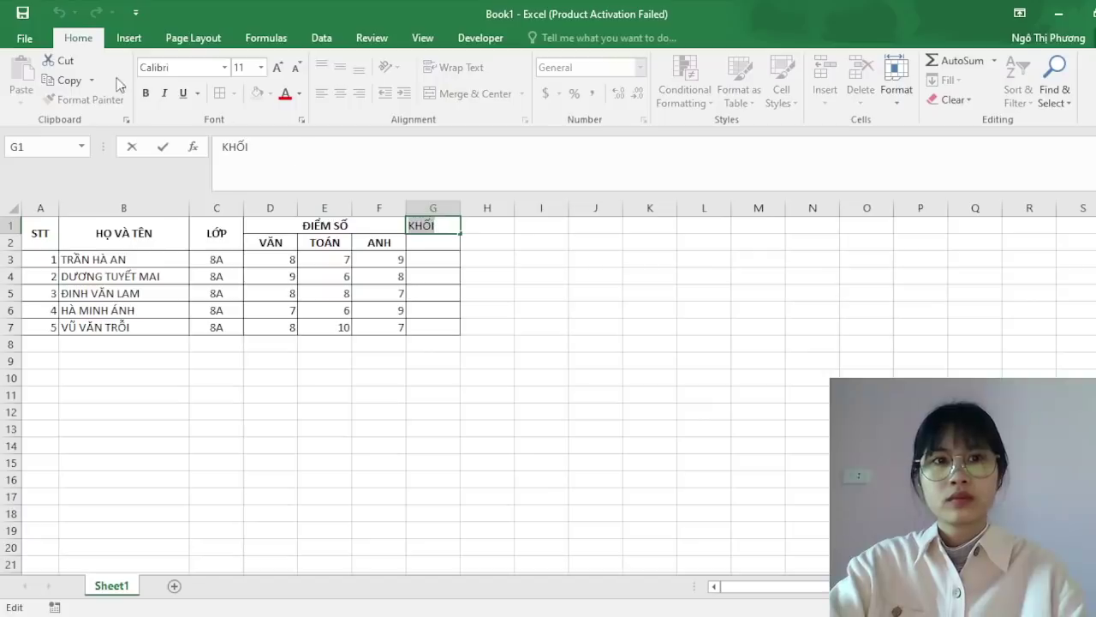
pyautogui.click(147, 90)
pyautogui.click(511, 255)
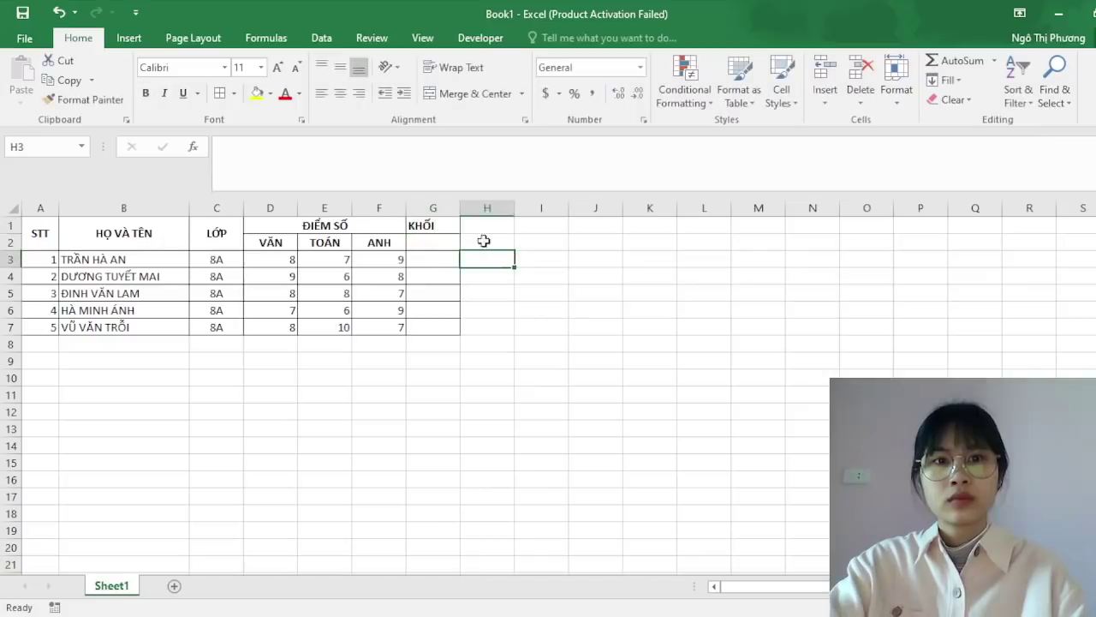
pyautogui.click(452, 229)
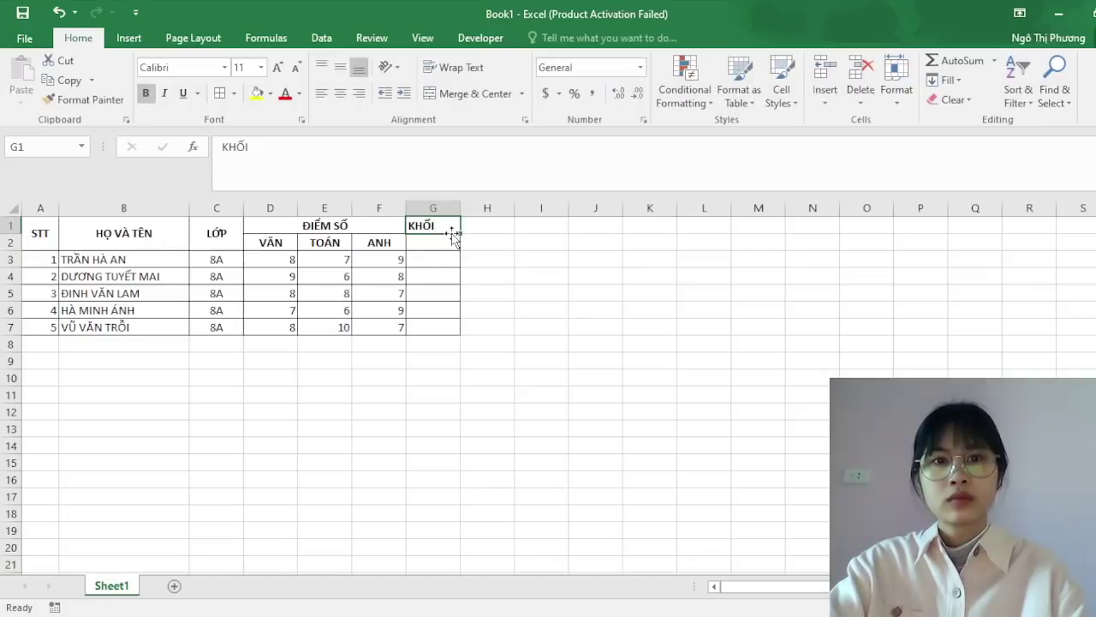
# - Merge G1:G2 and centre KHỐI both horizontally and vertically
pyautogui.moveTo(443, 225); pyautogui.dragTo(440, 241)
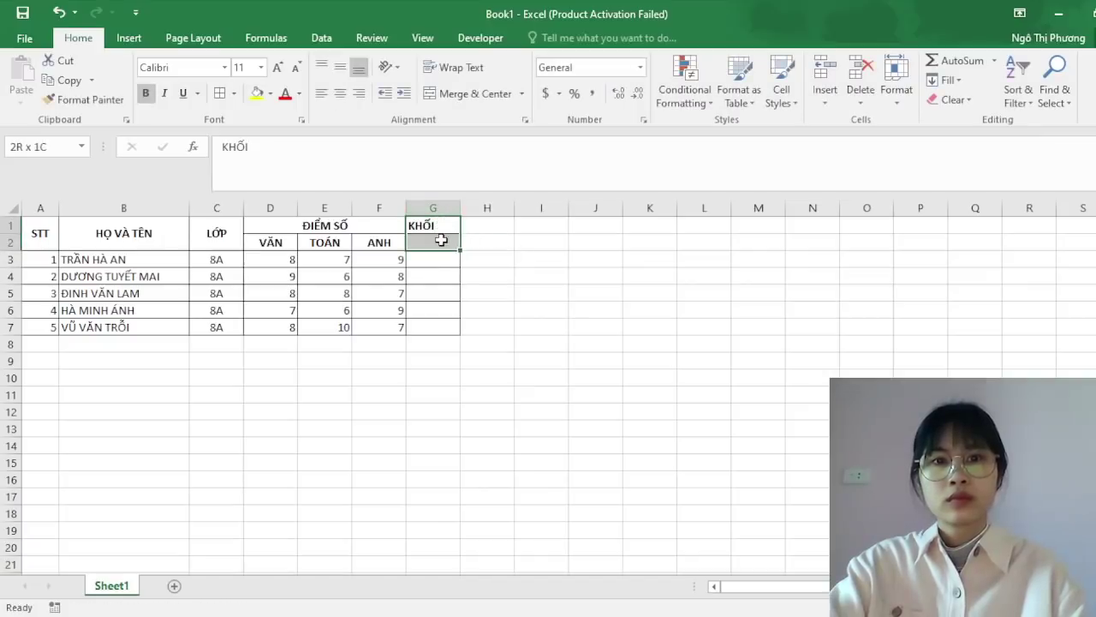
pyautogui.click(450, 101)
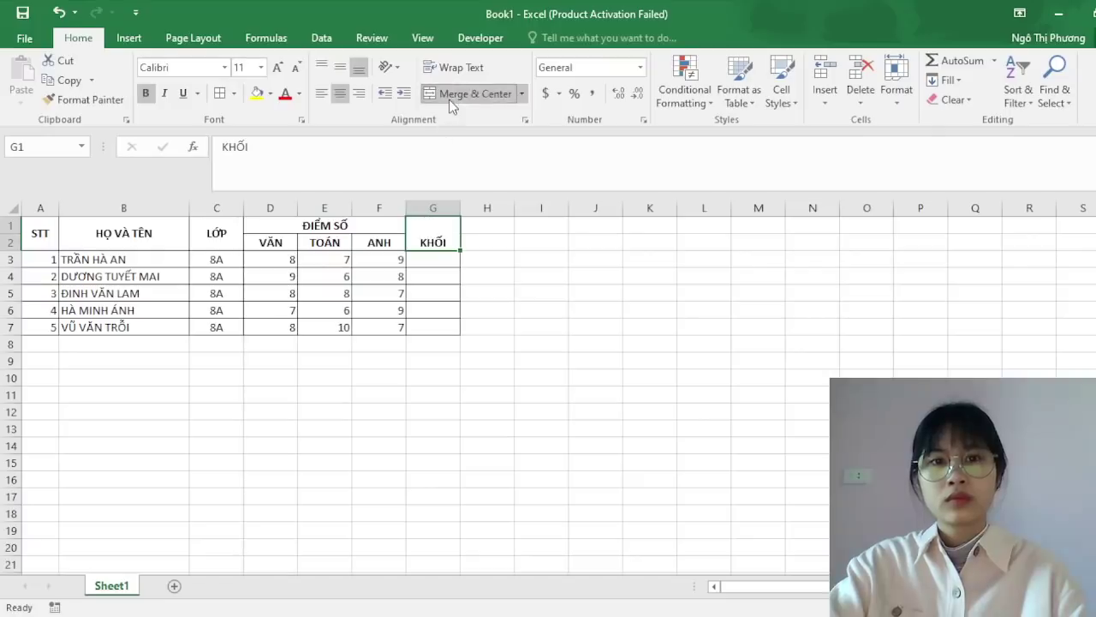
pyautogui.click(325, 98)
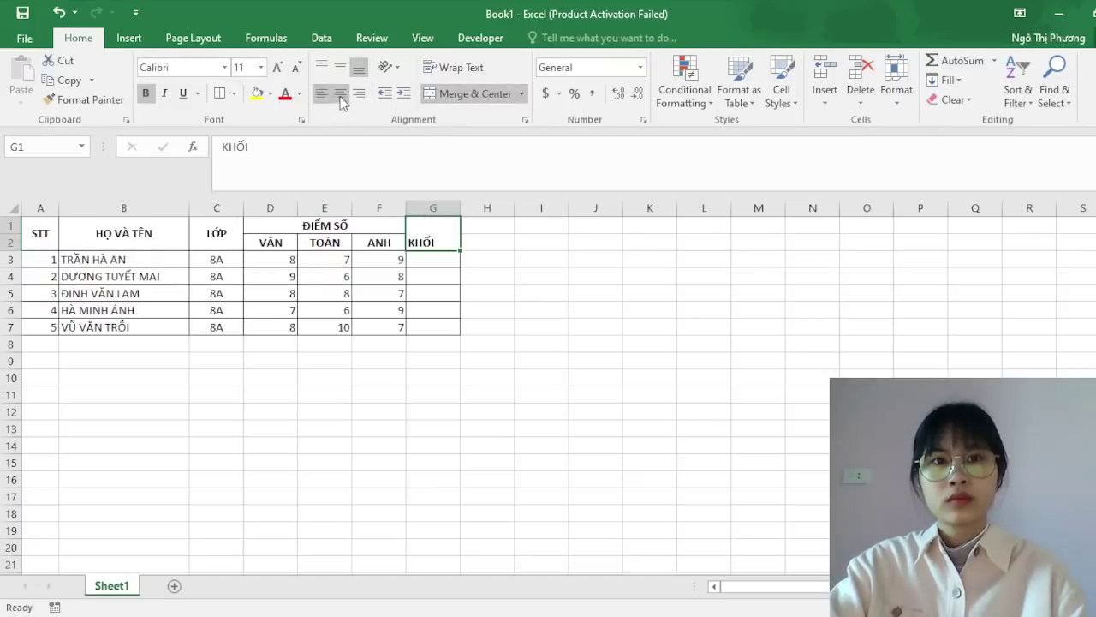
pyautogui.click(341, 101)
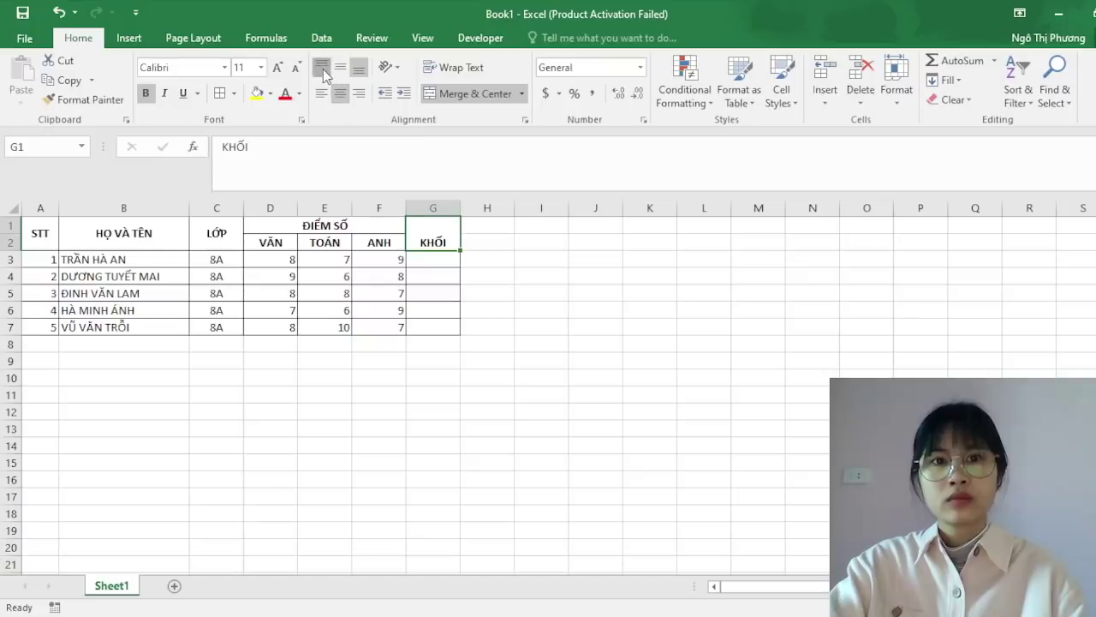
pyautogui.click(323, 68)
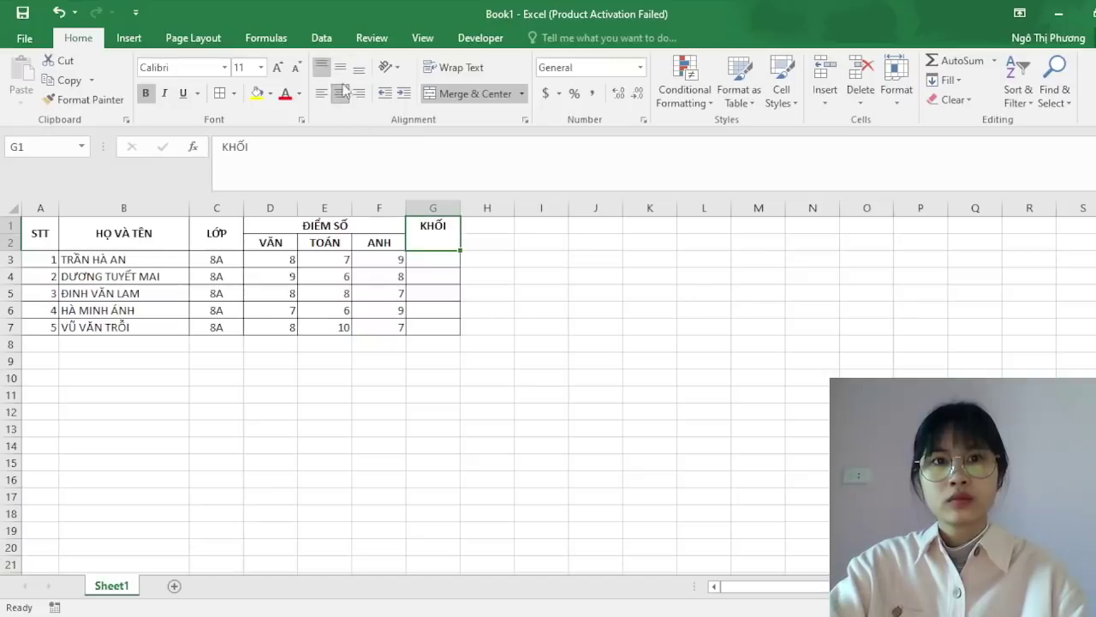
pyautogui.click(341, 71)
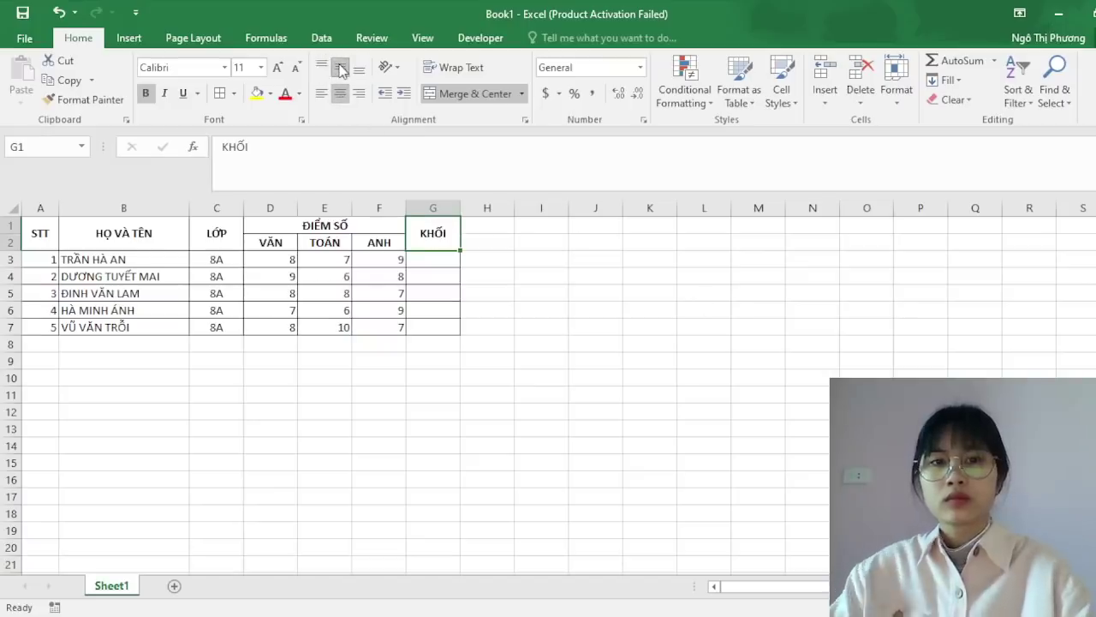
pyautogui.click(698, 418)
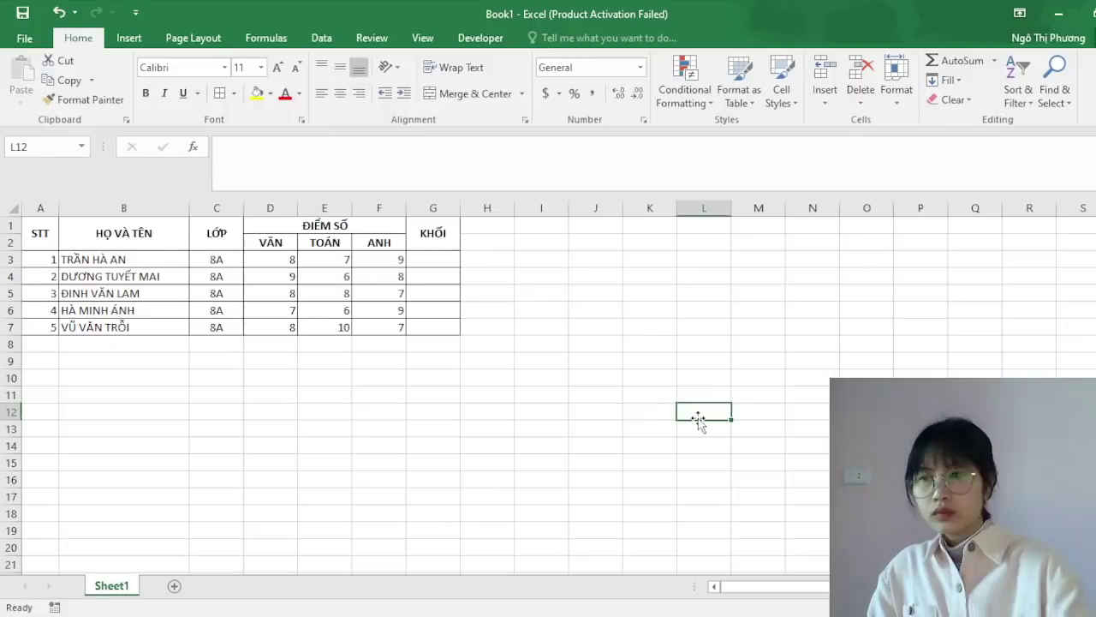
# - Begin a =LEFT formula in G3, then overwrite C3's class with 7A
pyautogui.click(520, 283)
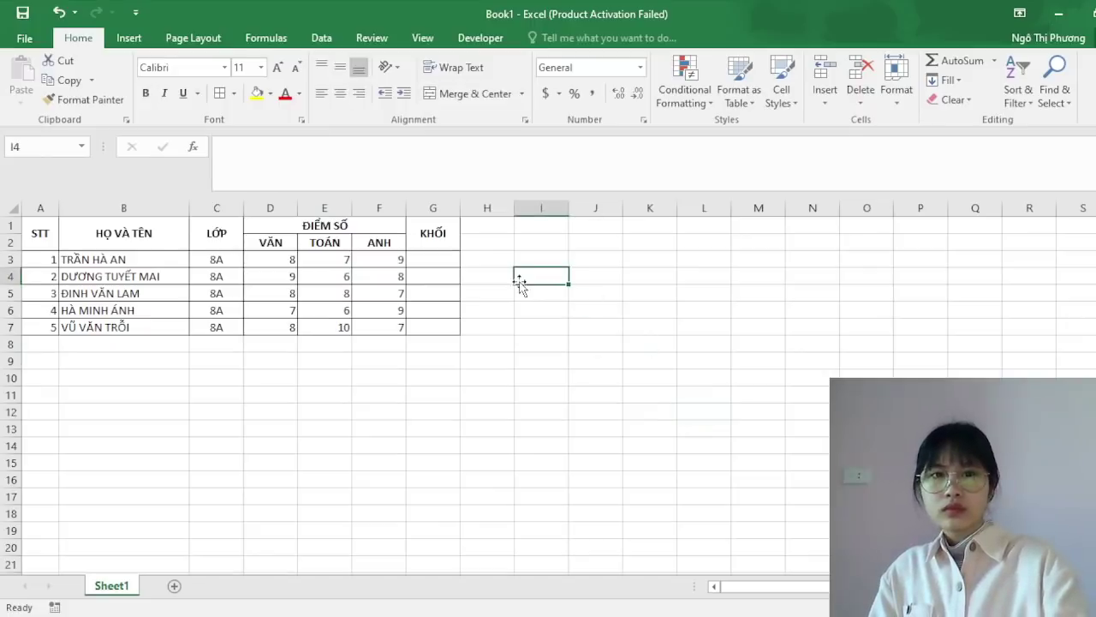
pyautogui.click(432, 265)
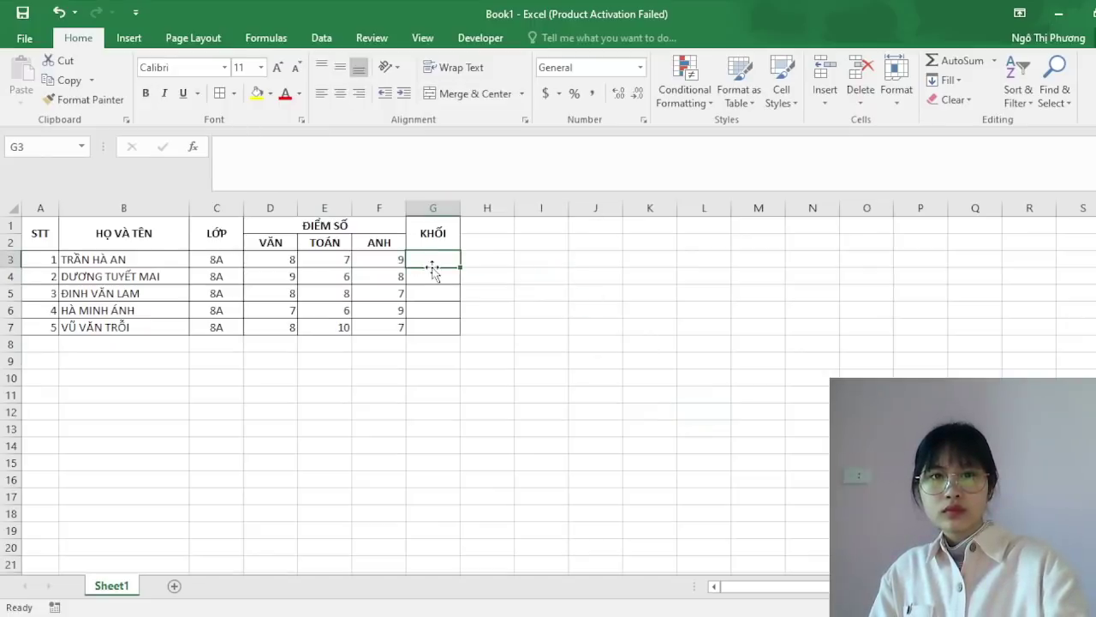
pyautogui.click(250, 161)
pyautogui.write('=LEFT')
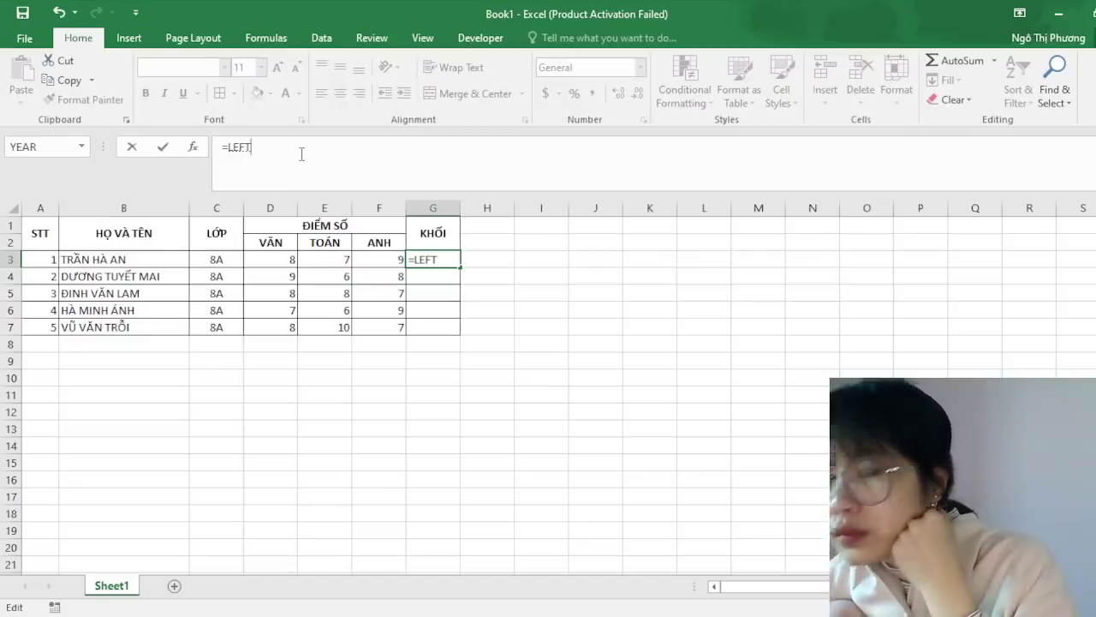
pyautogui.click(217, 259)
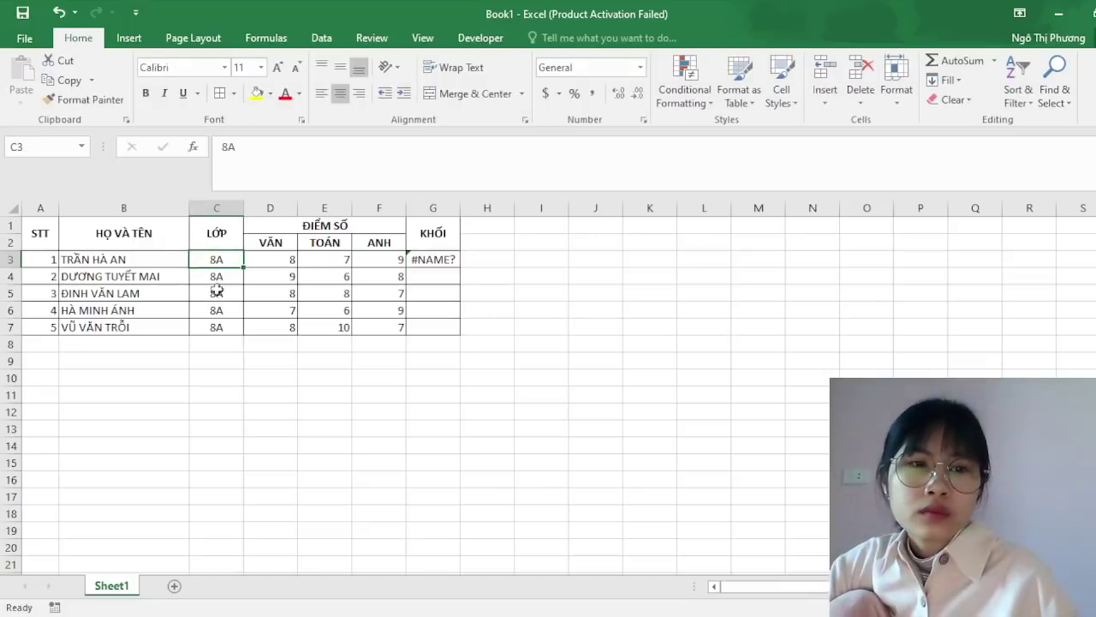
pyautogui.write('A')
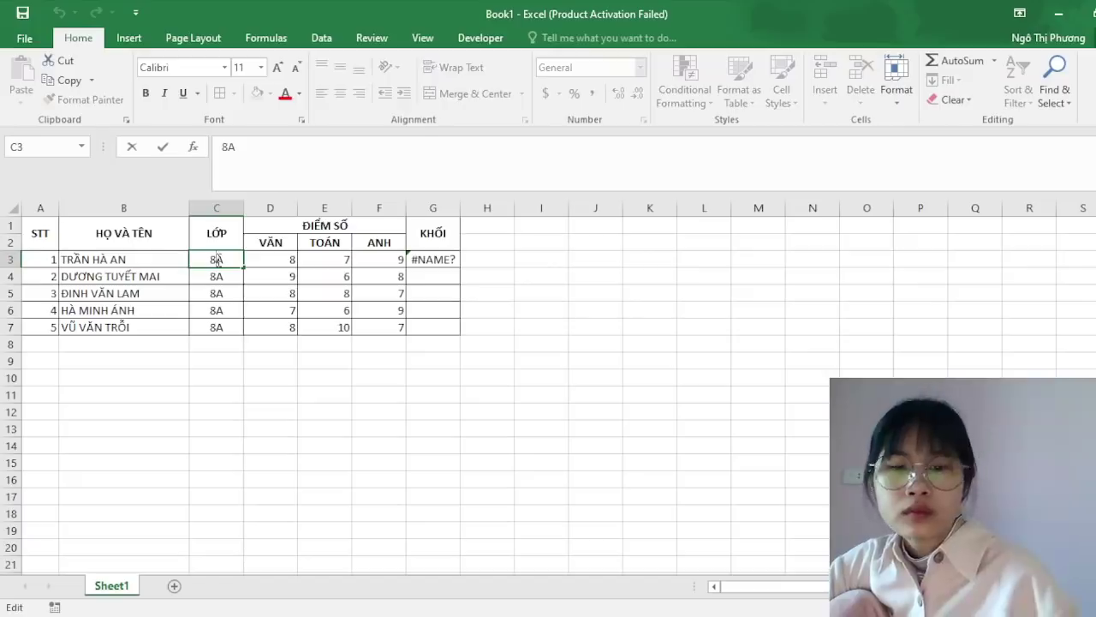
pyautogui.write('7')
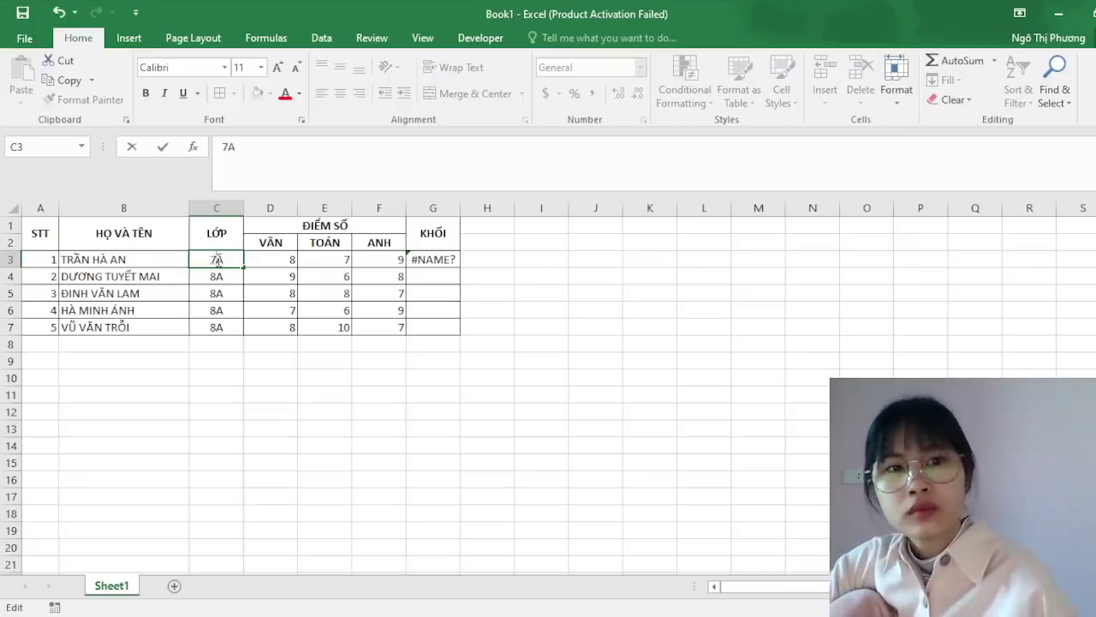
# - Commit 7A in C3 and reopen G3's unfinished =LEFT formula
pyautogui.click(517, 331)
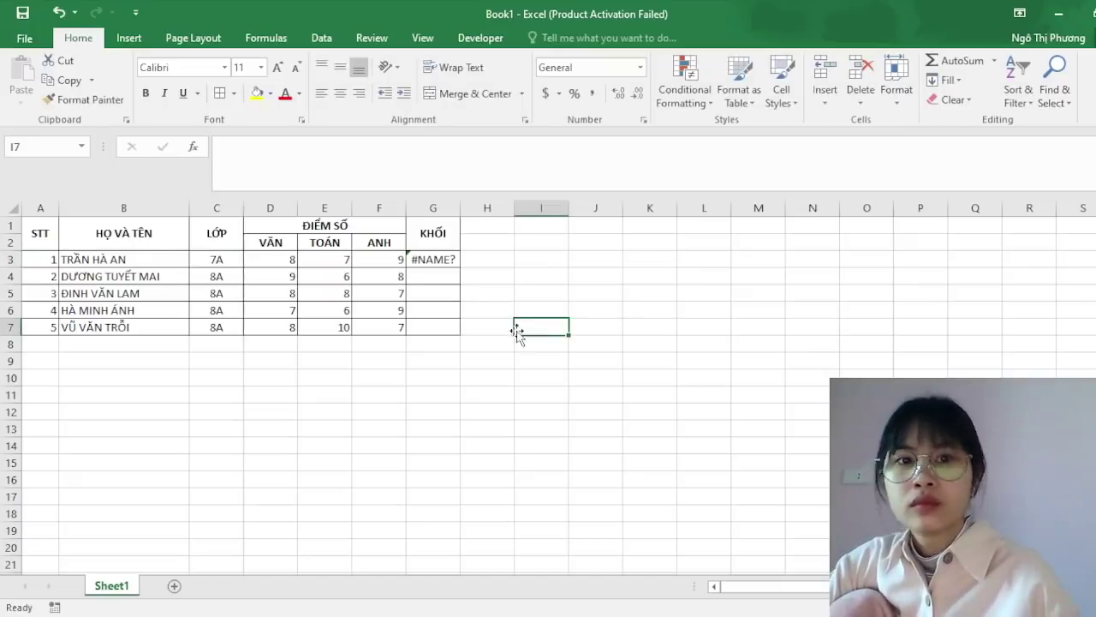
pyautogui.doubleClick(435, 259)
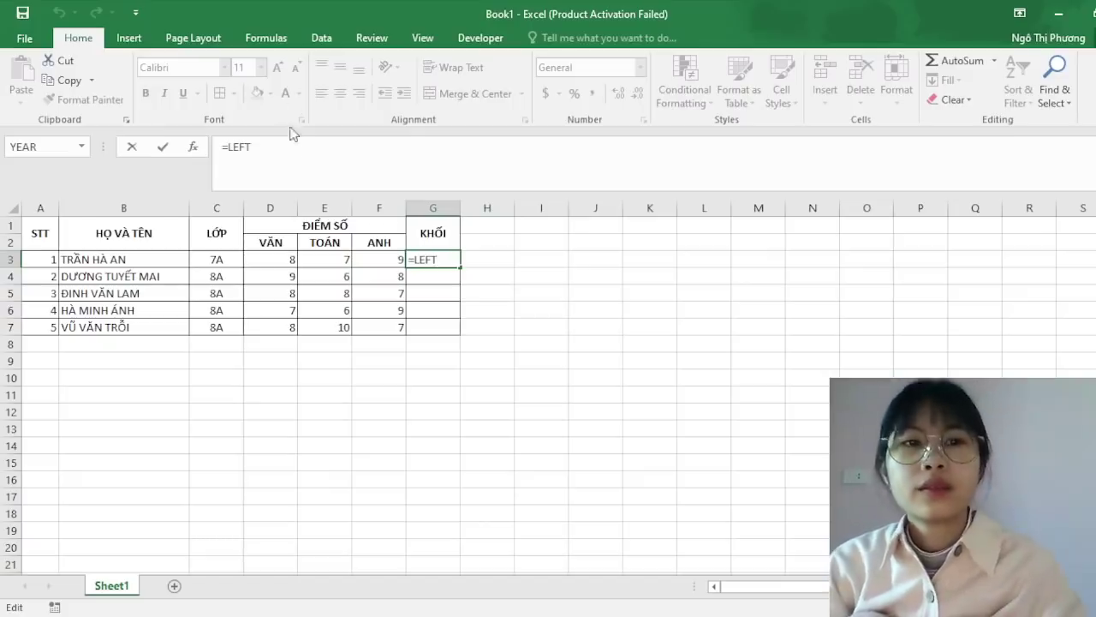
# - Complete G3's formula as =LEFT(C3,2) so it displays 7A
pyautogui.click(295, 157)
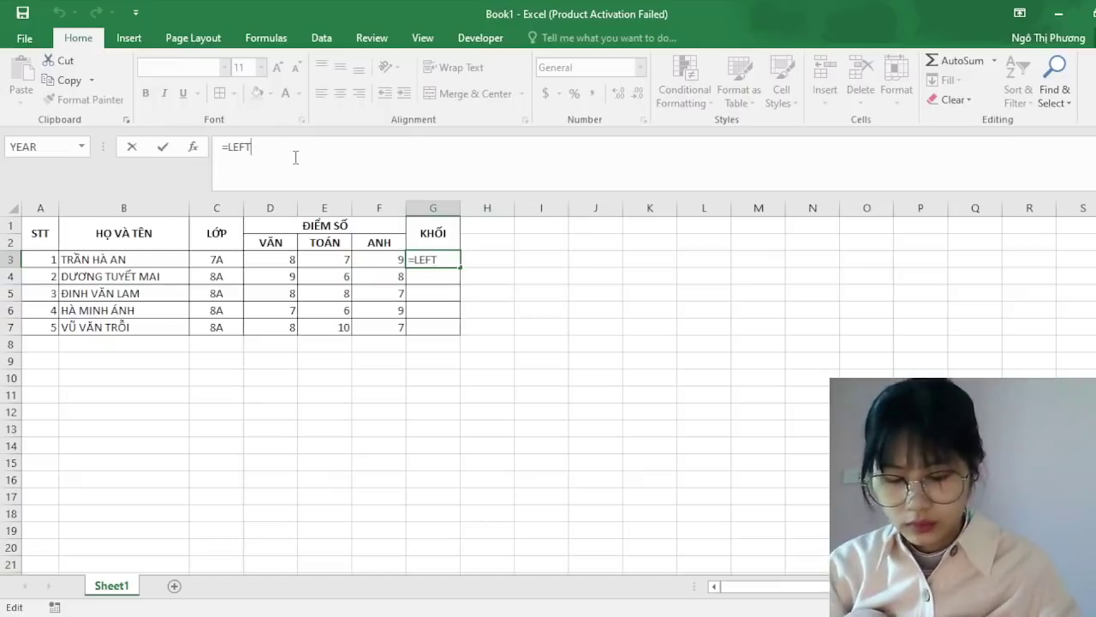
pyautogui.write('(C')
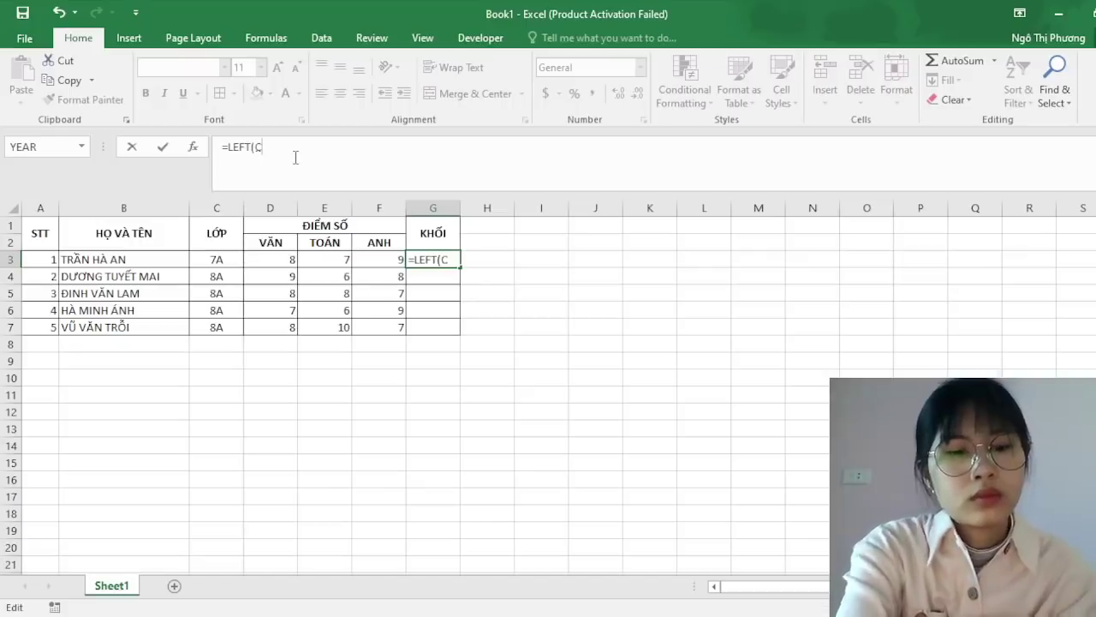
pyautogui.write('3')
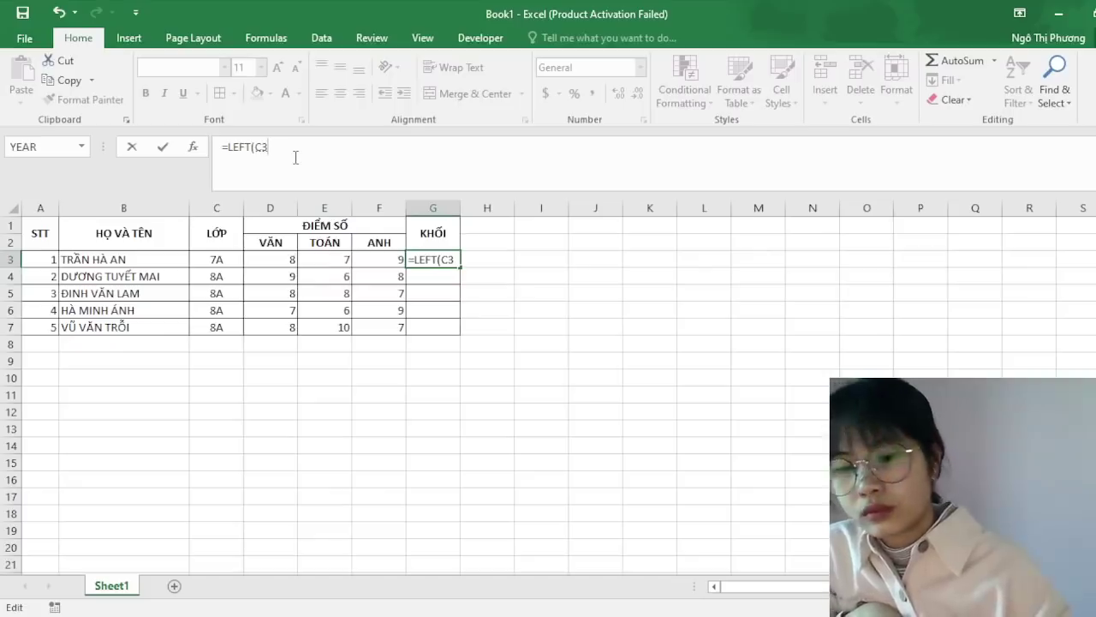
pyautogui.write(',2')
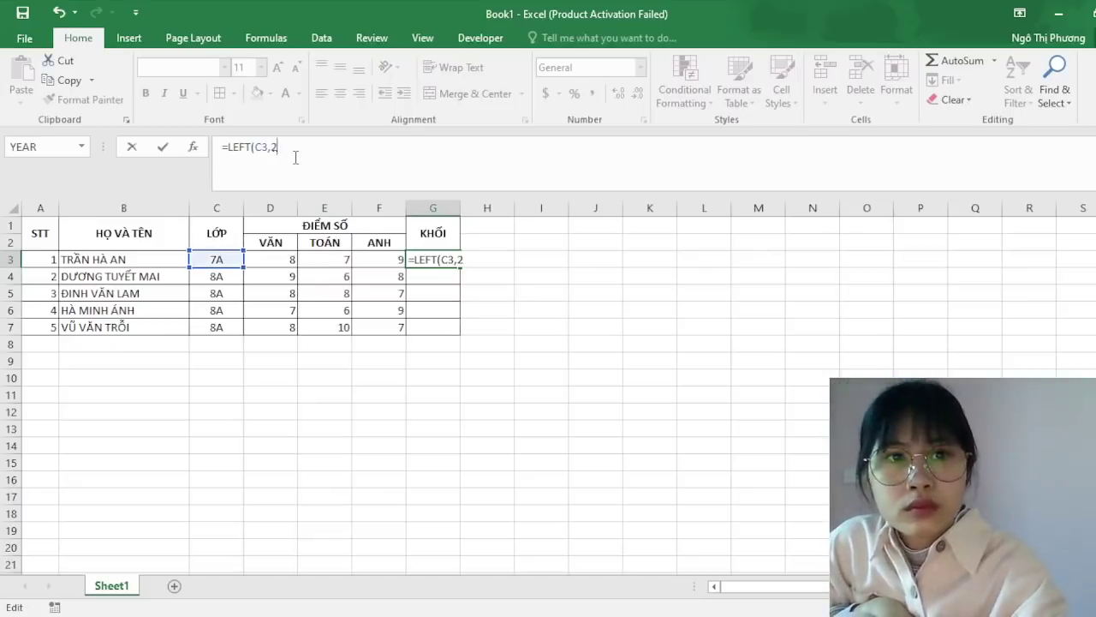
pyautogui.write('0')
pyautogui.press('BackSpace')
pyautogui.write(')')
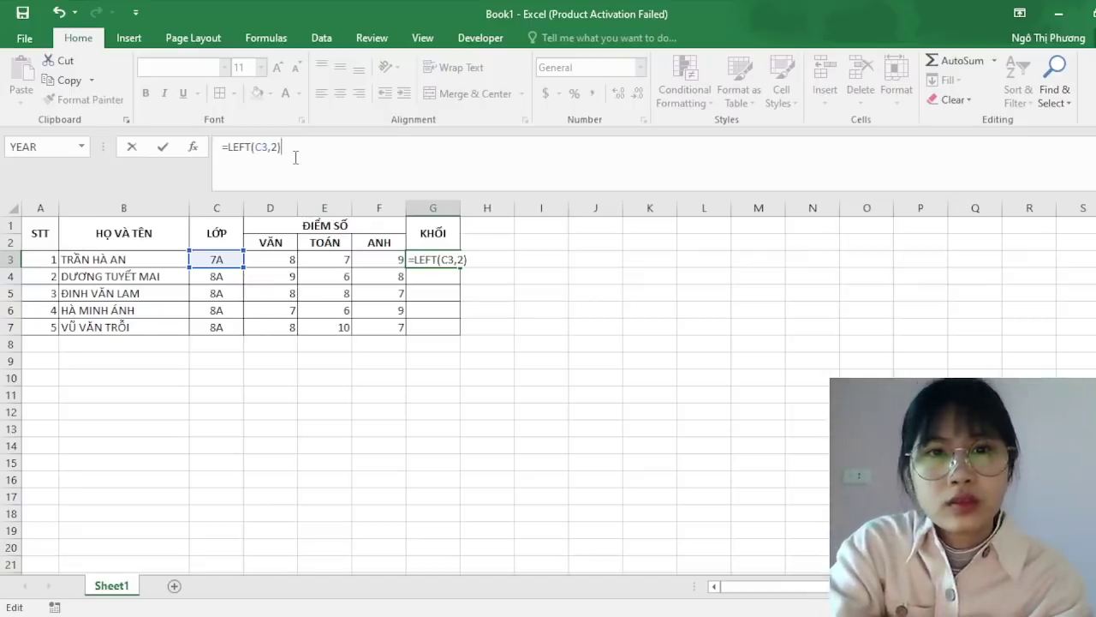
pyautogui.press('Return')
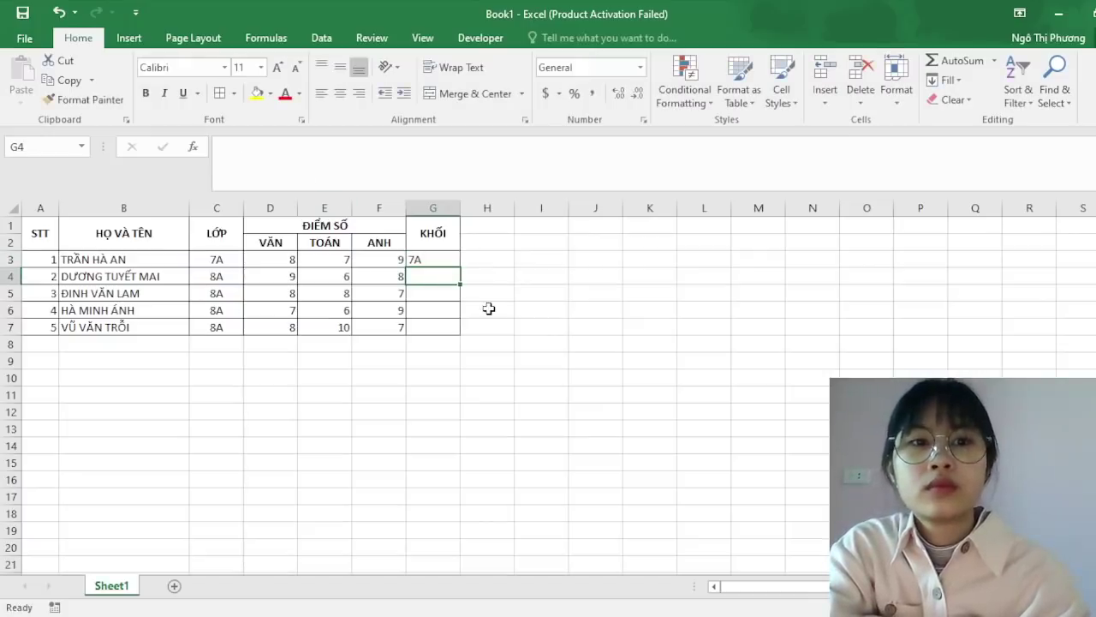
# - Change G3 to =LEFT(C3,1) and fill it down to G7, showing 7, 8, 8, 8, 8
pyautogui.doubleClick(232, 260)
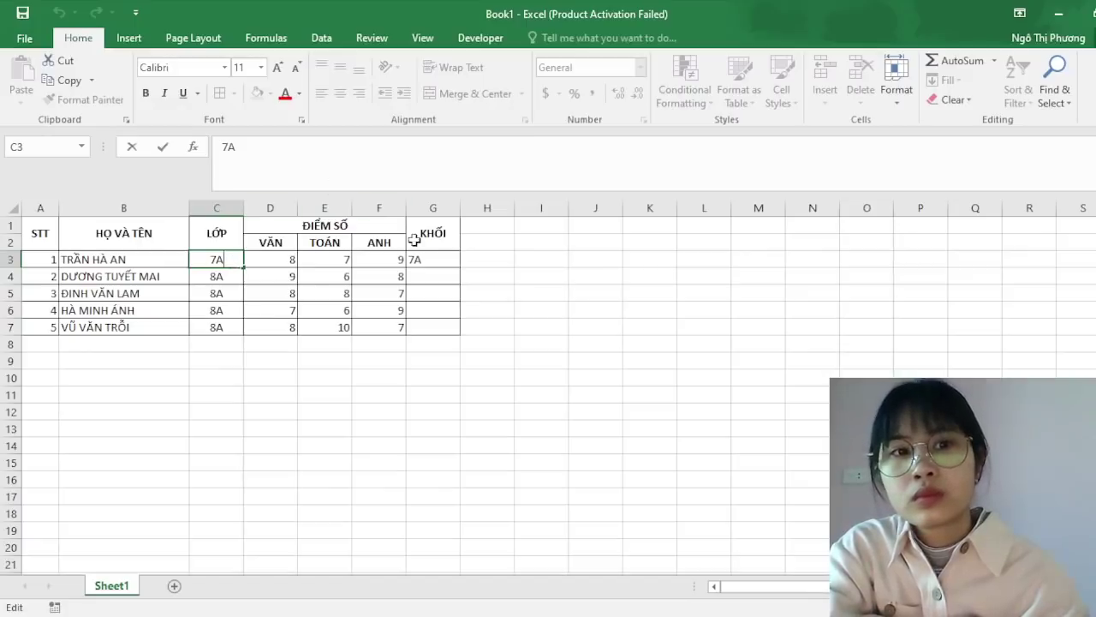
pyautogui.doubleClick(436, 261)
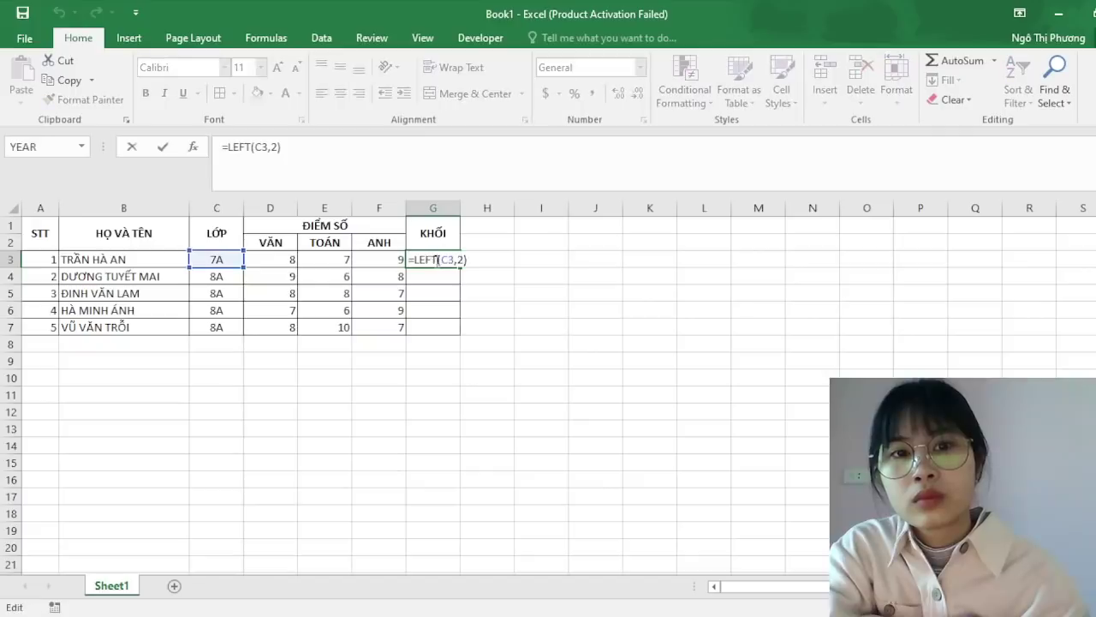
pyautogui.click(276, 146)
pyautogui.press('BackSpace')
pyautogui.write('1')
pyautogui.press('Return')
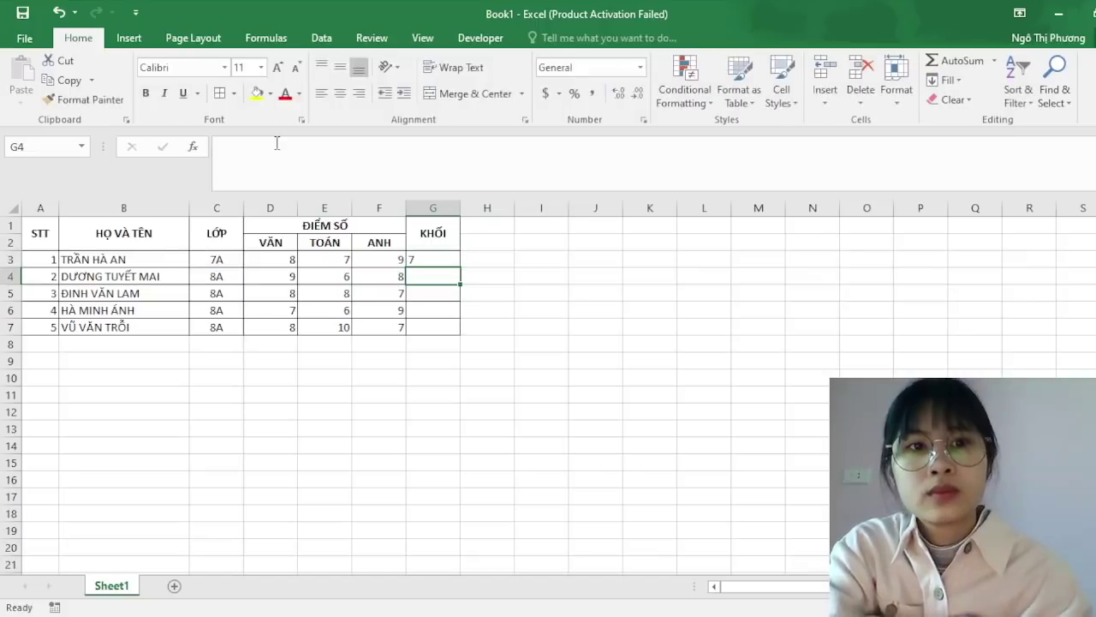
pyautogui.click(448, 257)
pyautogui.moveTo(459, 266); pyautogui.dragTo(451, 330)
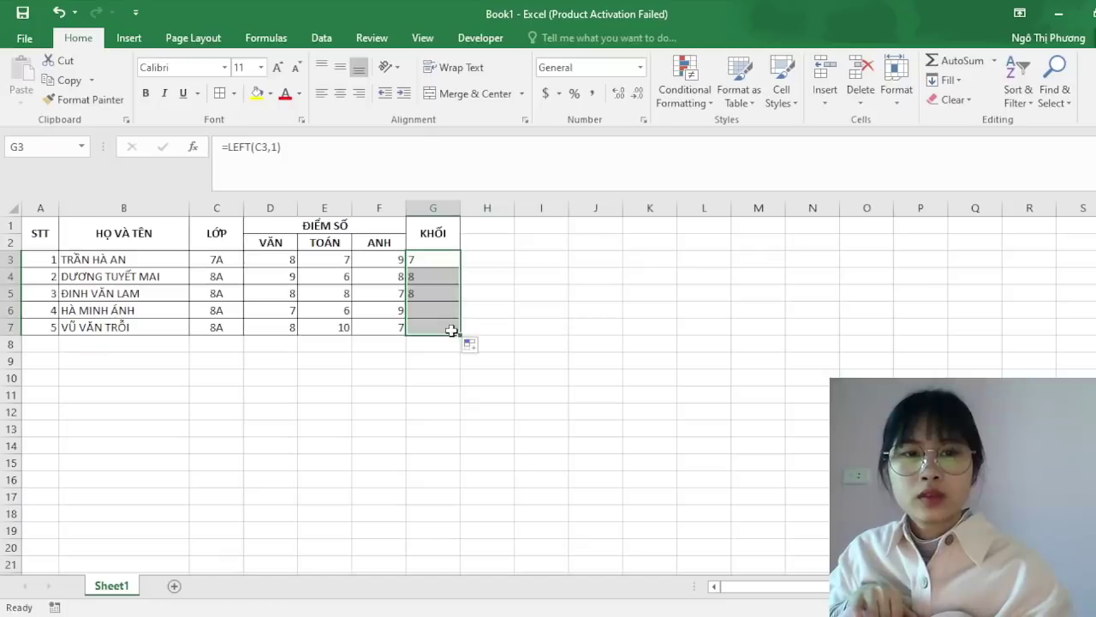
pyautogui.click(489, 327)
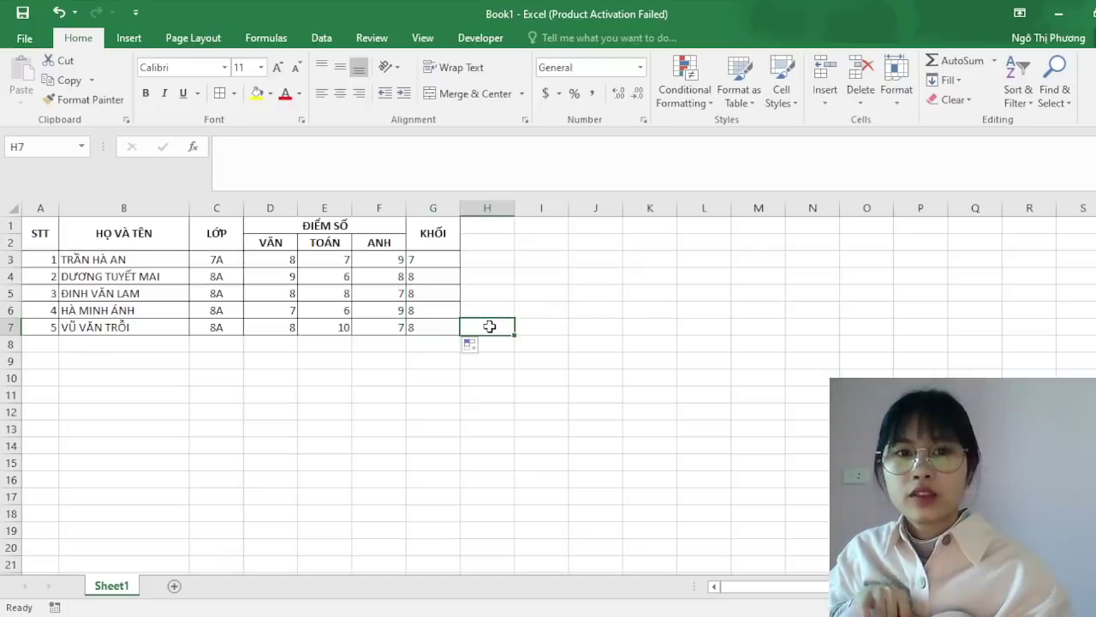
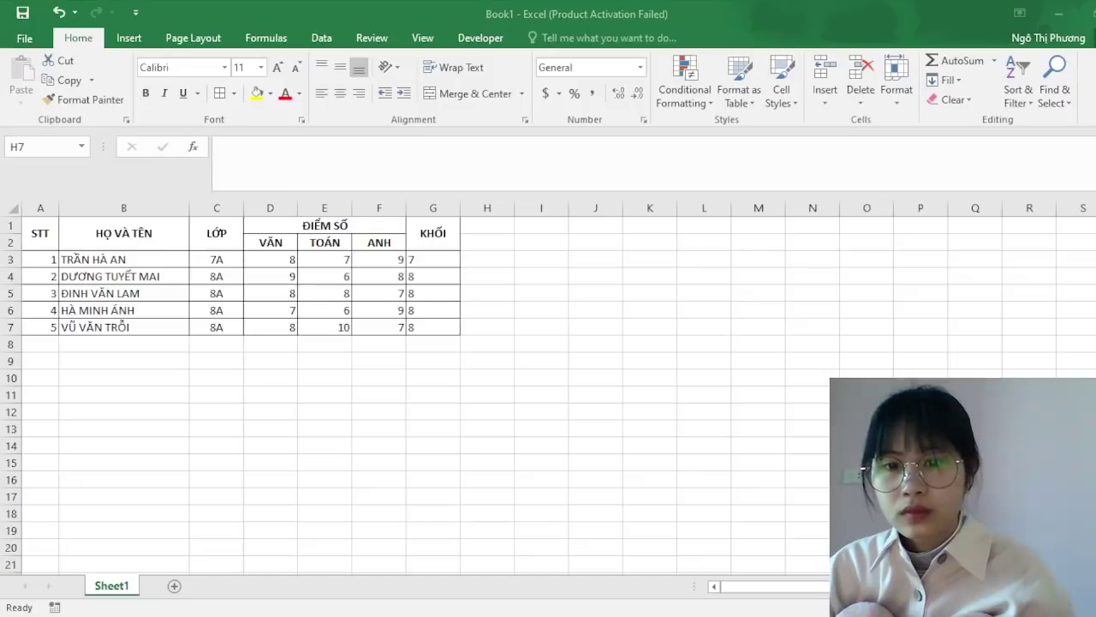
# - Change the LỚP codes in C5, C4 and C3 to 8C, 8D and 7E
pyautogui.hotkey('alt', 'Tab')
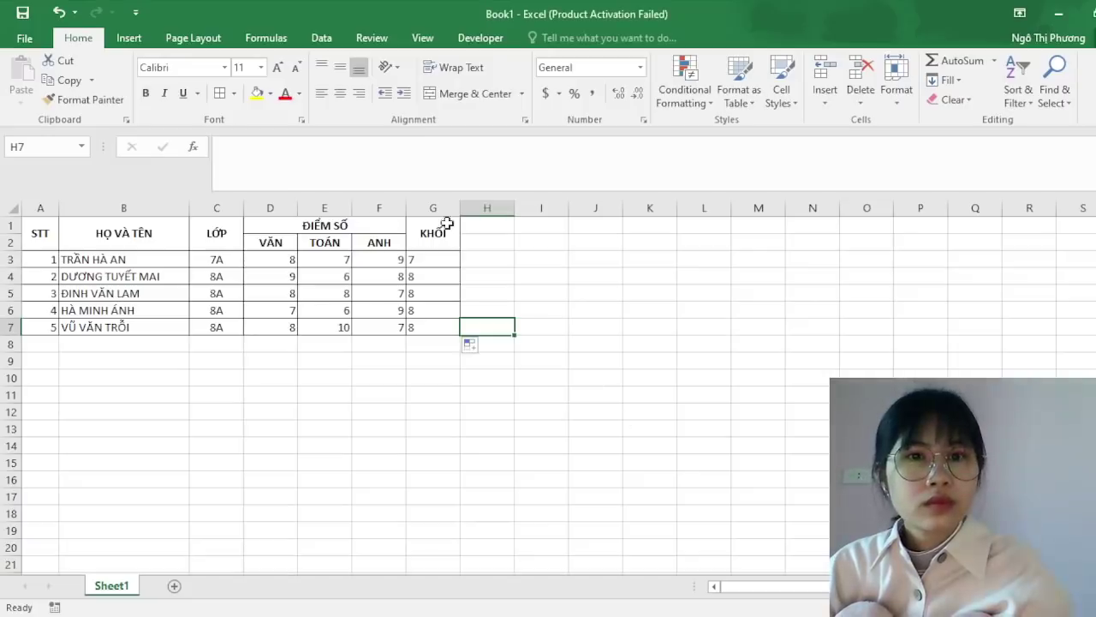
pyautogui.doubleClick(236, 293)
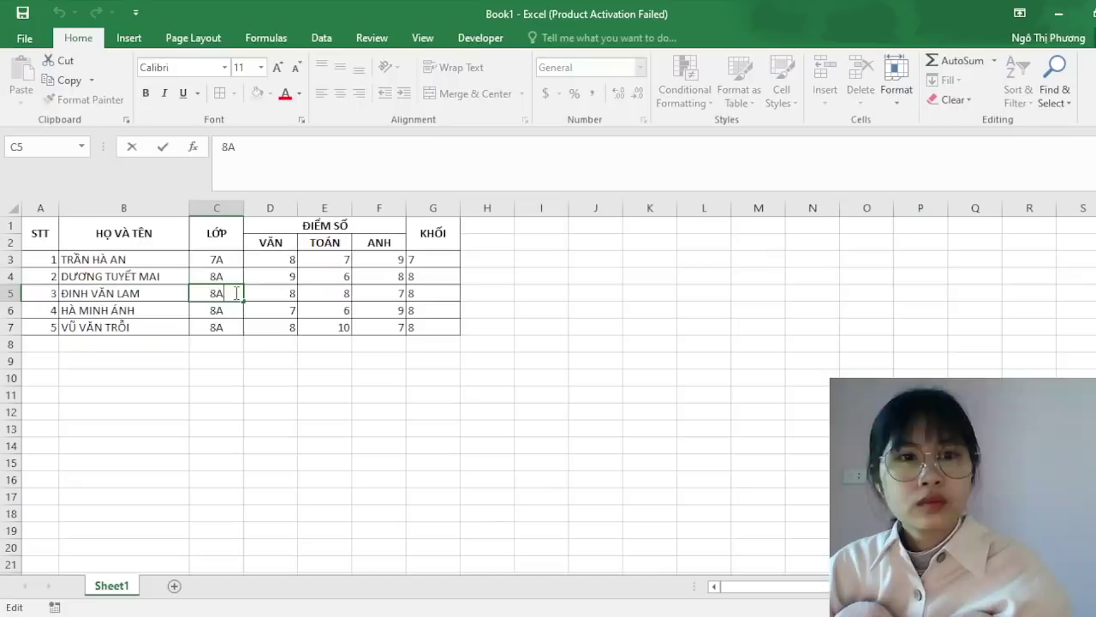
pyautogui.press('BackSpace')
pyautogui.write('C')
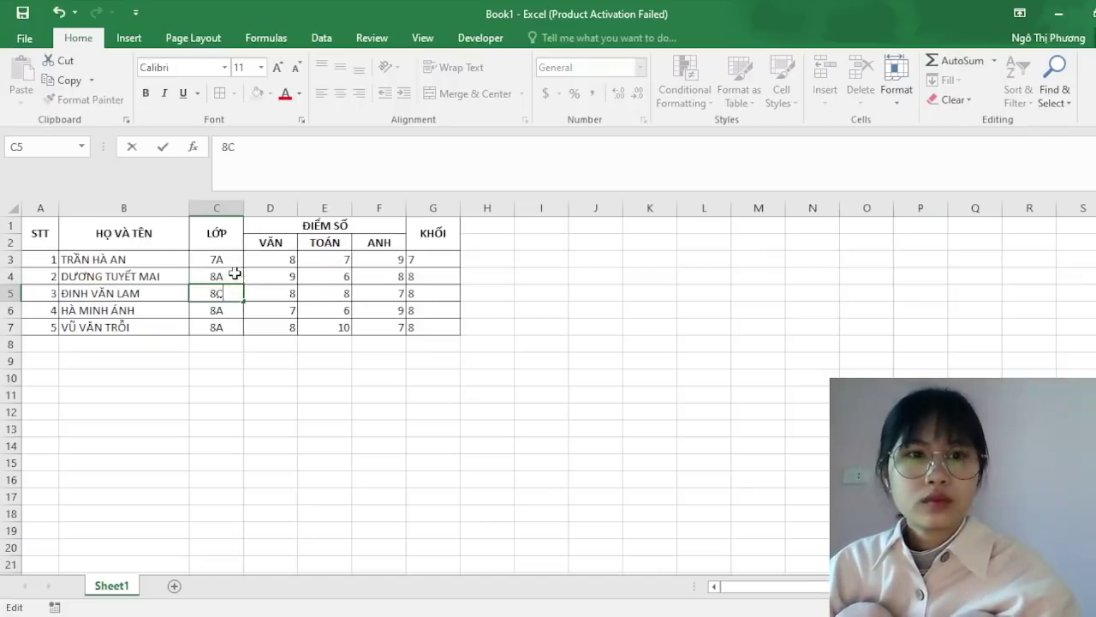
pyautogui.doubleClick(234, 276)
pyautogui.press('BackSpace')
pyautogui.write('D')
pyautogui.doubleClick(237, 260)
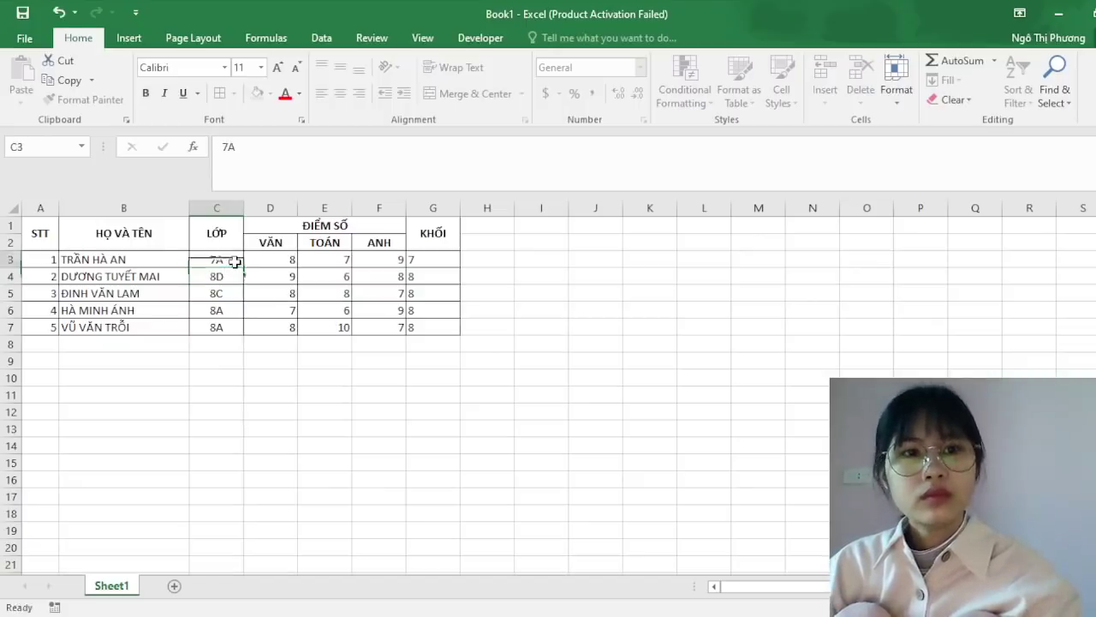
pyautogui.press('BackSpace')
pyautogui.write('E')
pyautogui.press('Return')
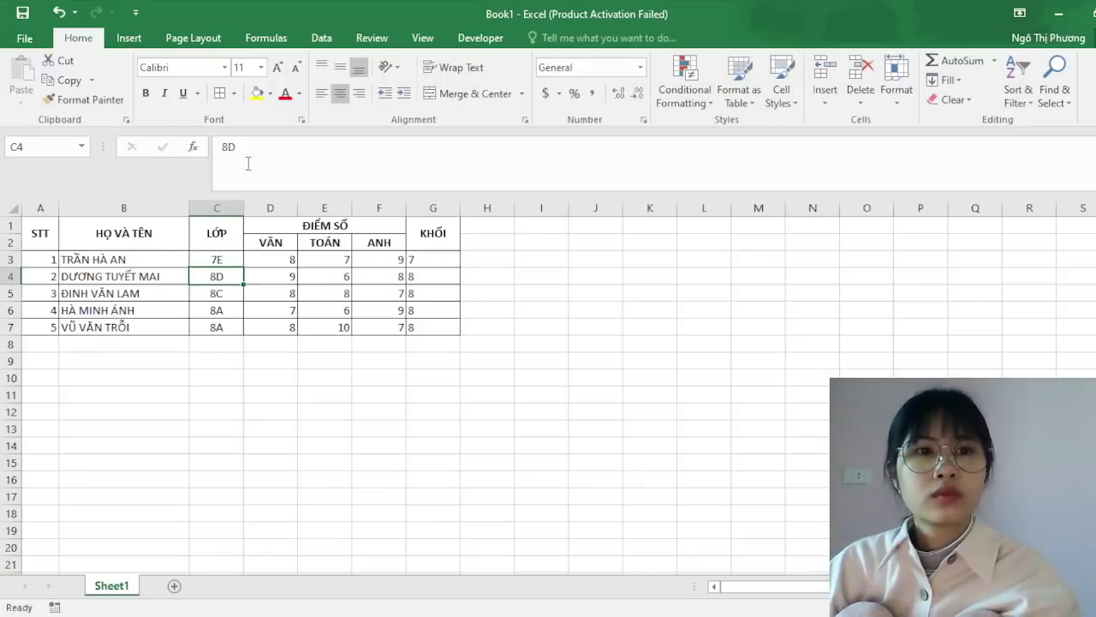
pyautogui.click(479, 259)
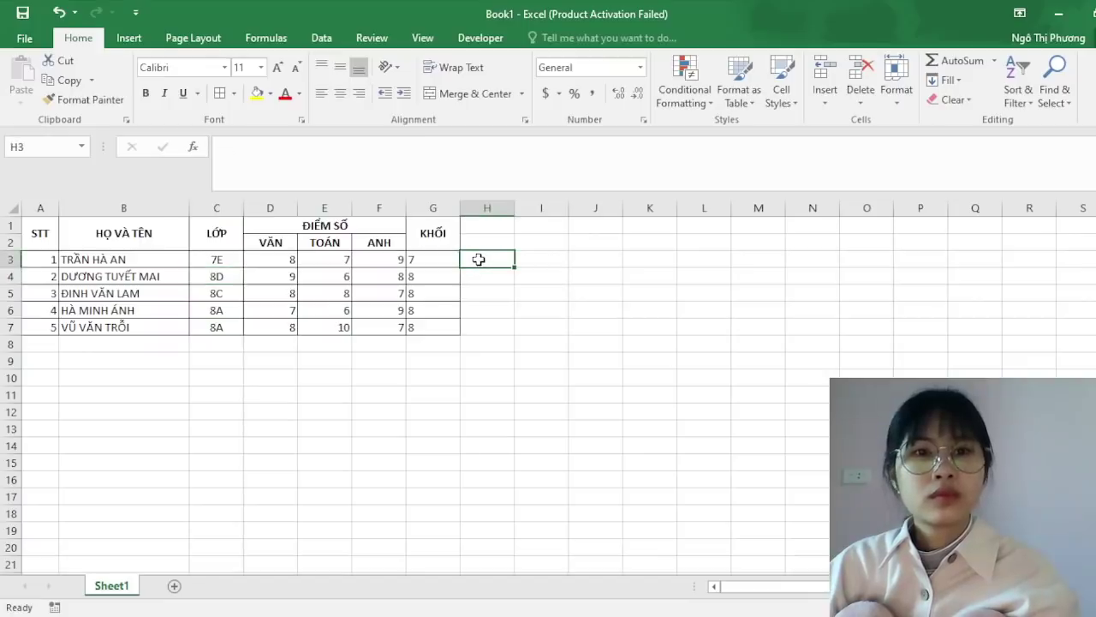
# - Enter =RIGHT(C3, 1) in H3 to extract the class letter
pyautogui.click(238, 145)
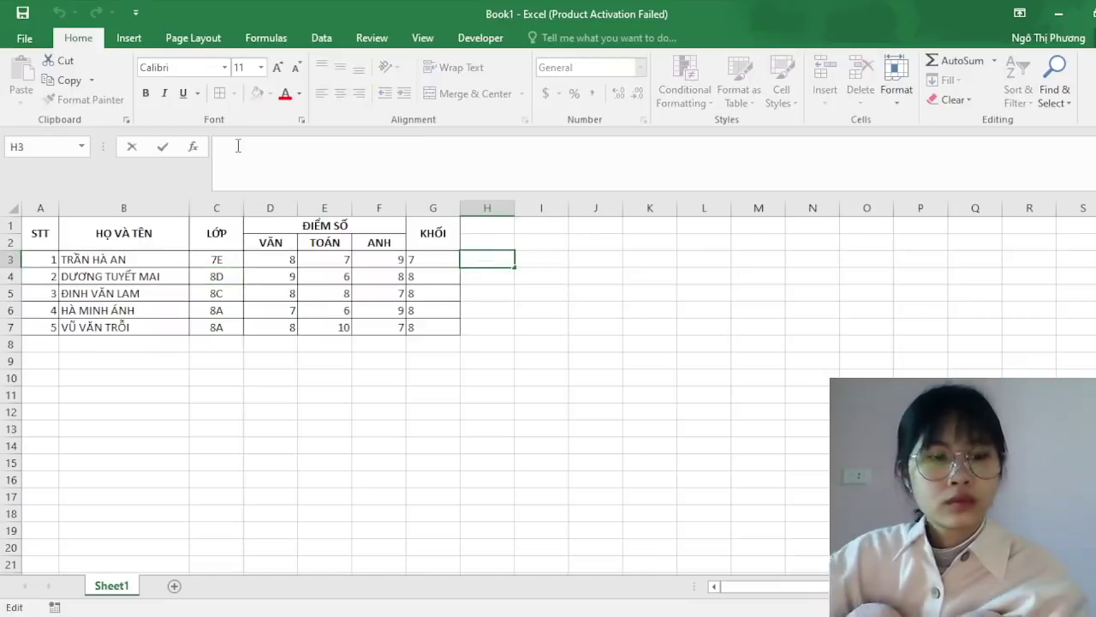
pyautogui.write('=')
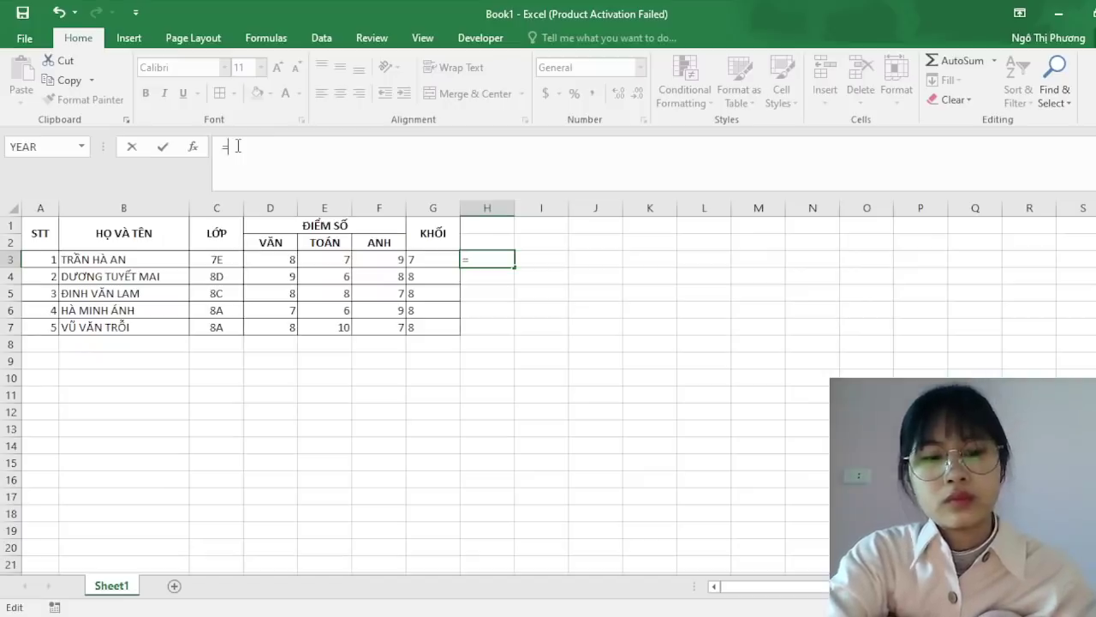
pyautogui.write('RIGHT(C')
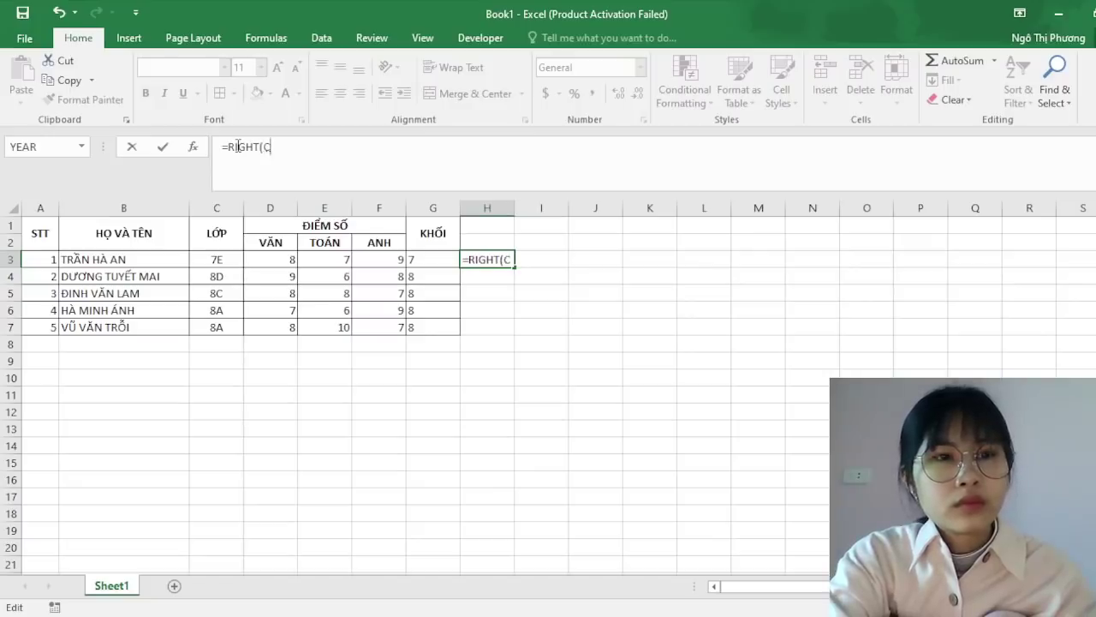
pyautogui.write('3,')
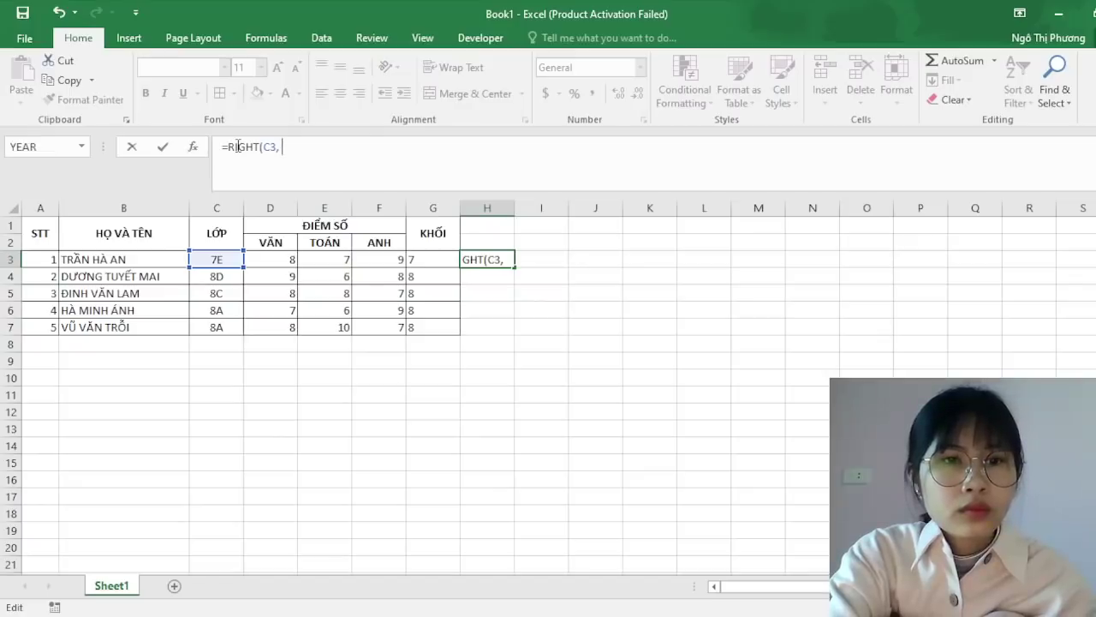
pyautogui.write('1')
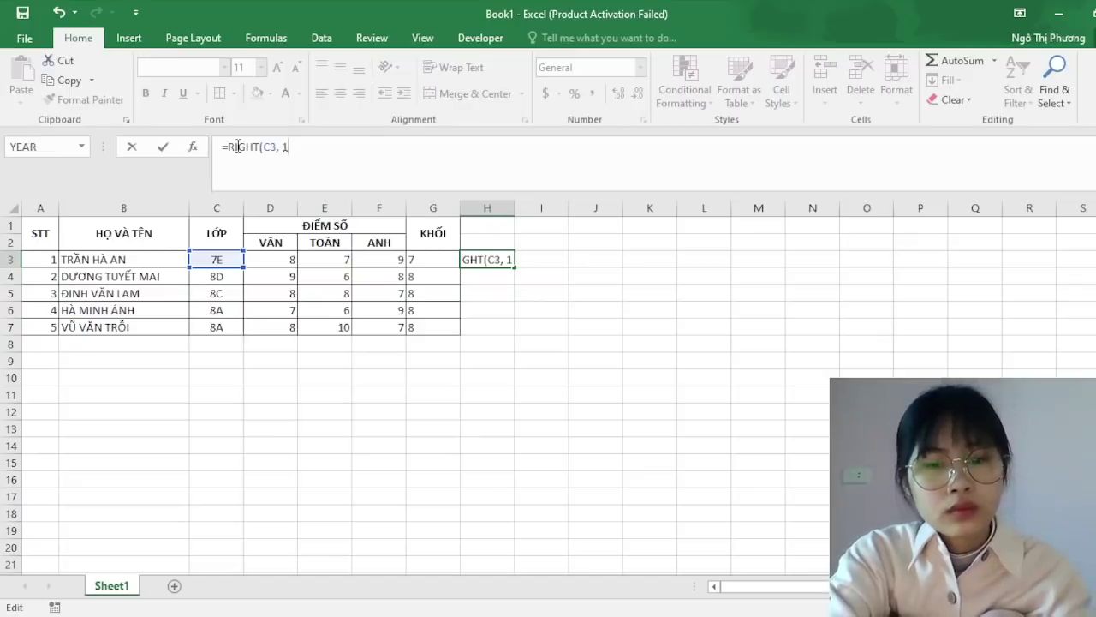
pyautogui.write(')')
pyautogui.press('Return')
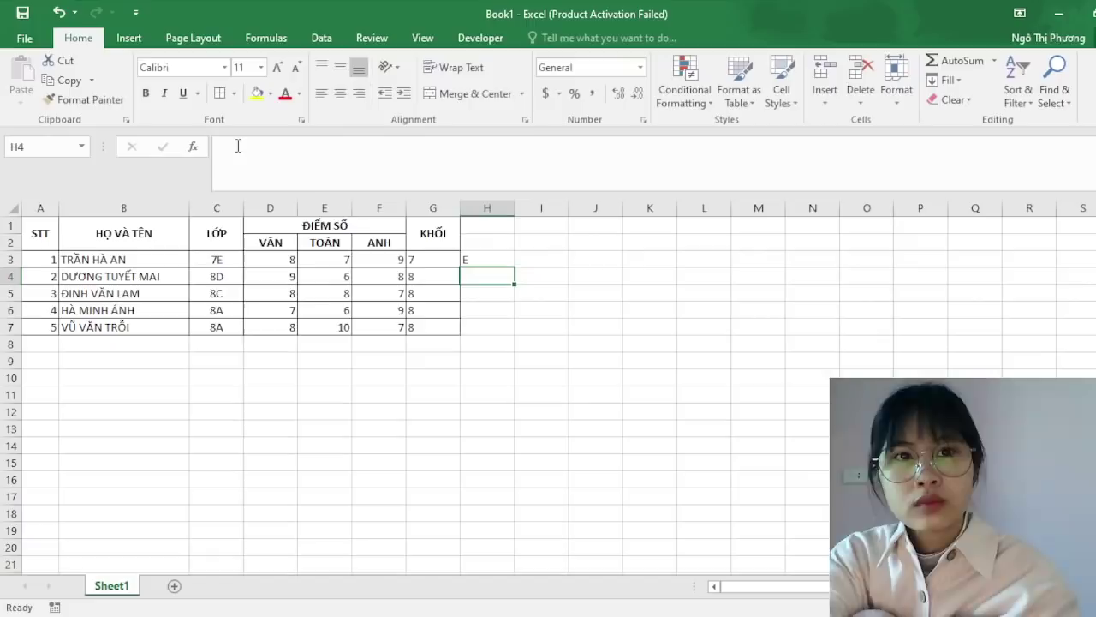
# - Fill the class-letter formula down to H7, undoing the accidental move to column J
pyautogui.click(486, 262)
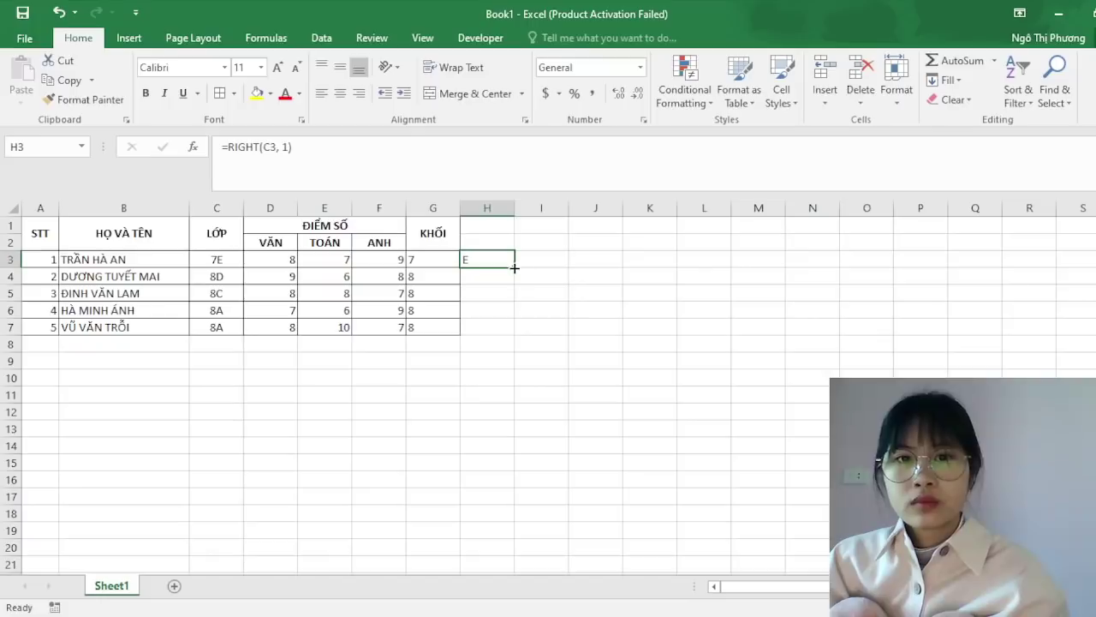
pyautogui.moveTo(514, 268); pyautogui.dragTo(512, 319)
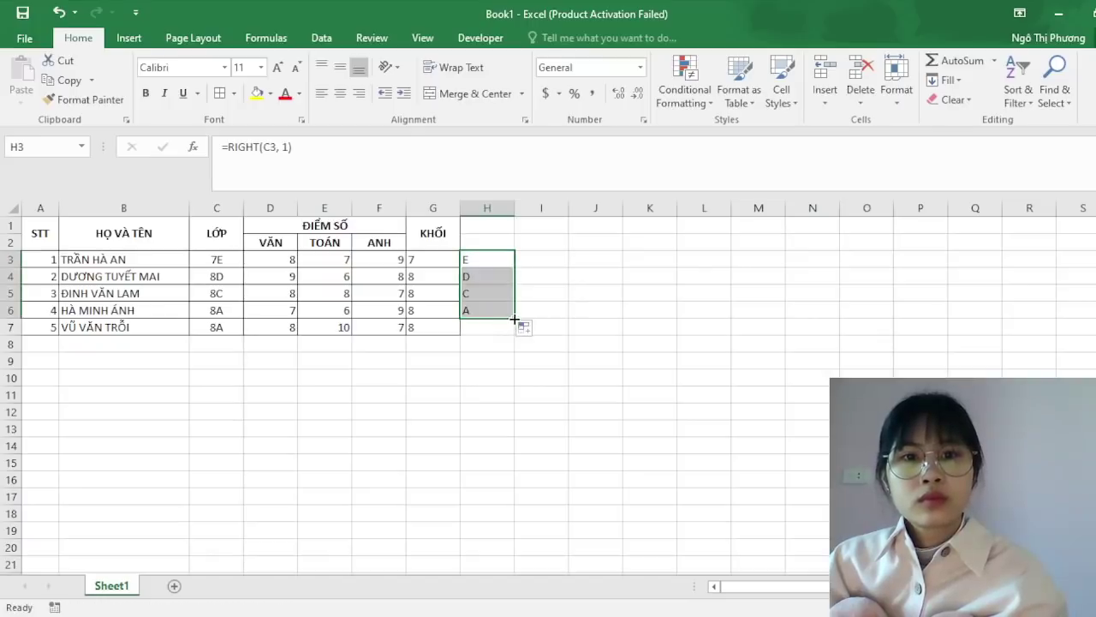
pyautogui.moveTo(514, 319); pyautogui.dragTo(513, 329)
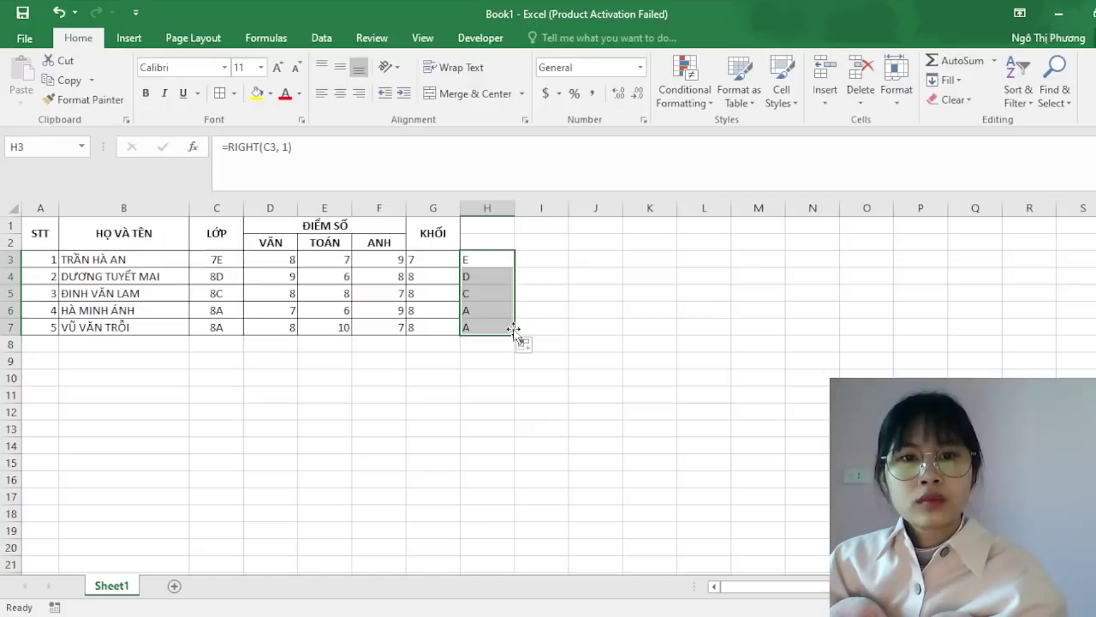
pyautogui.moveTo(513, 330); pyautogui.dragTo(583, 263)
pyautogui.click(584, 264)
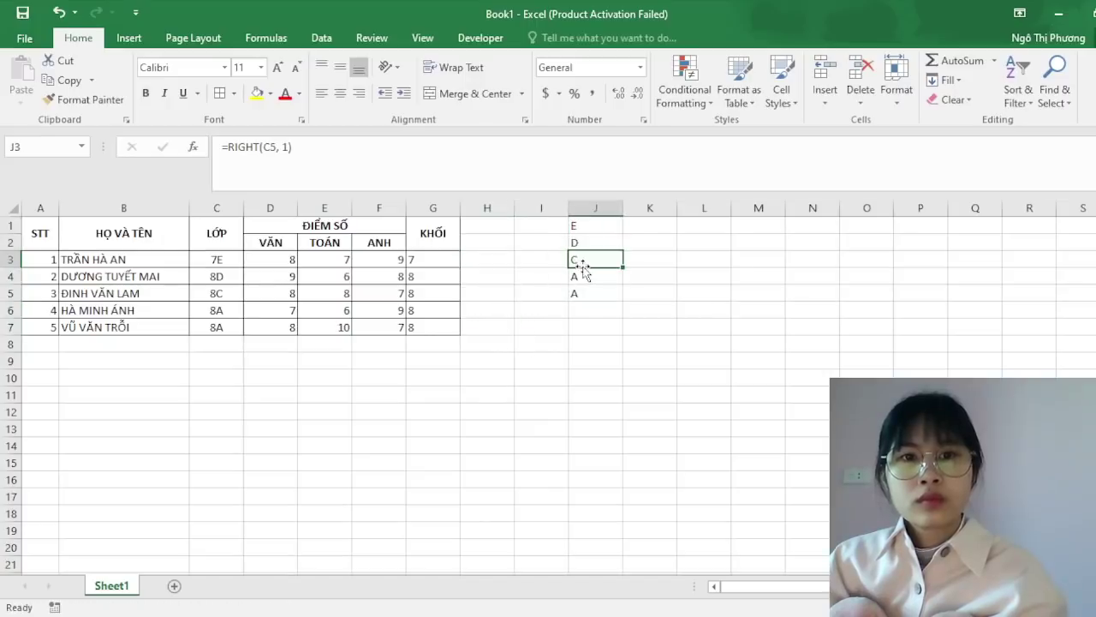
pyautogui.hotkey('ctrl', 'z')
pyautogui.click(584, 262)
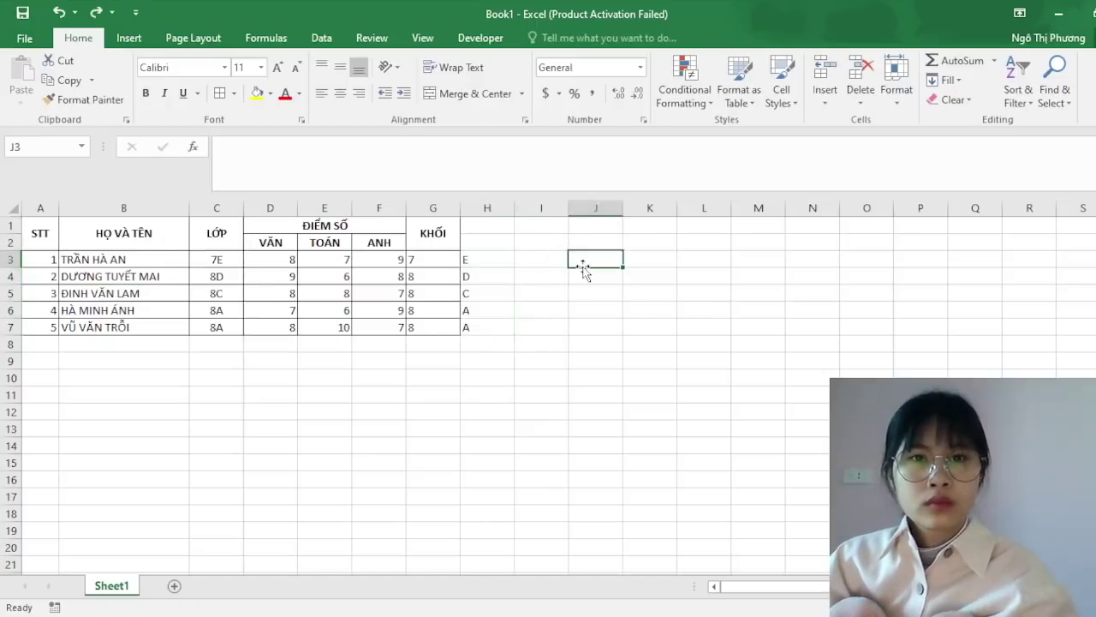
pyautogui.click(487, 441)
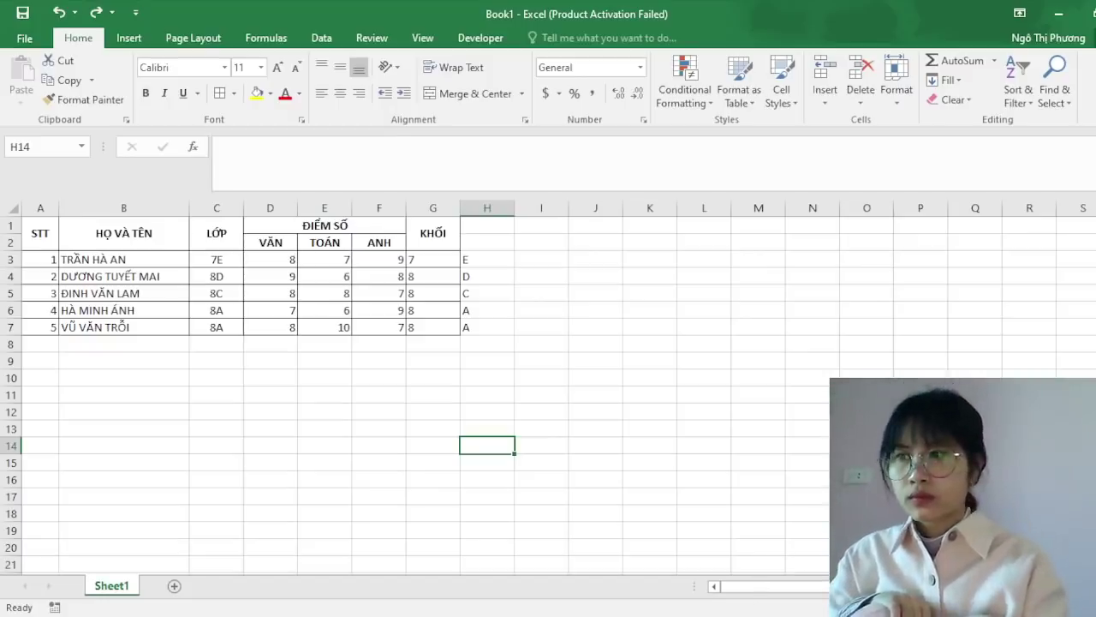
pyautogui.click(848, 566)
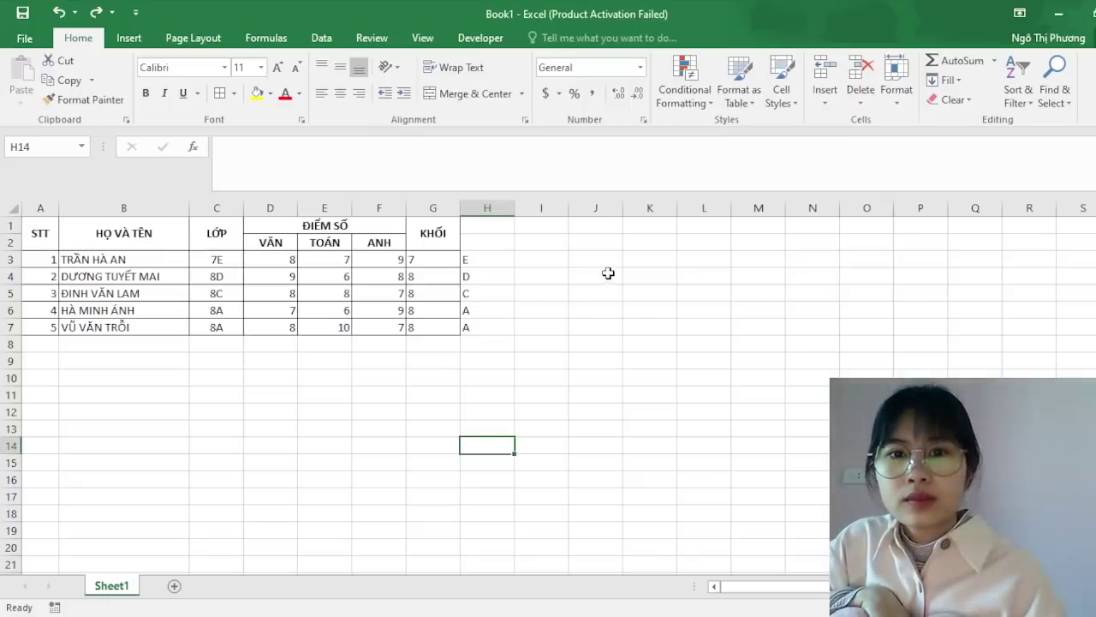
# - Apply all borders to the J3:L8 block for the store table
pyautogui.moveTo(611, 264)
pyautogui.mouseDown()
pyautogui.moveTo(717, 369)
pyautogui.moveTo(704, 352)
pyautogui.mouseUp()
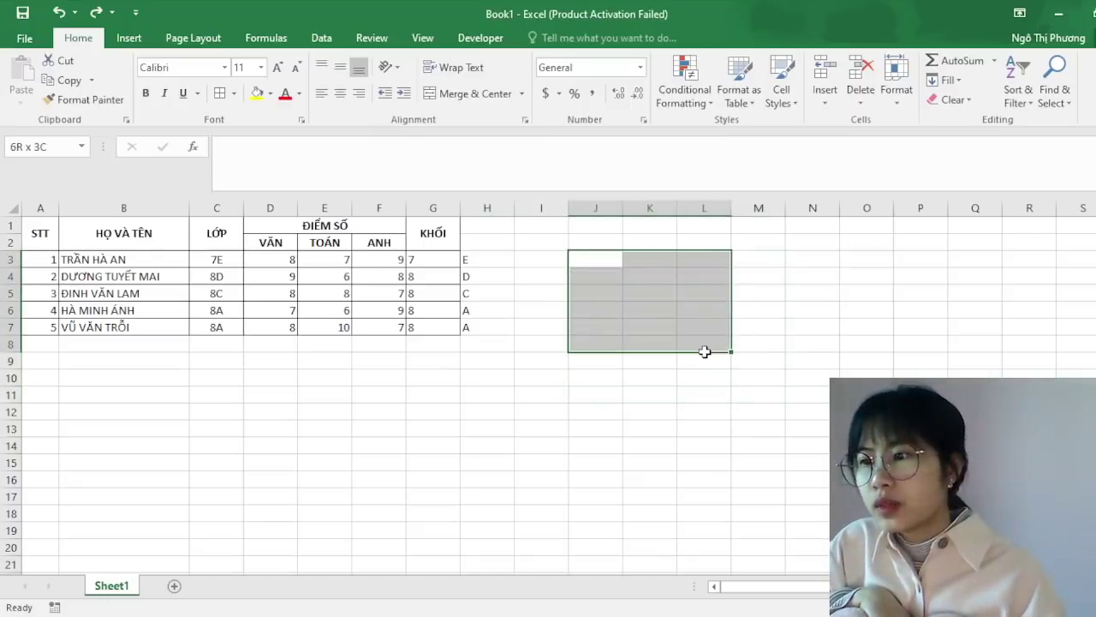
pyautogui.moveTo(704, 351); pyautogui.dragTo(704, 351)
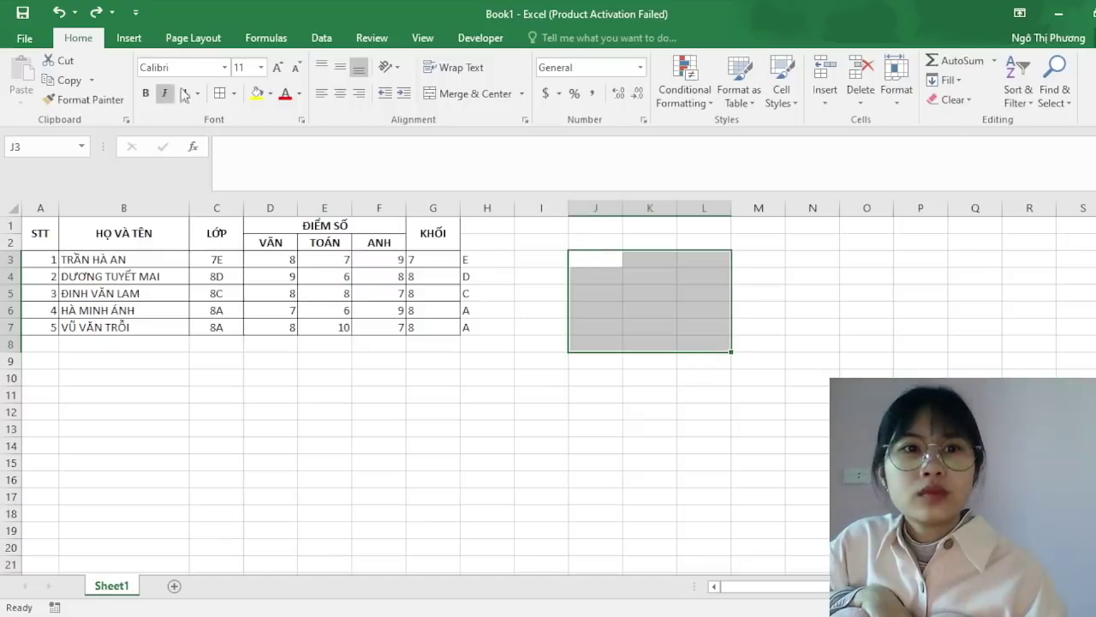
pyautogui.click(220, 92)
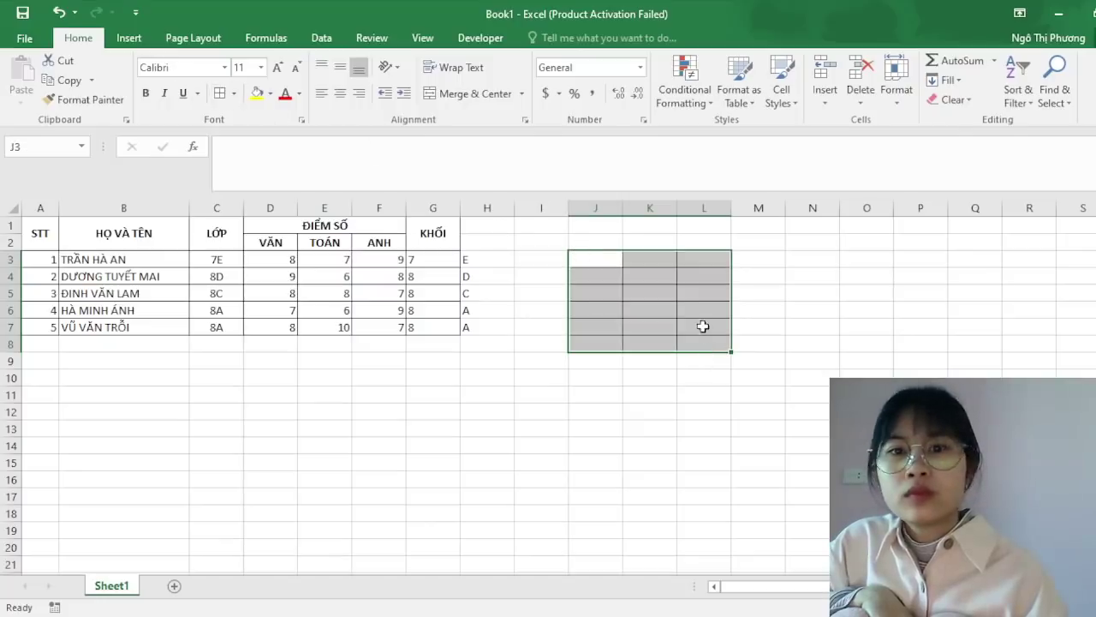
# - Enter the TÊN CỬA HÀNG heading in J3 and widen columns J and K
pyautogui.doubleClick(600, 260)
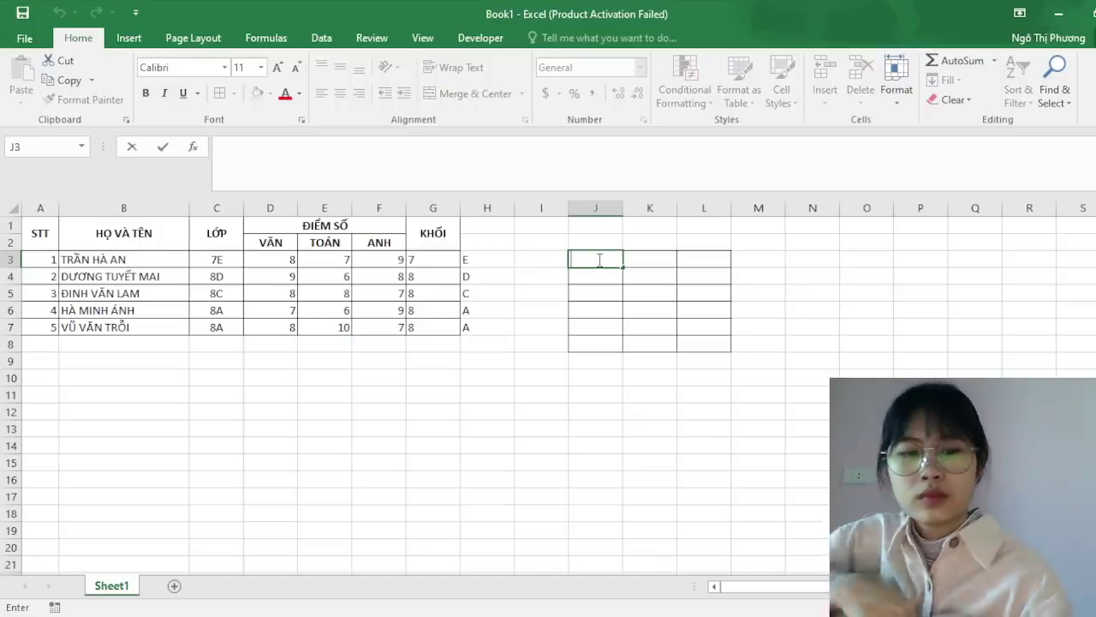
pyautogui.write('TÊN CƯA H')
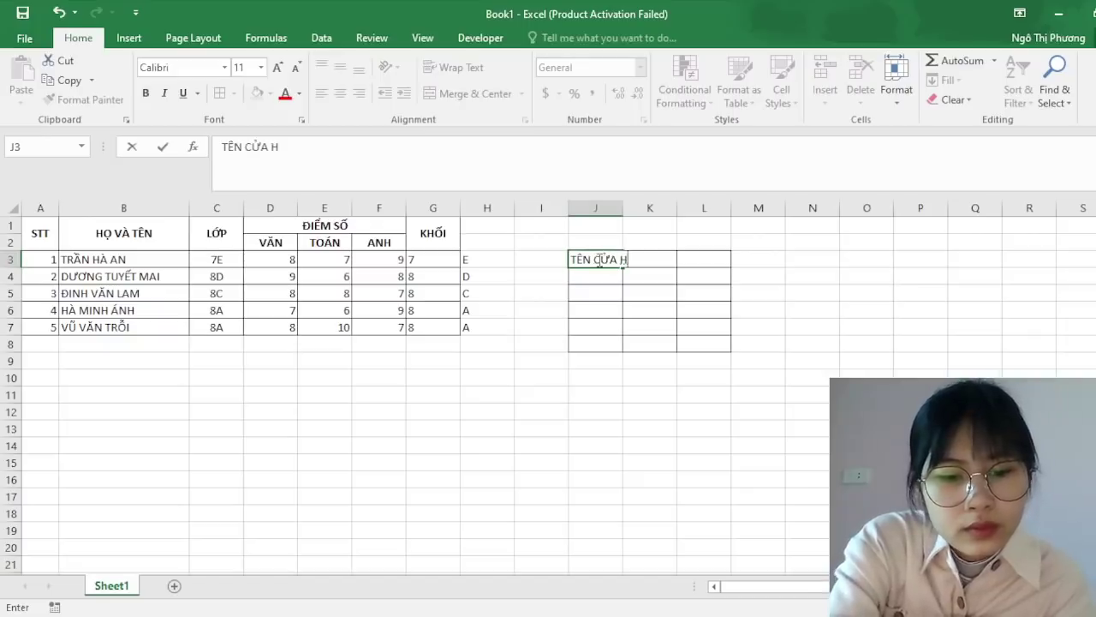
pyautogui.write('ANGf')
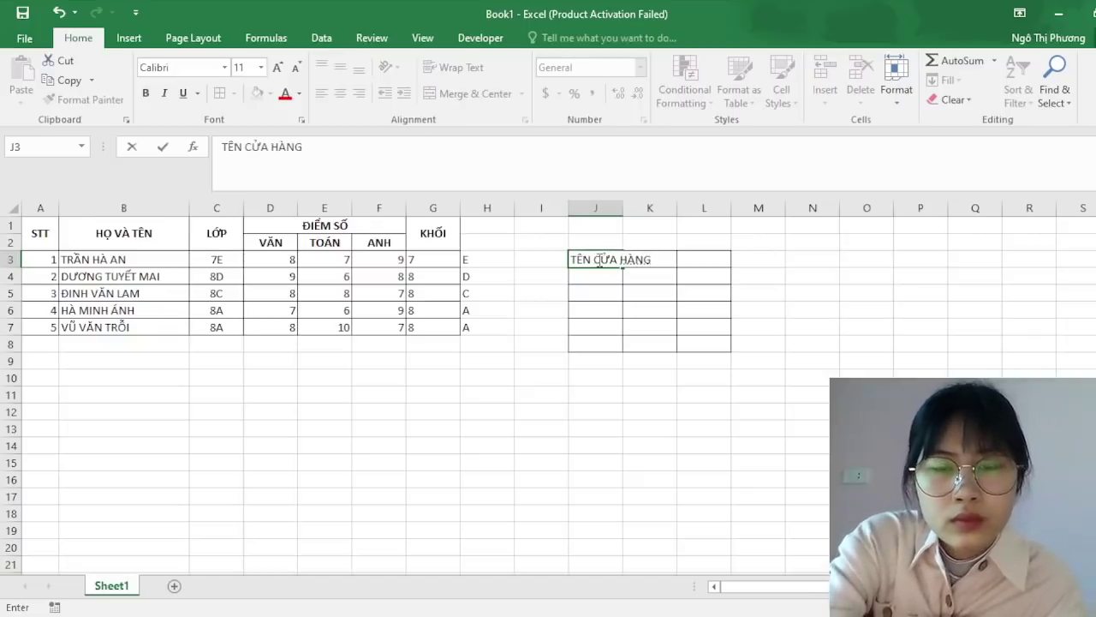
pyautogui.click(624, 203)
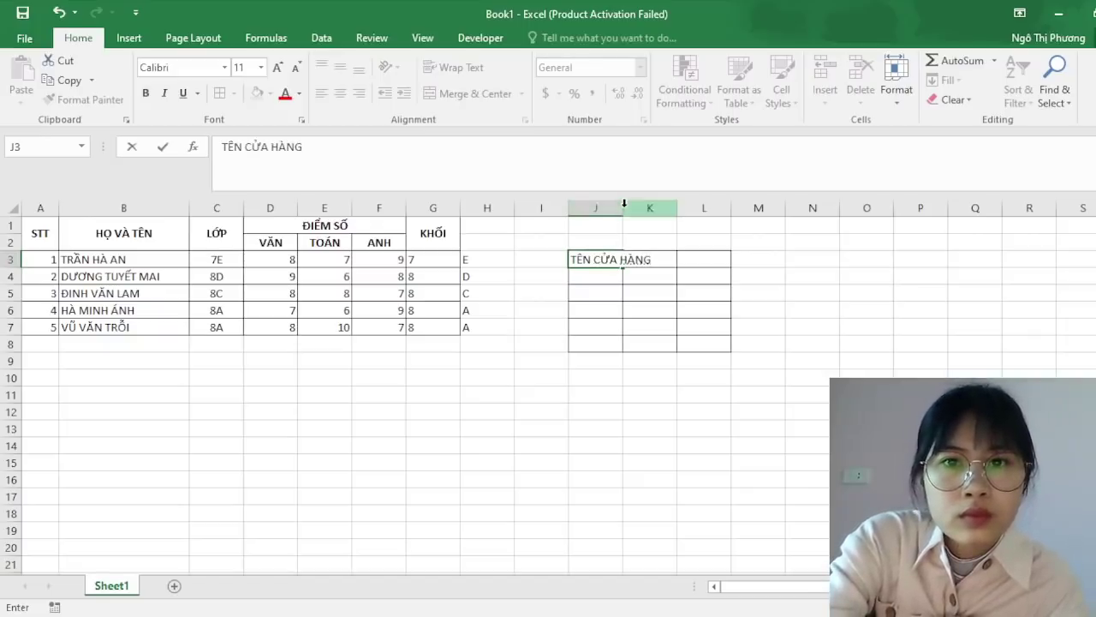
pyautogui.click(625, 205)
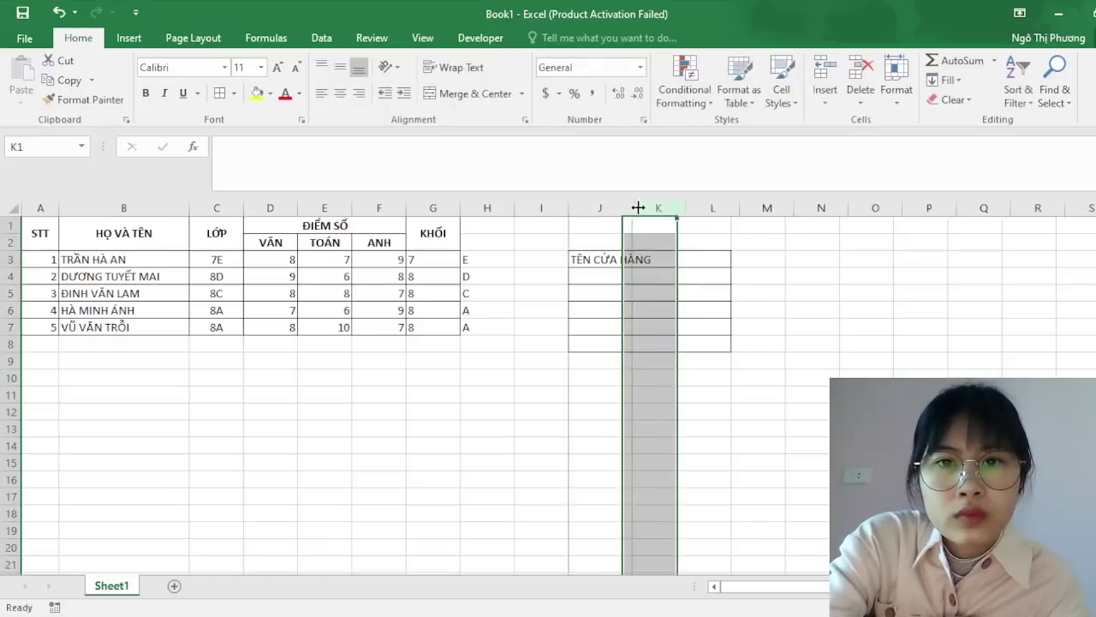
pyautogui.moveTo(623, 208); pyautogui.dragTo(657, 207)
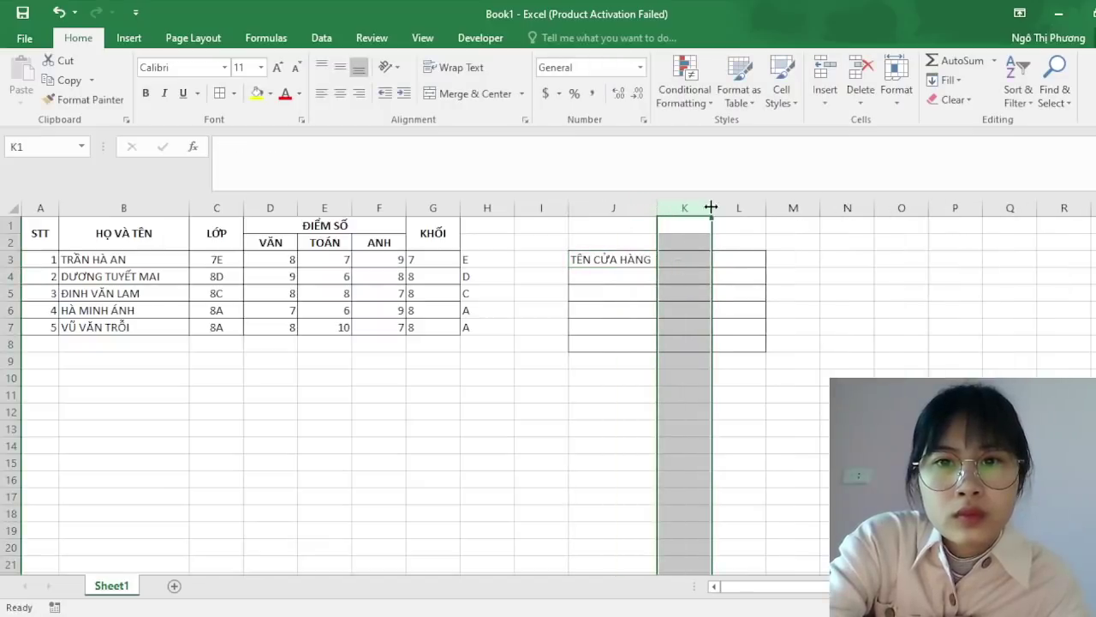
pyautogui.moveTo(713, 204); pyautogui.dragTo(735, 204)
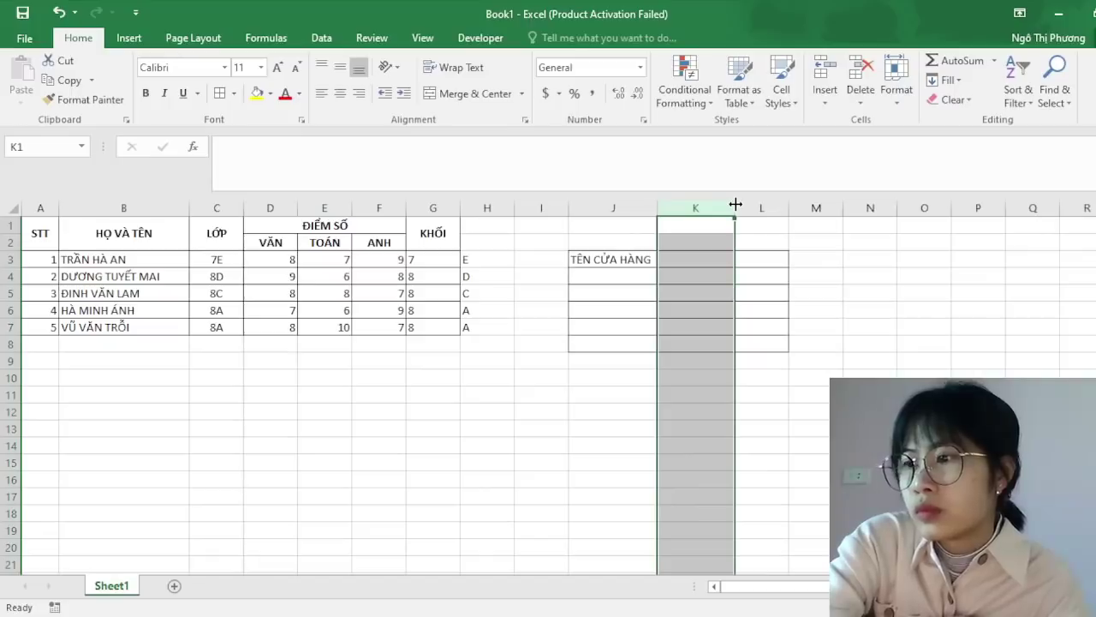
# - Add headers GIỜ MỞ CỬA in K3 and PHÚT in L3
pyautogui.click(692, 256)
pyautogui.write('G')
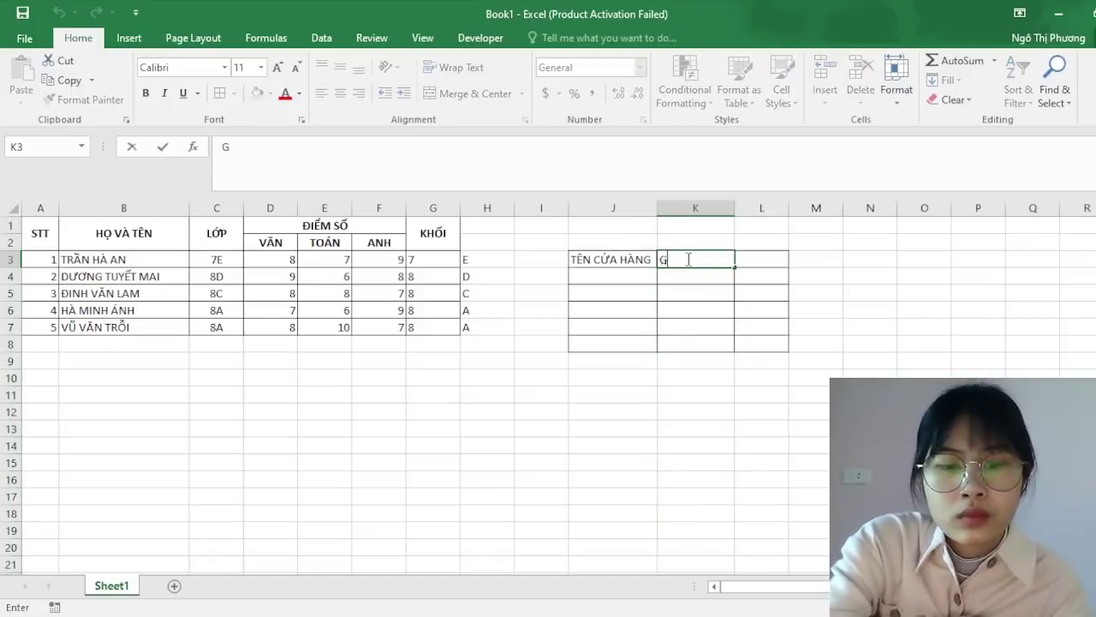
pyautogui.write('IOf M')
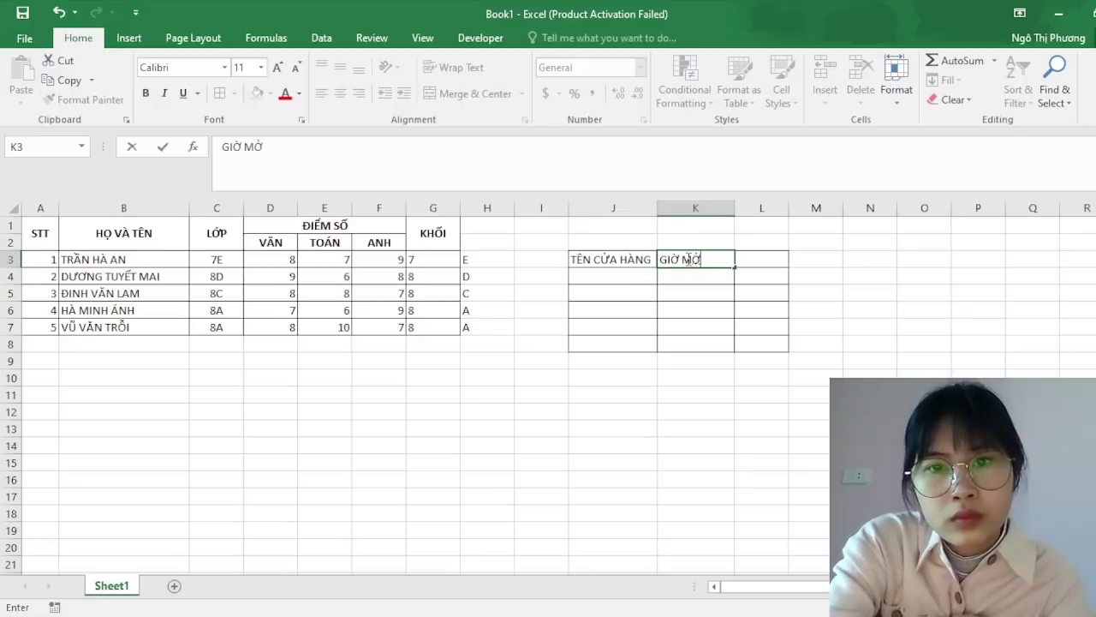
pyautogui.write(' CUỬA')
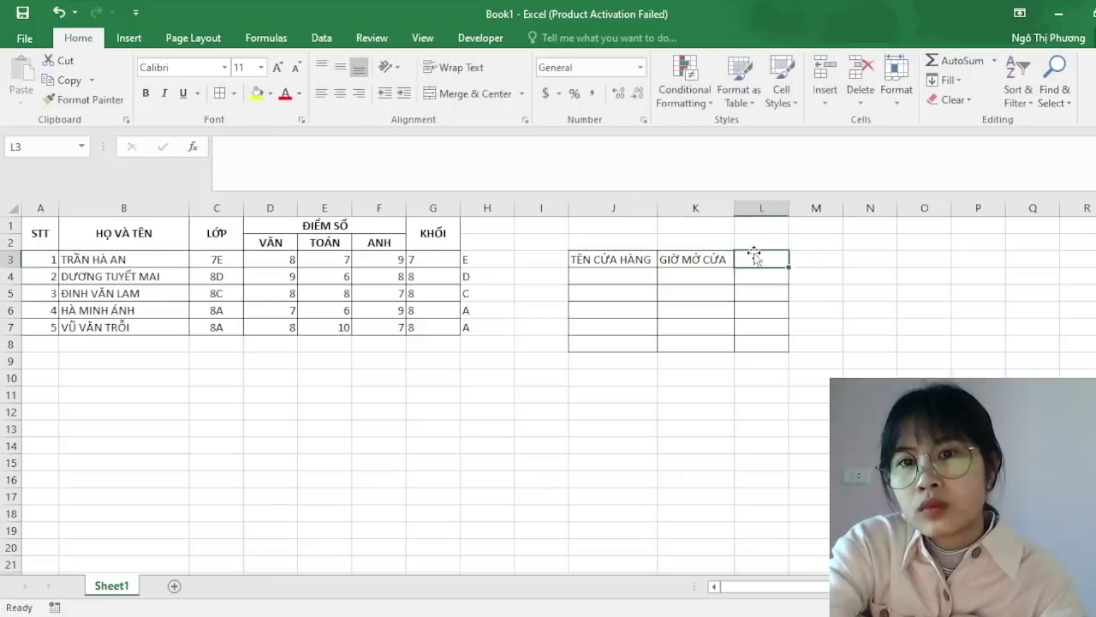
pyautogui.click(752, 251)
pyautogui.click(757, 259)
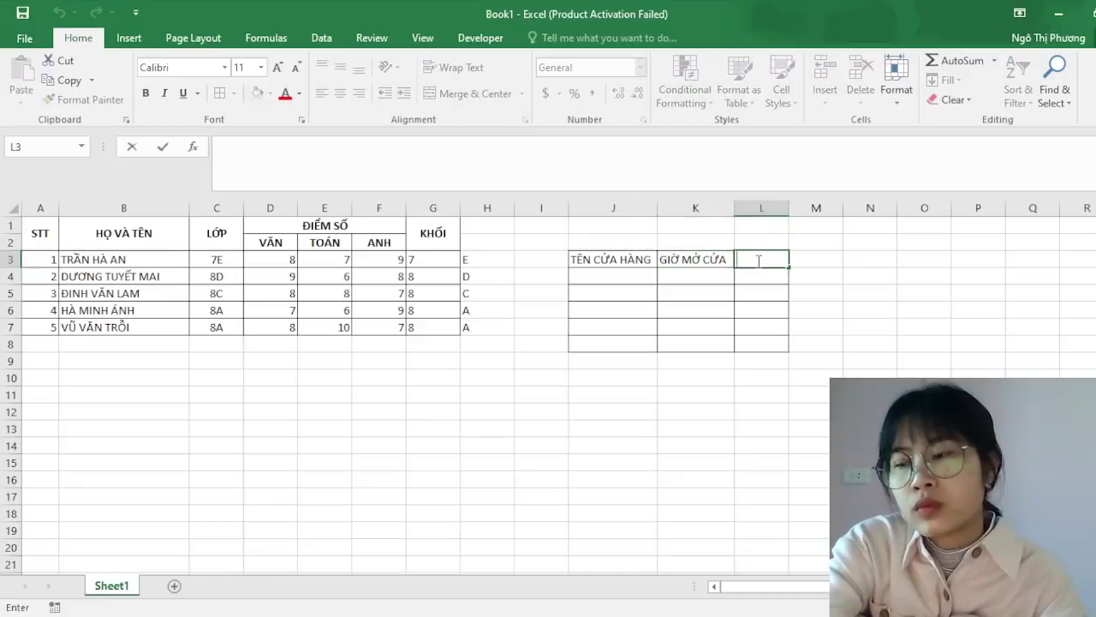
pyautogui.write('PHUTs')
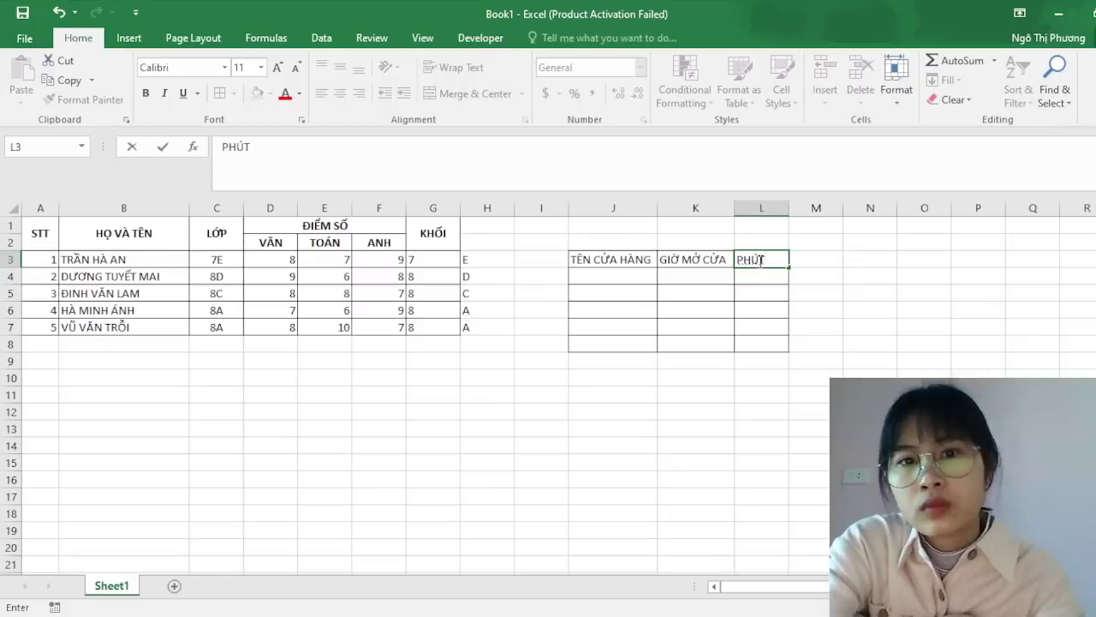
pyautogui.click(829, 266)
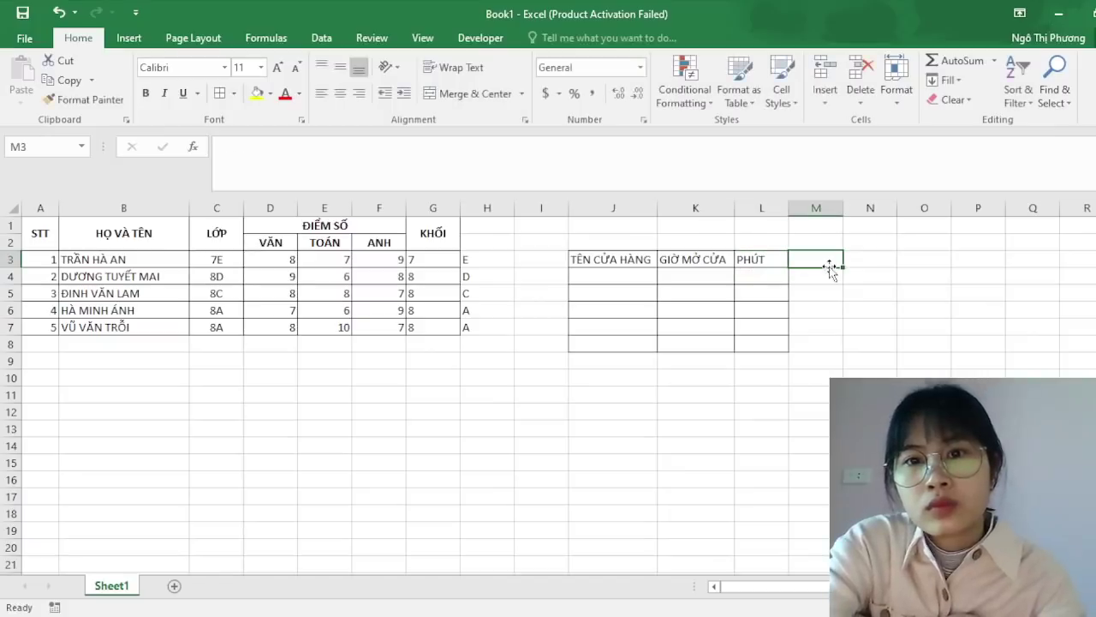
# - Make the J3:L3 header row bold
pyautogui.click(593, 259)
pyautogui.moveTo(595, 259); pyautogui.dragTo(695, 254)
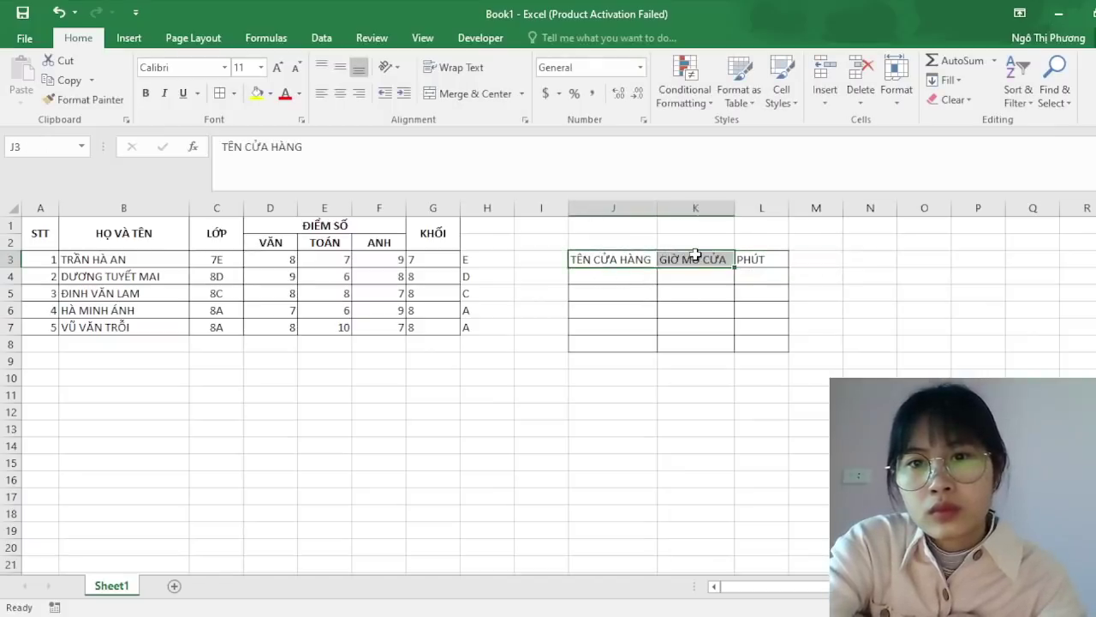
pyautogui.click(696, 254)
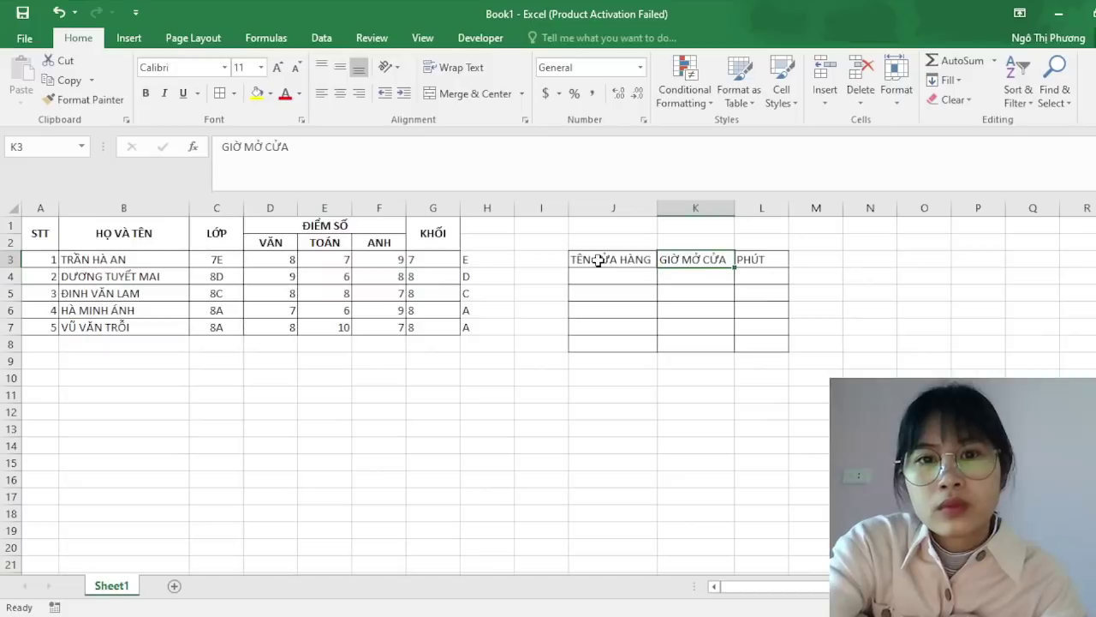
pyautogui.moveTo(599, 260); pyautogui.dragTo(760, 254)
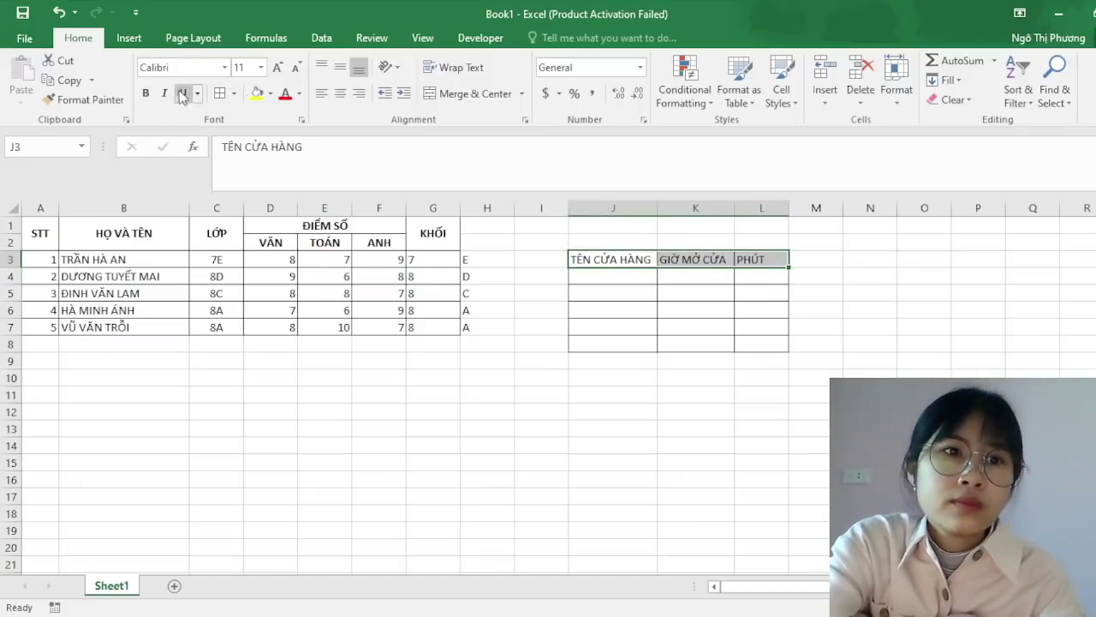
pyautogui.click(148, 93)
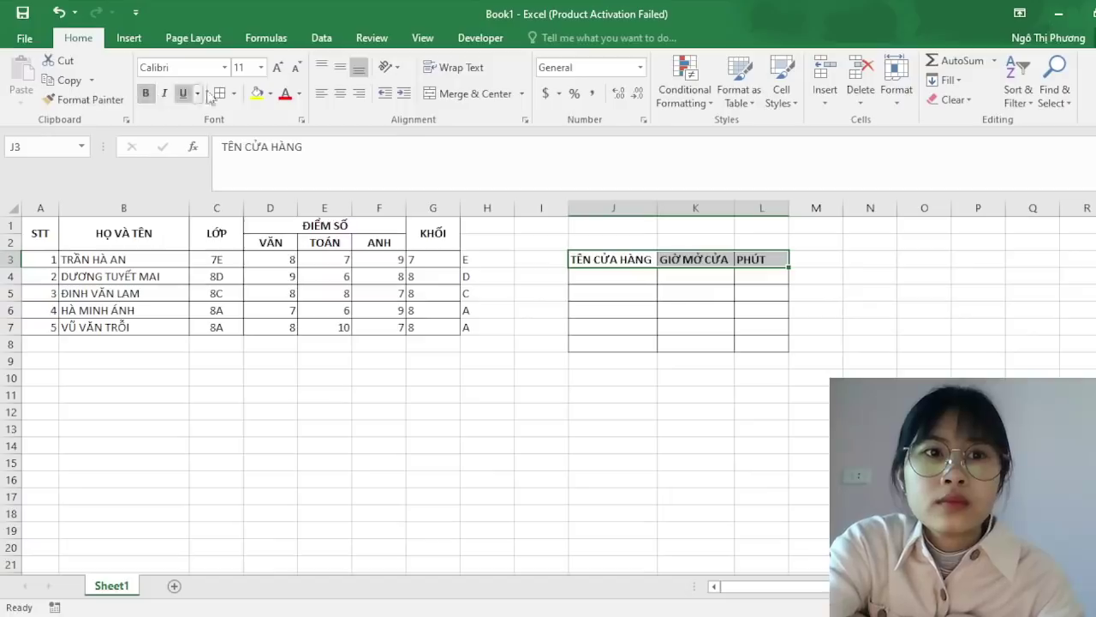
pyautogui.click(462, 225)
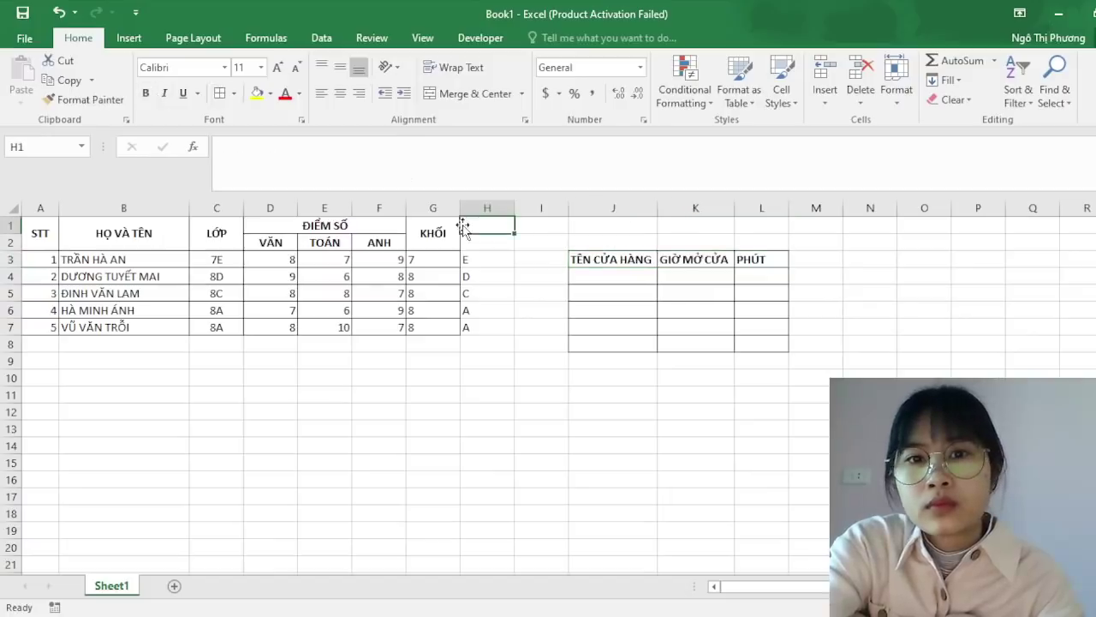
# - List store names GATEV, CAKER, ILHE, CONNME and HOATE in J4:J8
pyautogui.click(620, 274)
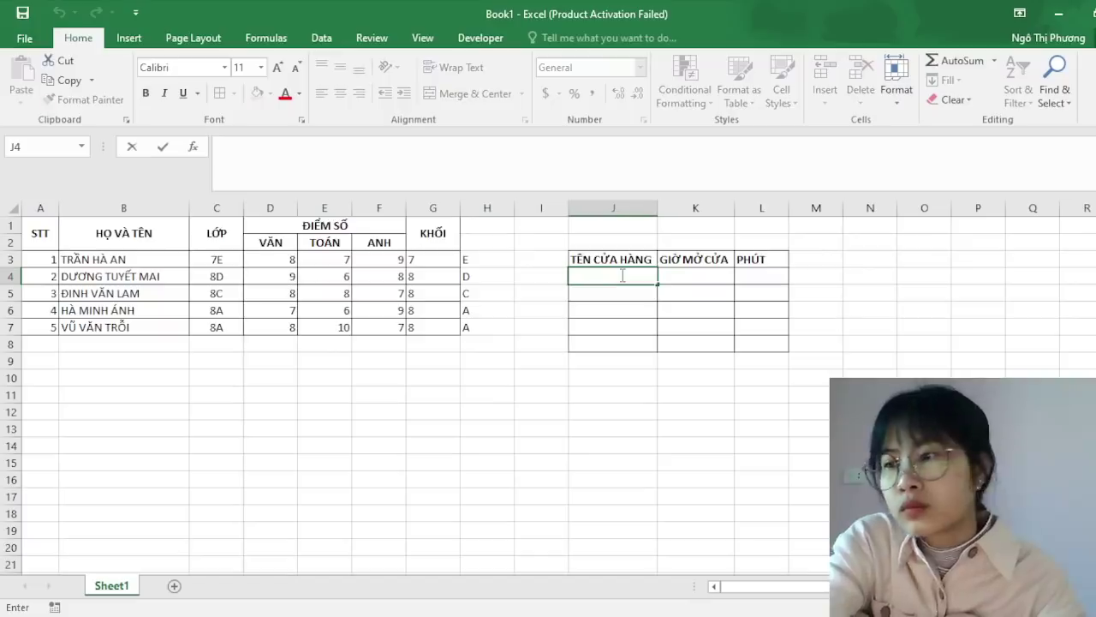
pyautogui.write('G')
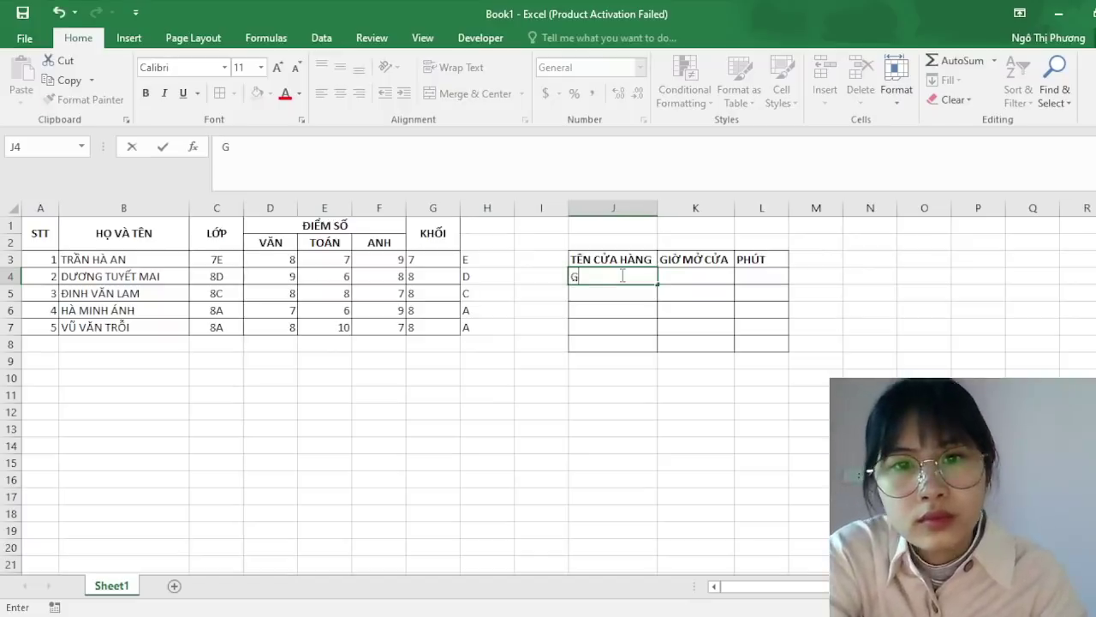
pyautogui.write('ATEV')
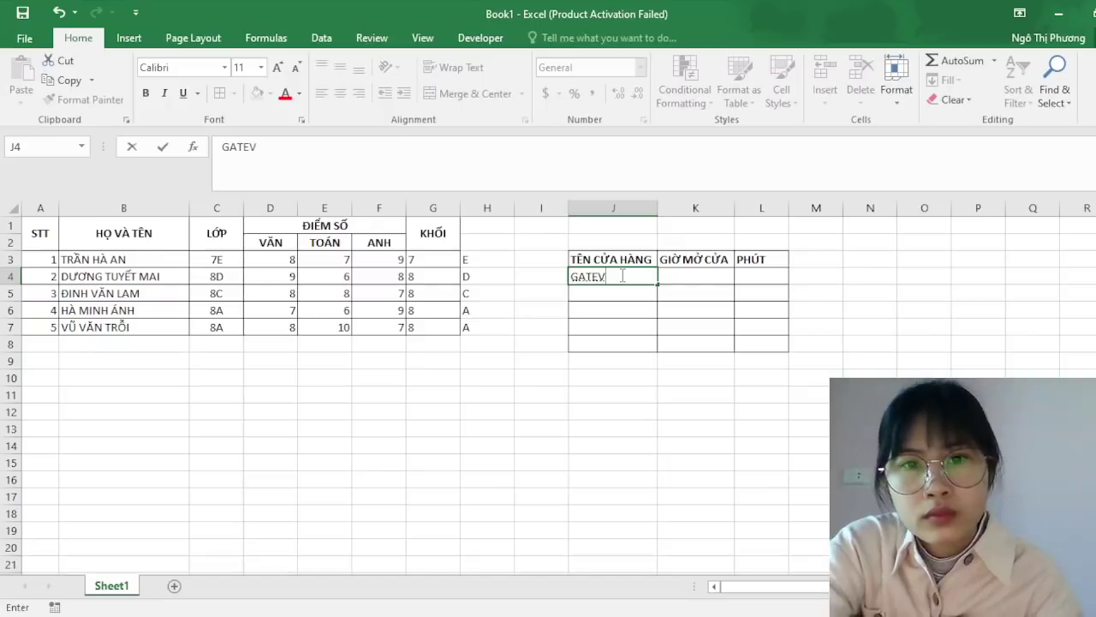
pyautogui.press('Return')
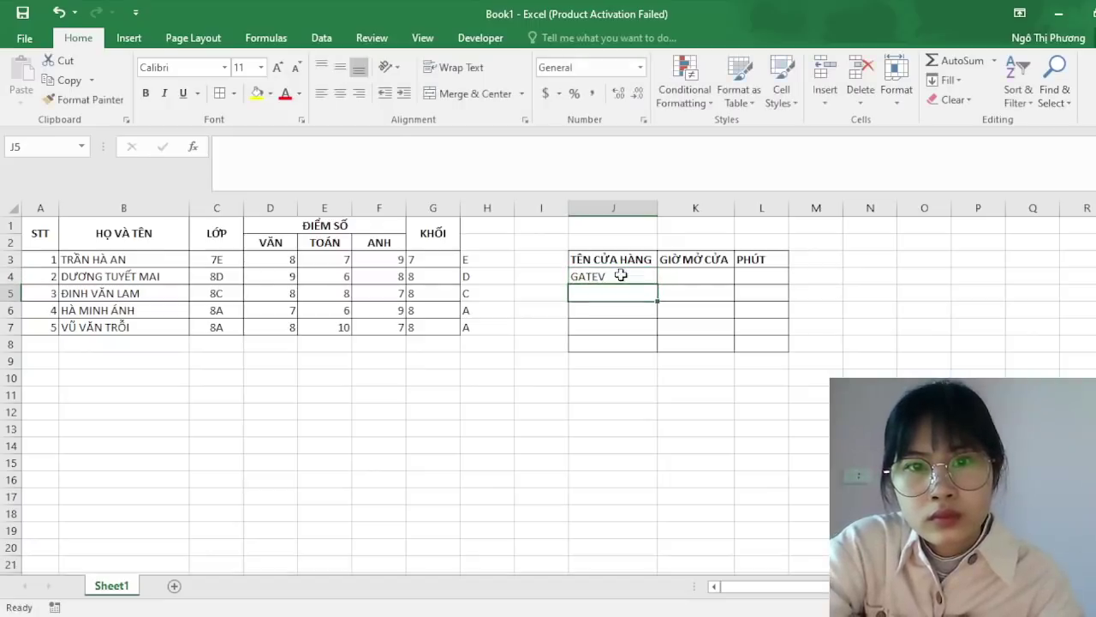
pyautogui.write('CAKER')
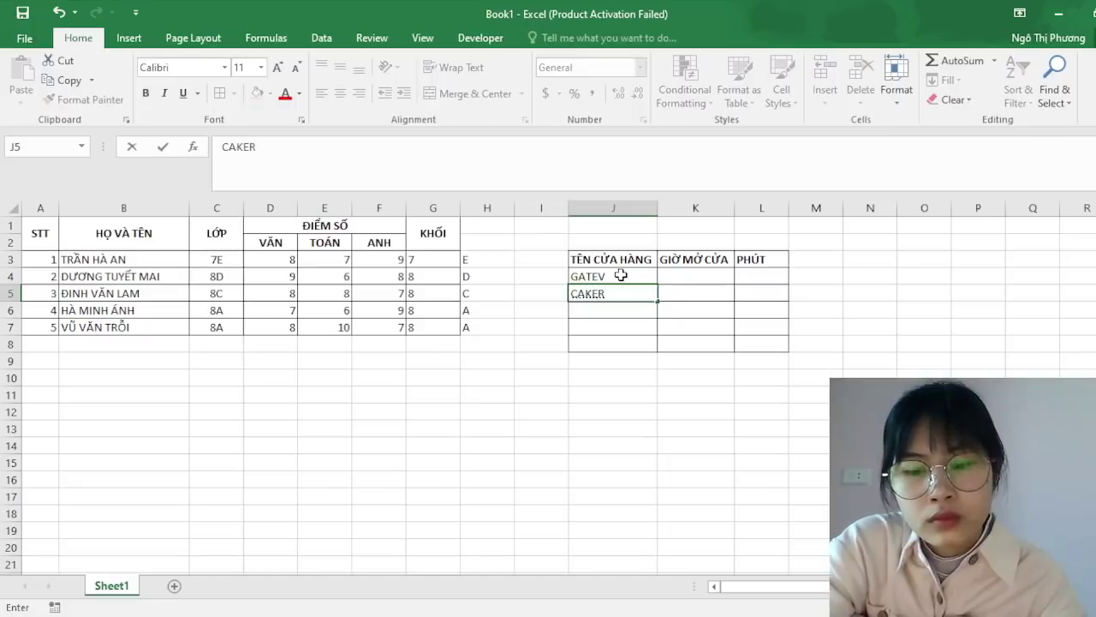
pyautogui.press('Return')
pyautogui.write('I')
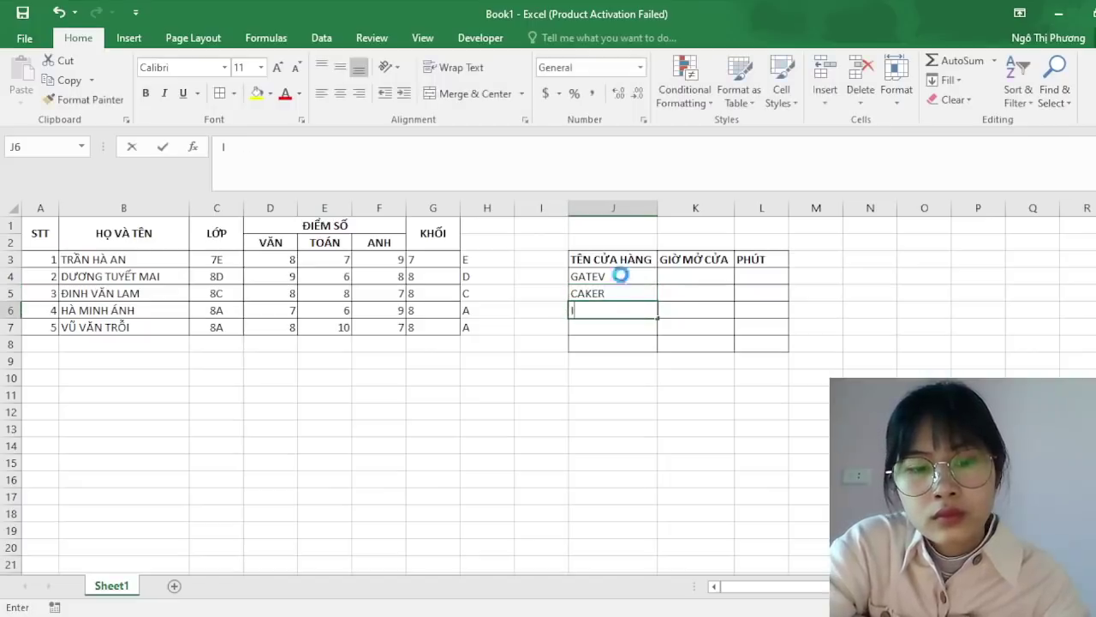
pyautogui.write('LHE')
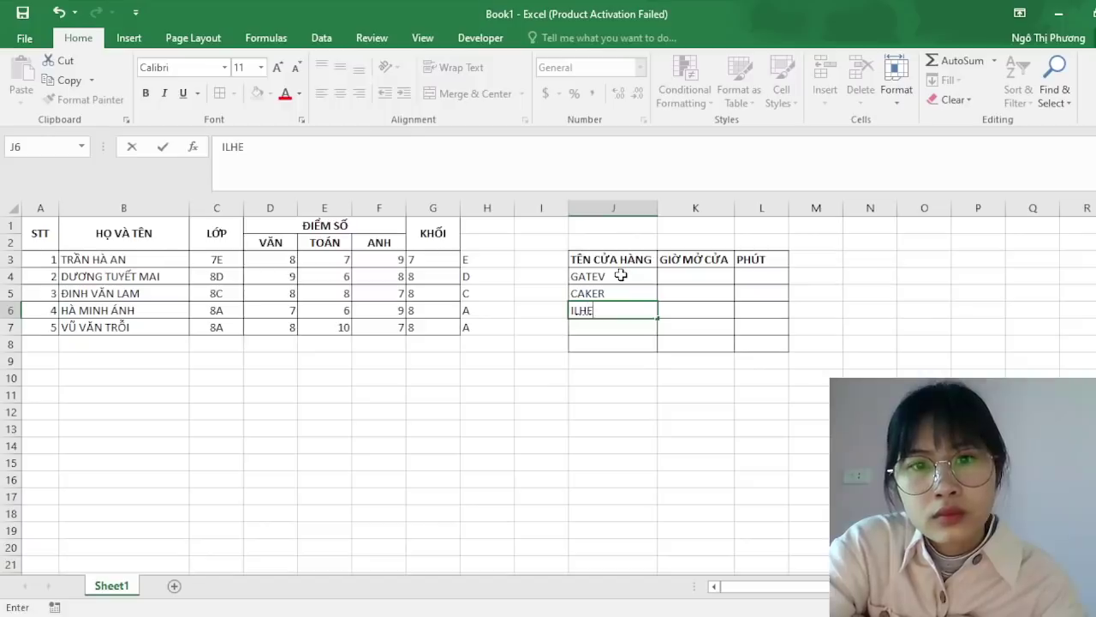
pyautogui.press('Return')
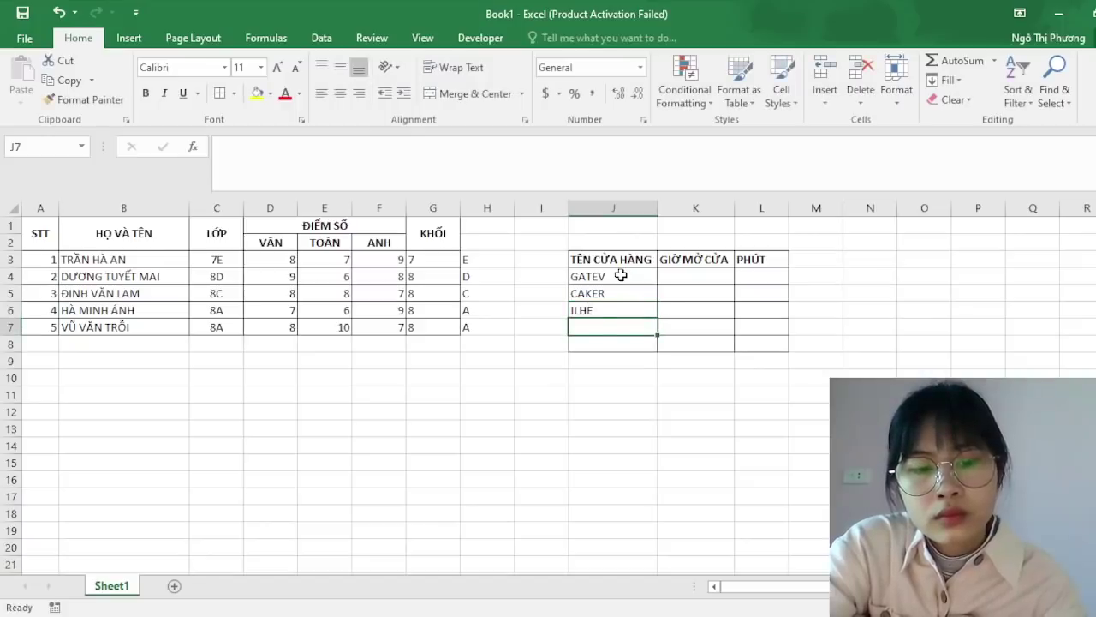
pyautogui.write('CONN')
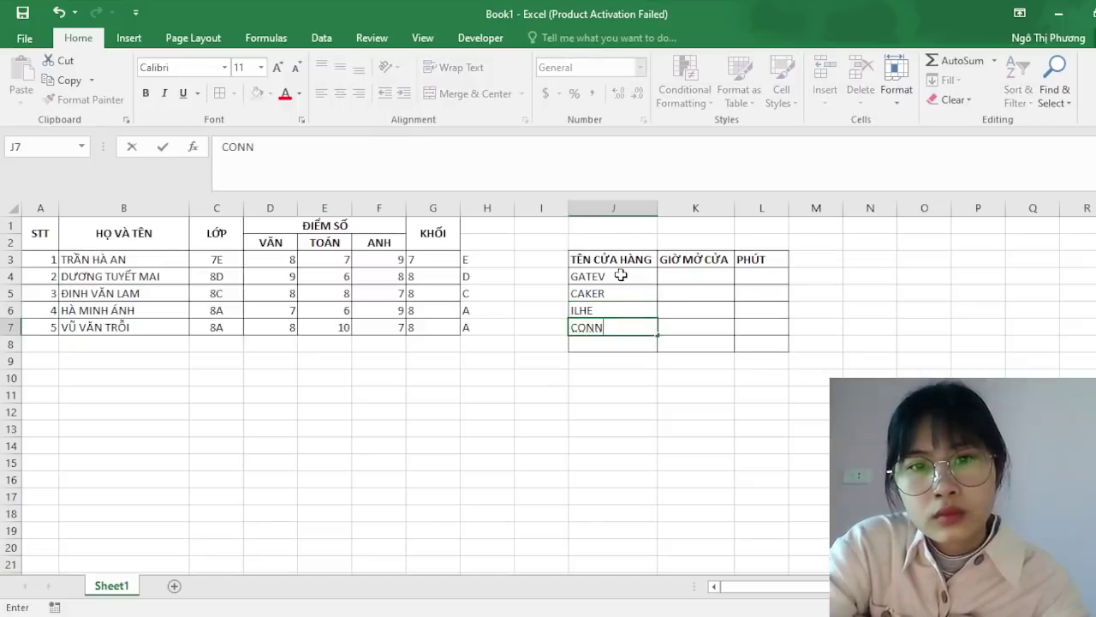
pyautogui.write('ME')
pyautogui.press('Return')
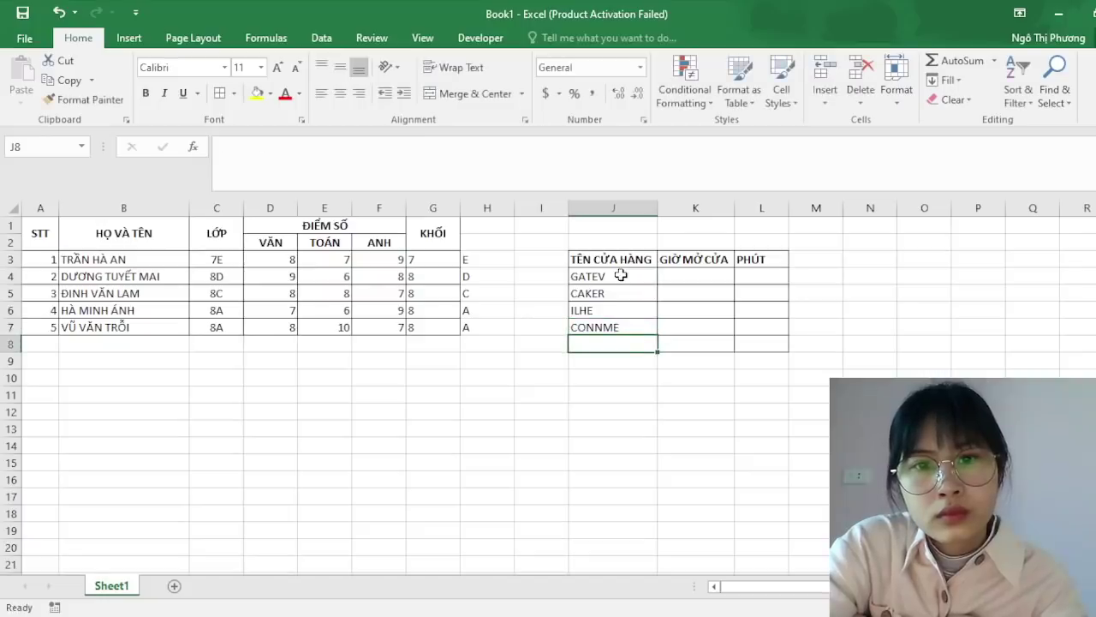
pyautogui.write('HOATE')
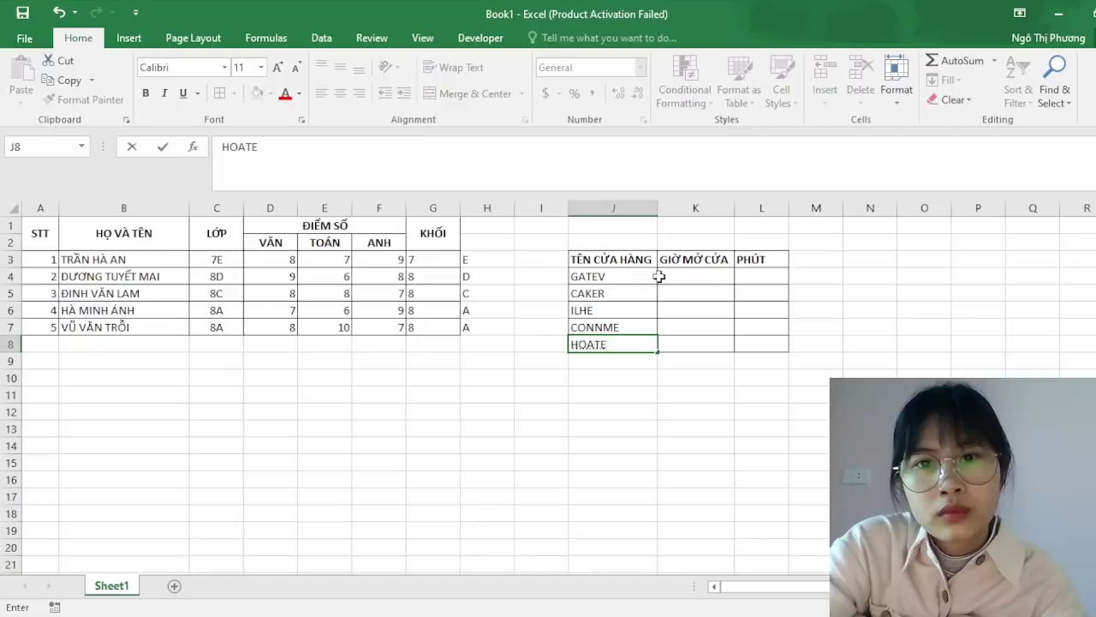
# - Enter opening times 8:15:00 for GATEV and 7:00:00 for CAKER
pyautogui.click(674, 277)
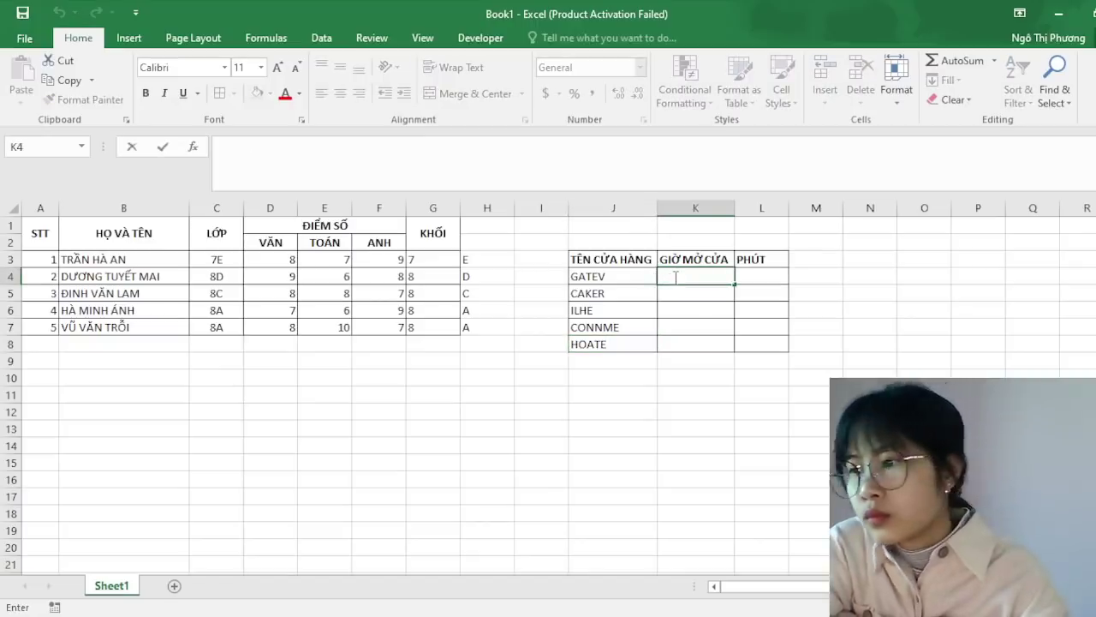
pyautogui.write('8')
pyautogui.write(';')
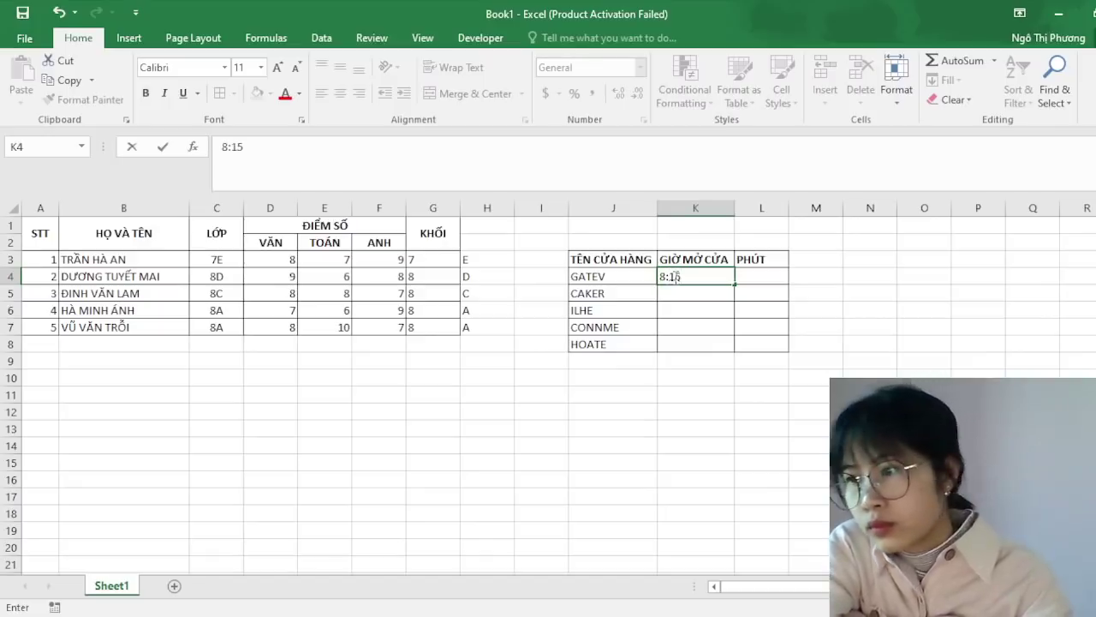
pyautogui.write(';')
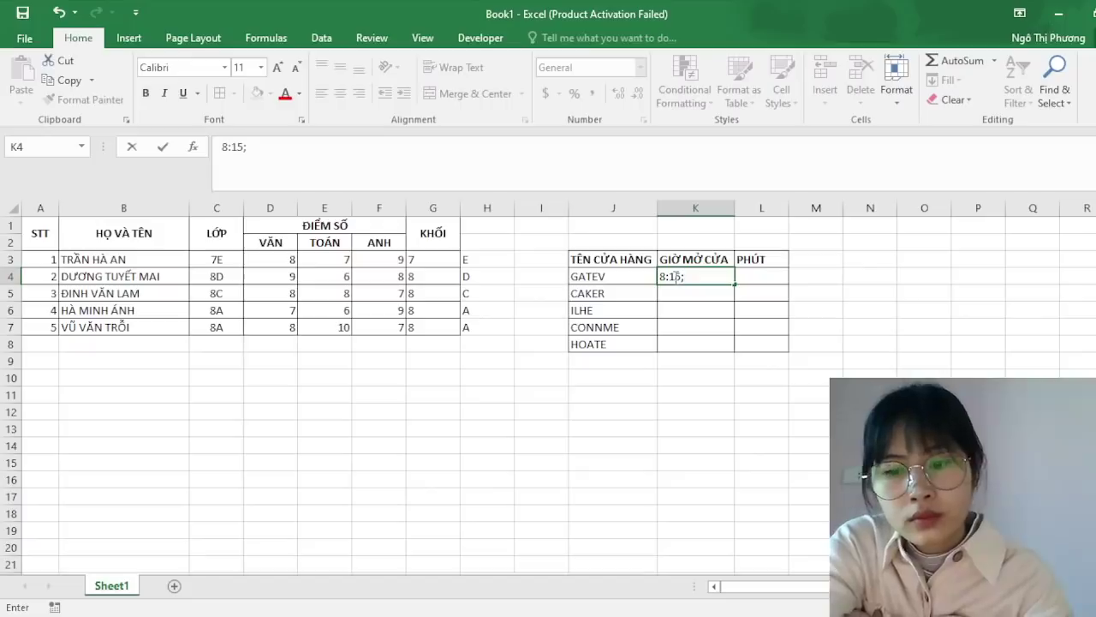
pyautogui.press('BackSpace')
pyautogui.write(':00')
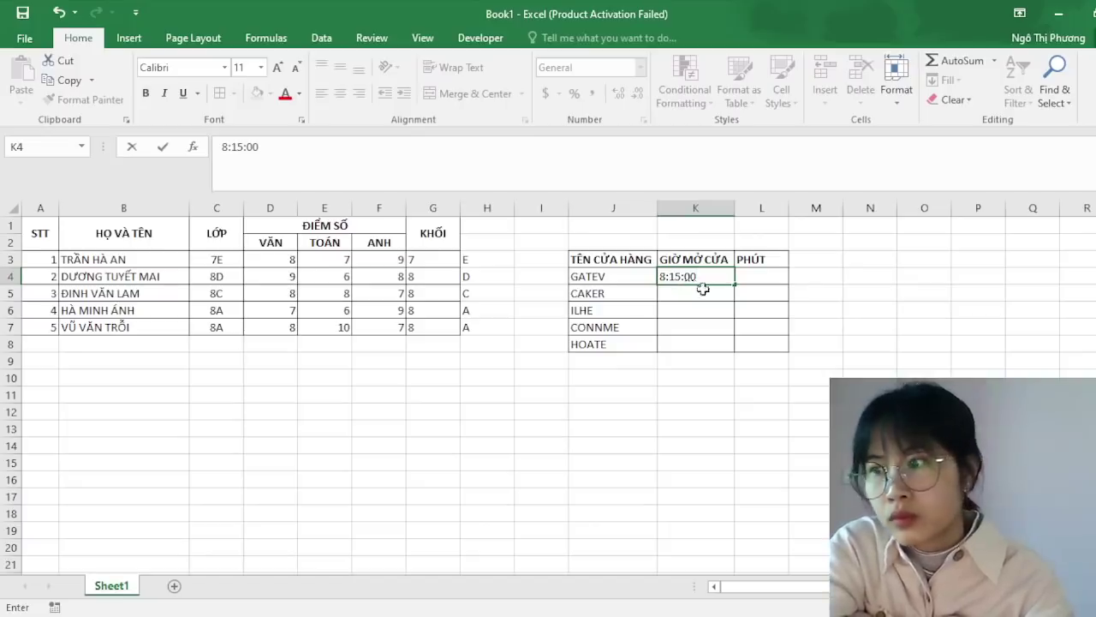
pyautogui.press('Return')
pyautogui.doubleClick(702, 293)
pyautogui.write('7:')
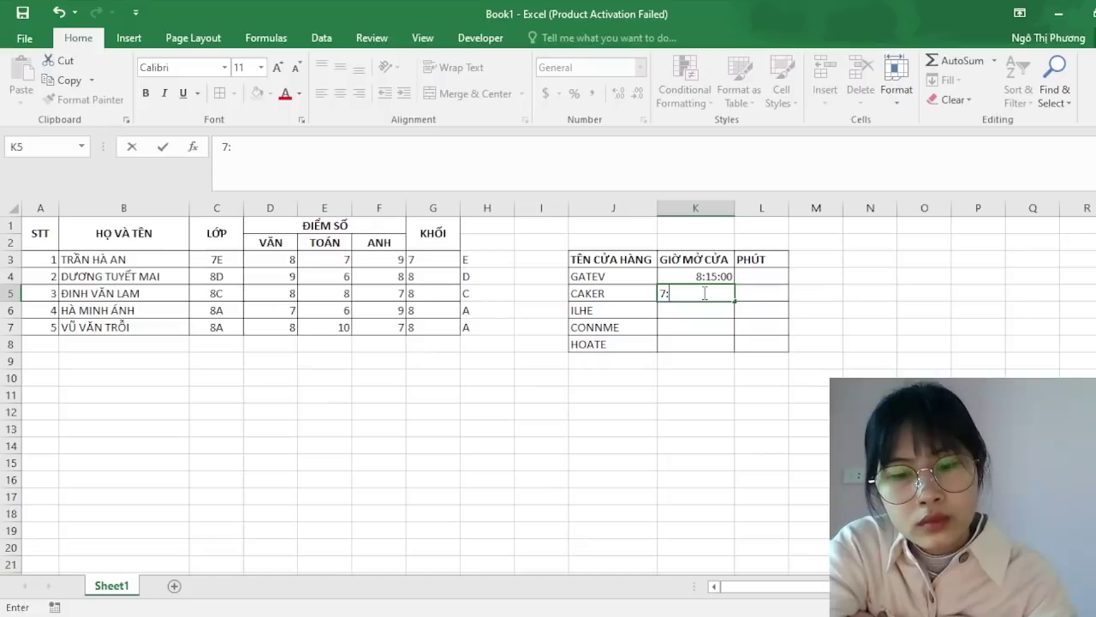
pyautogui.write('0')
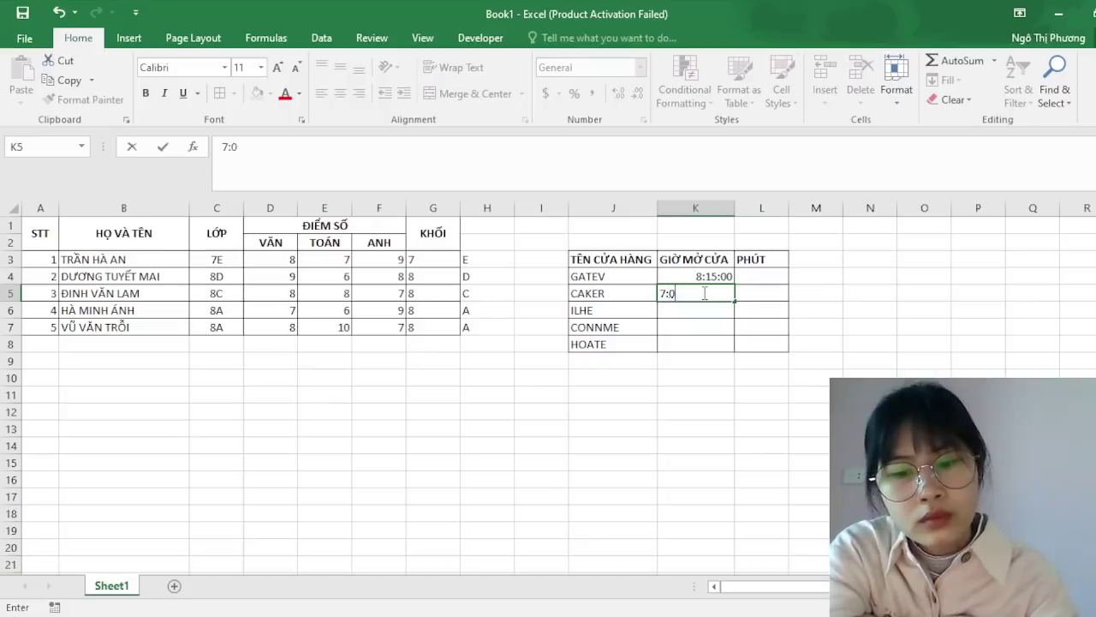
pyautogui.write('0:00')
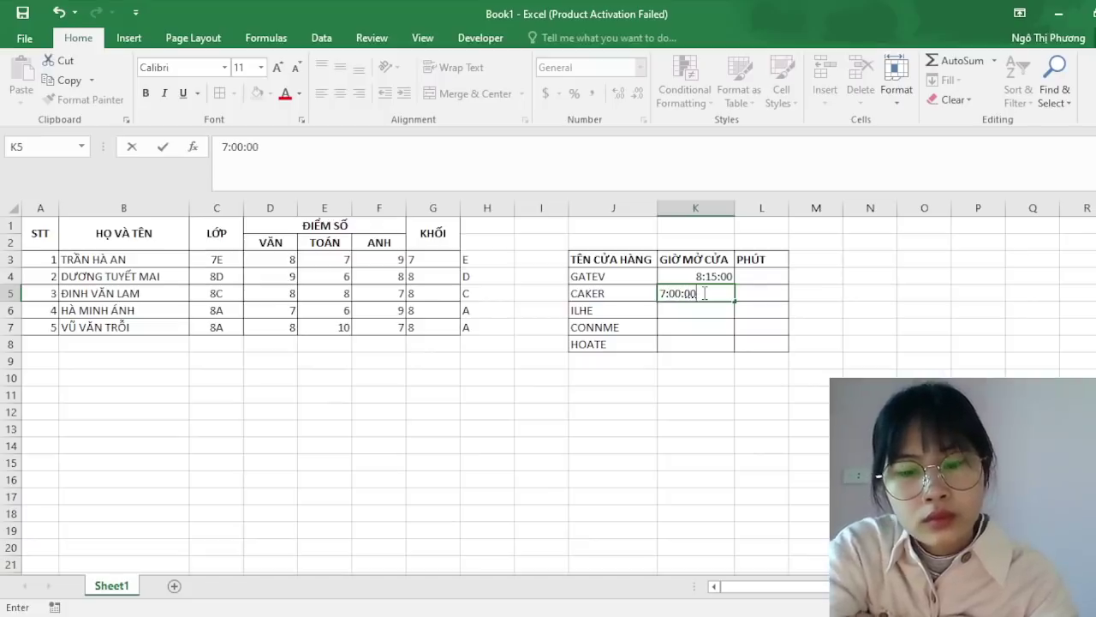
pyautogui.press('Return')
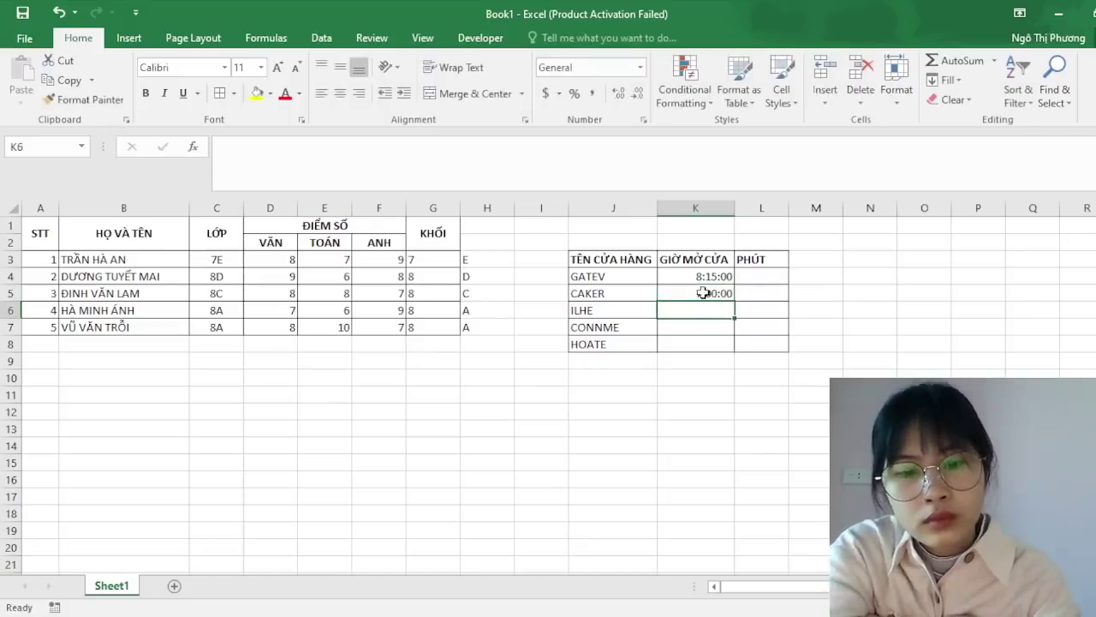
# - Enter 7:30:00, 7:15:00 and 8:00:00 for ILHE, CONNME and HOATE, then check K5
pyautogui.write('7:30:00')
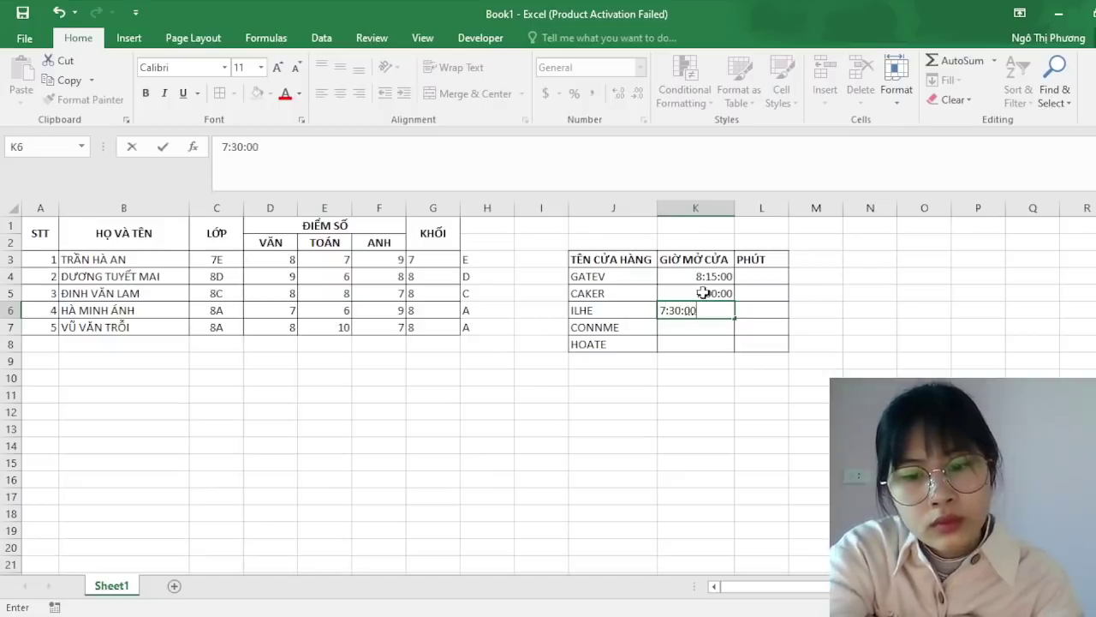
pyautogui.press('Return')
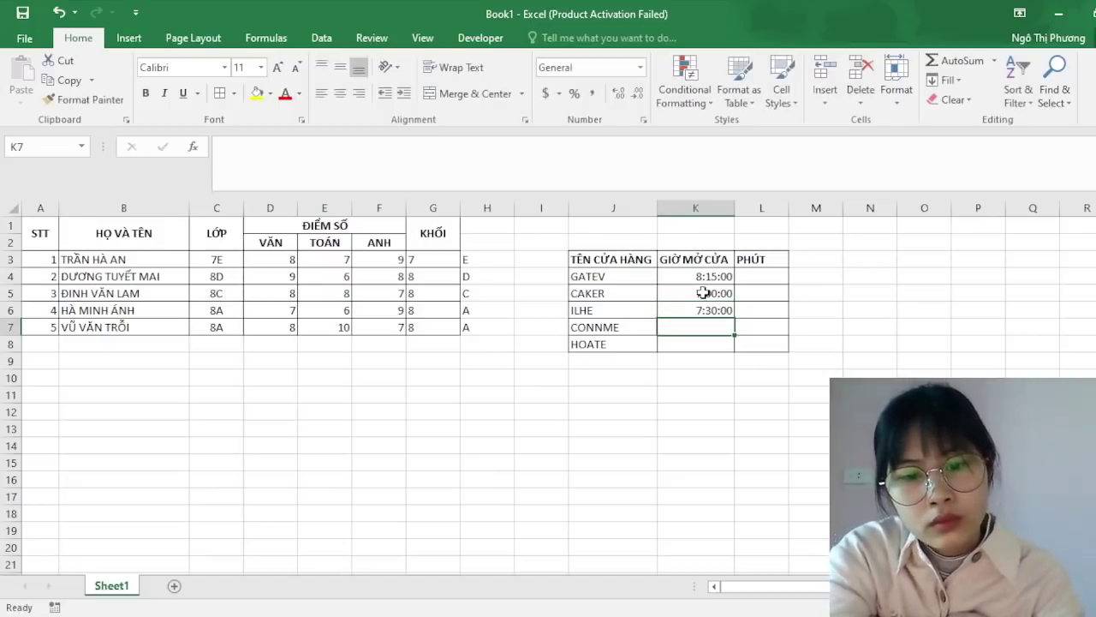
pyautogui.write('7:15:00')
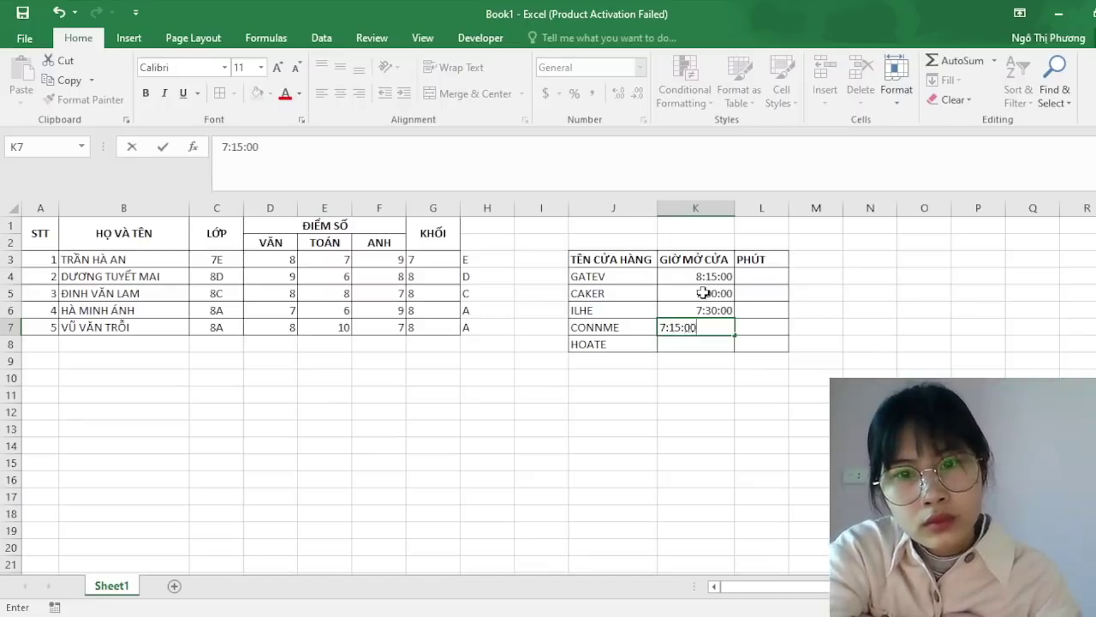
pyautogui.press('Return')
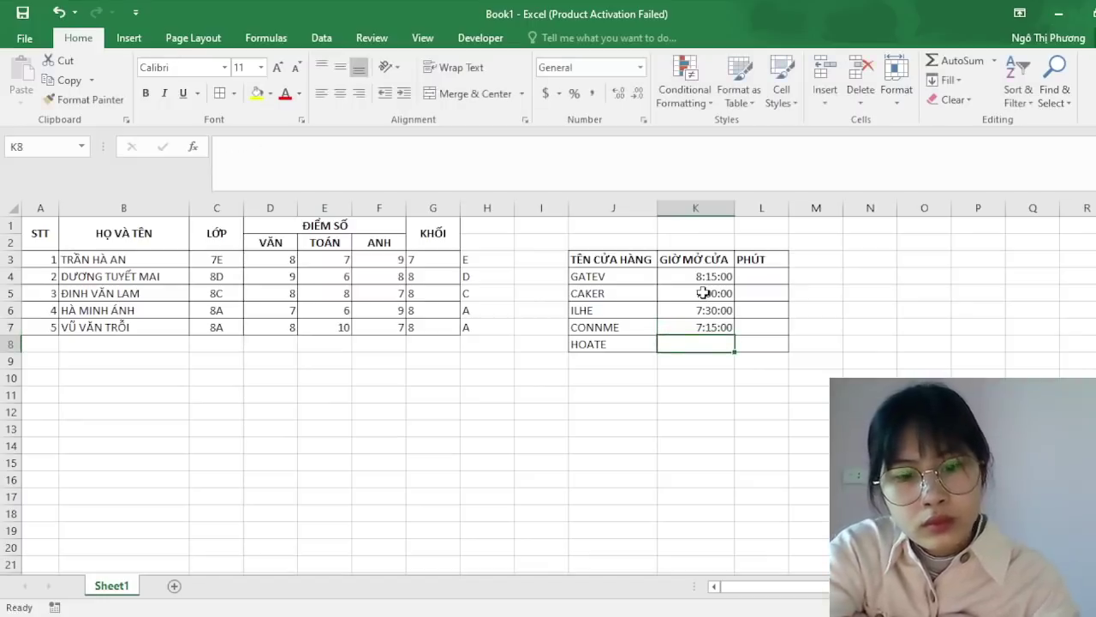
pyautogui.write('8:00')
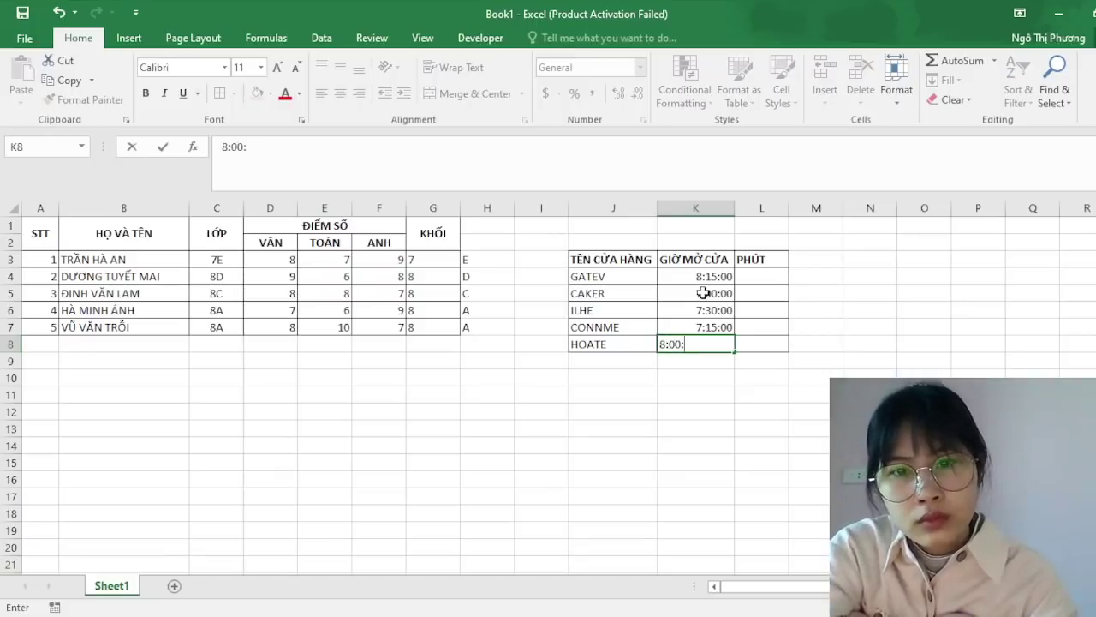
pyautogui.write(':00')
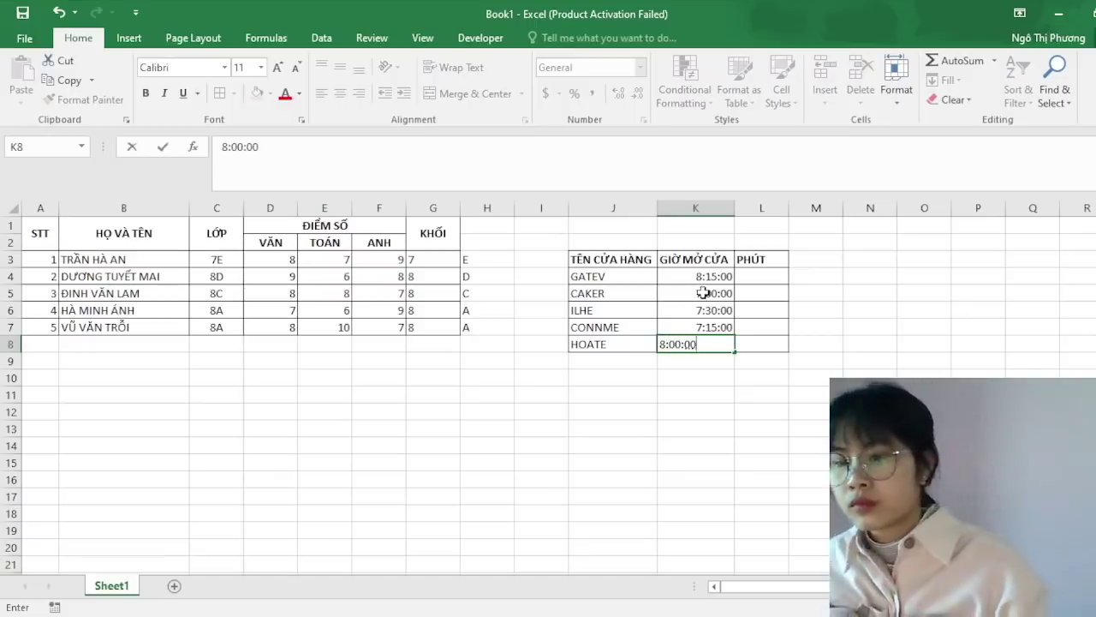
pyautogui.press('Return')
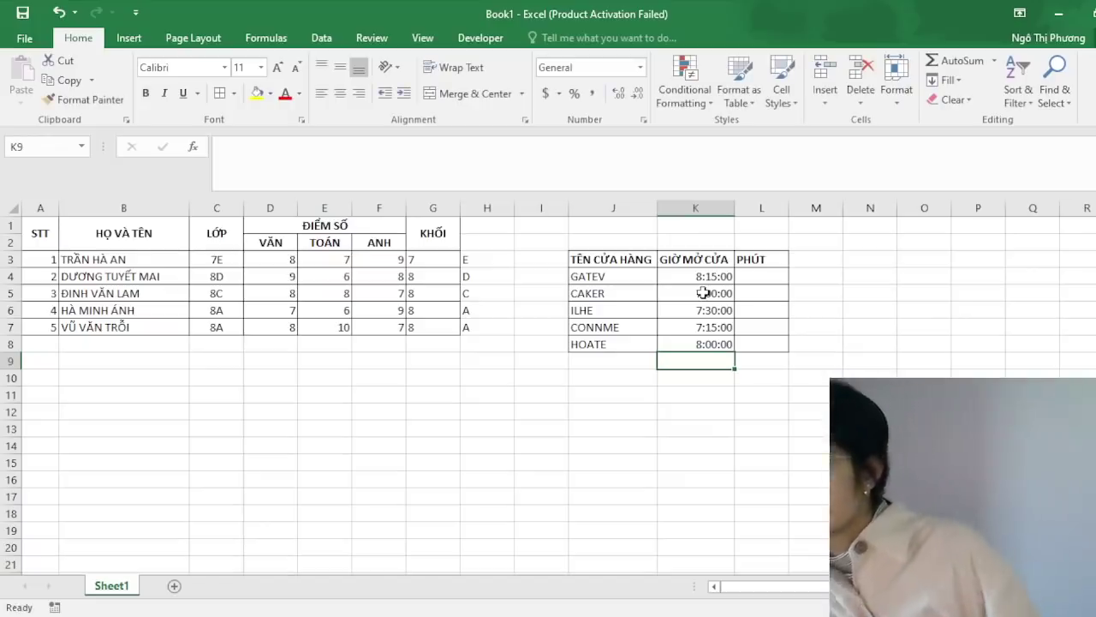
pyautogui.click(703, 292)
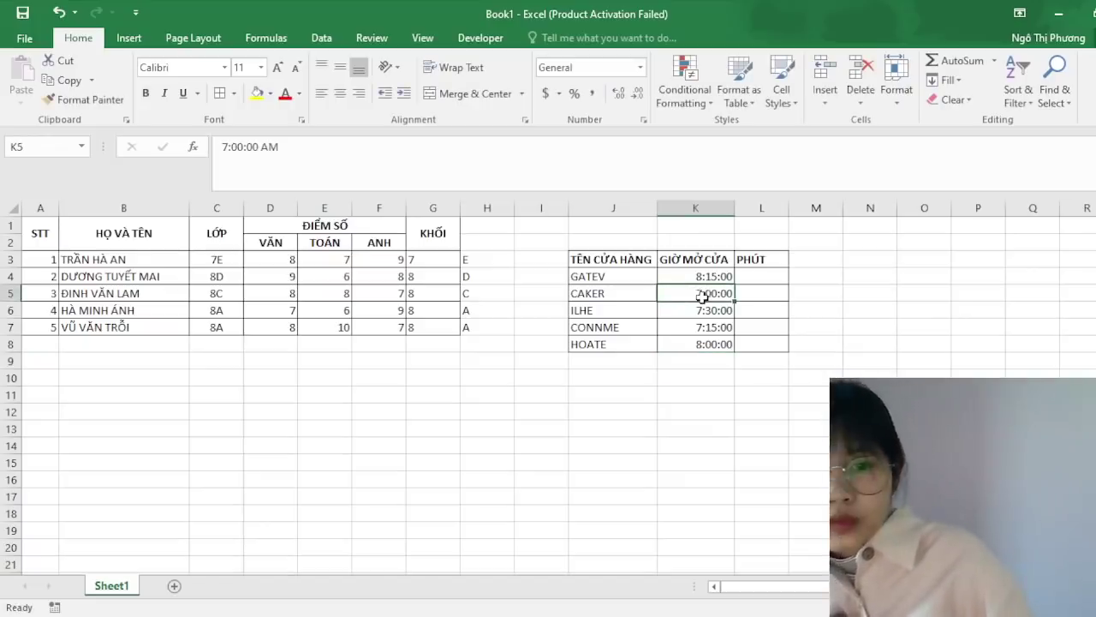
pyautogui.click(772, 499)
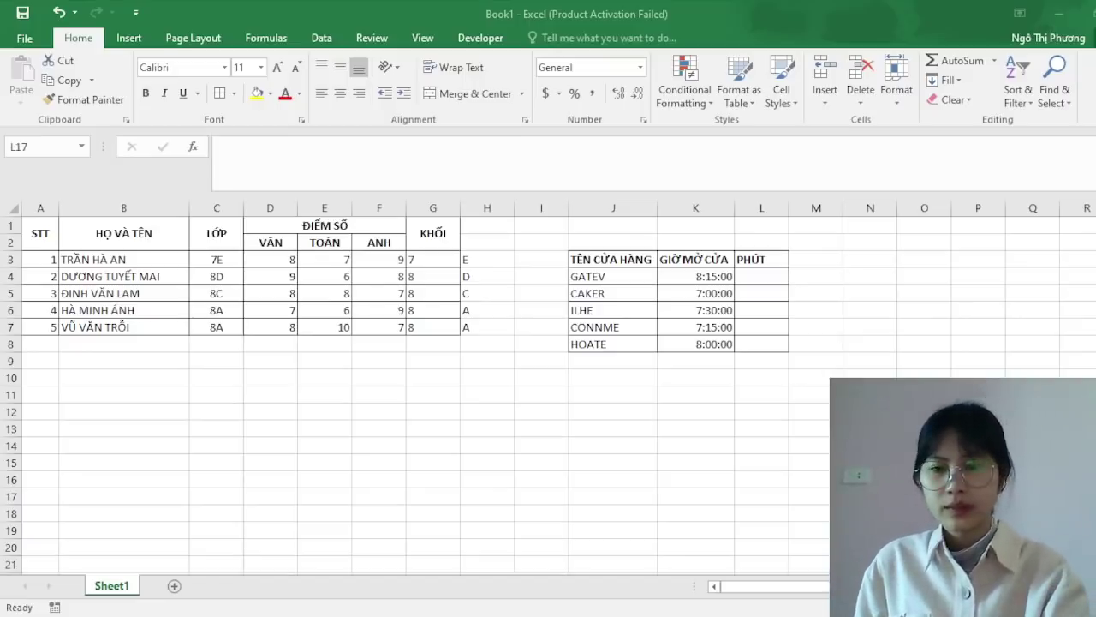
# - Enter =MINUTE(K4) in L4 so it shows 15
pyautogui.hotkey('alt', 'Tab')
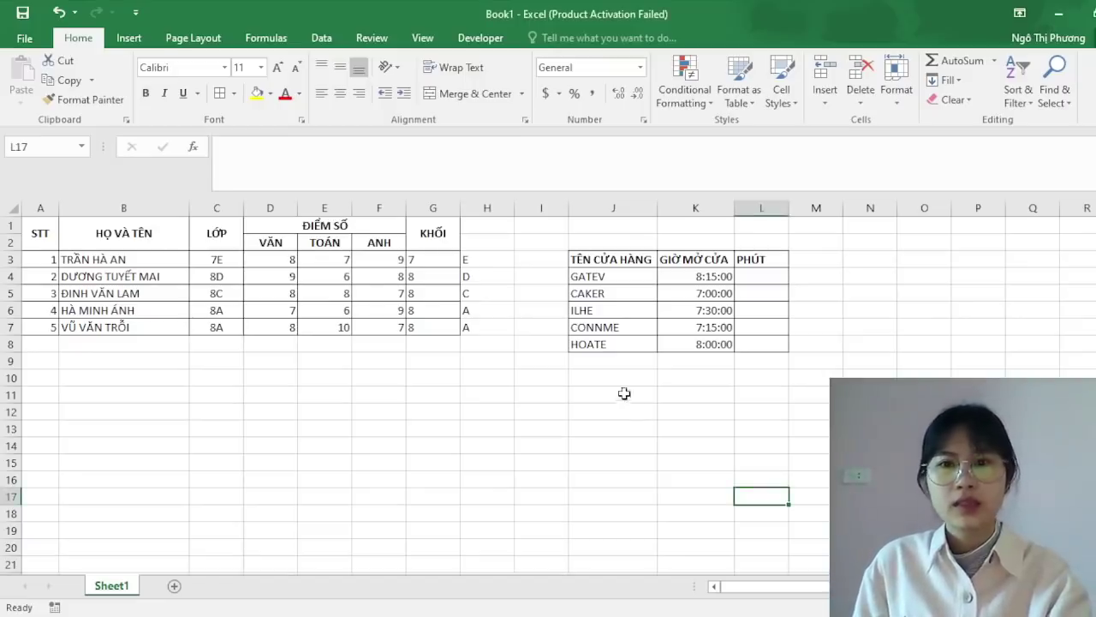
pyautogui.click(752, 277)
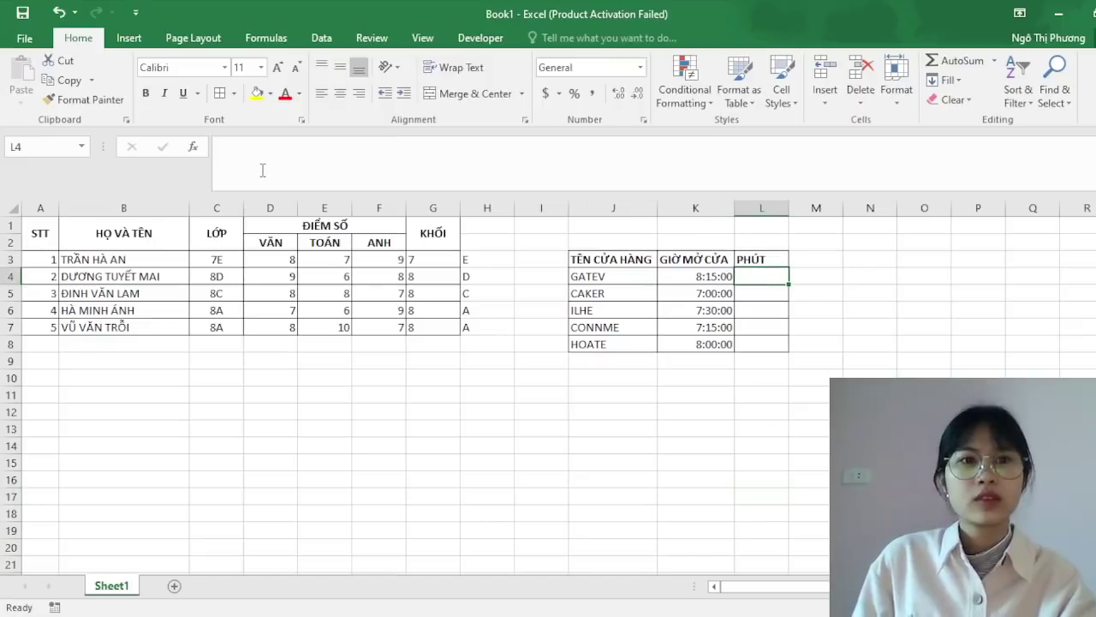
pyautogui.click(263, 170)
pyautogui.write('=')
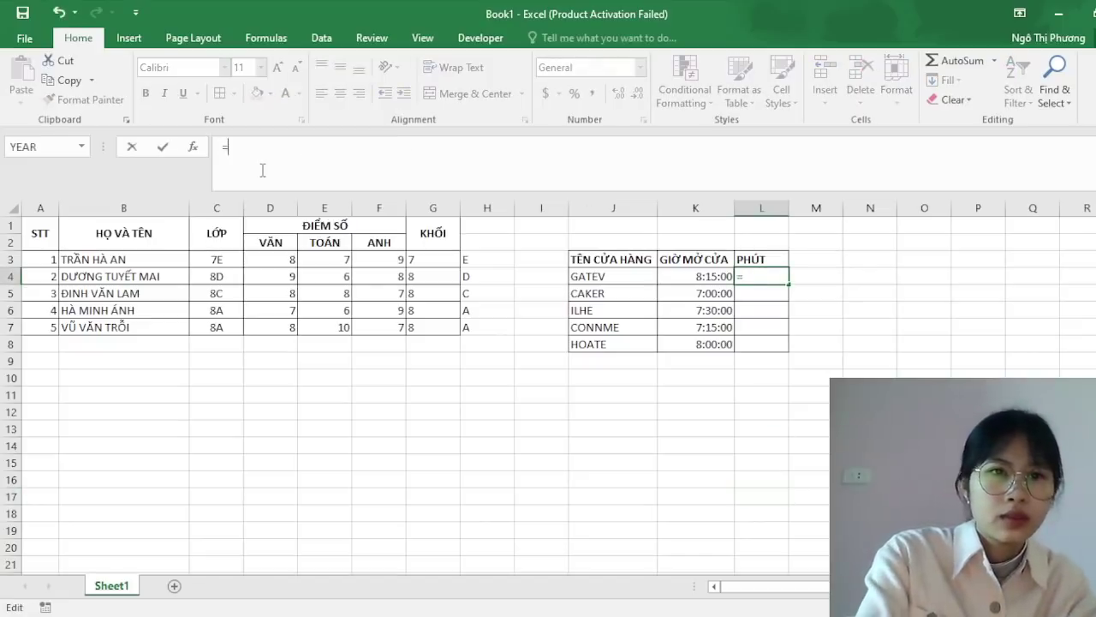
pyautogui.write('(MIN')
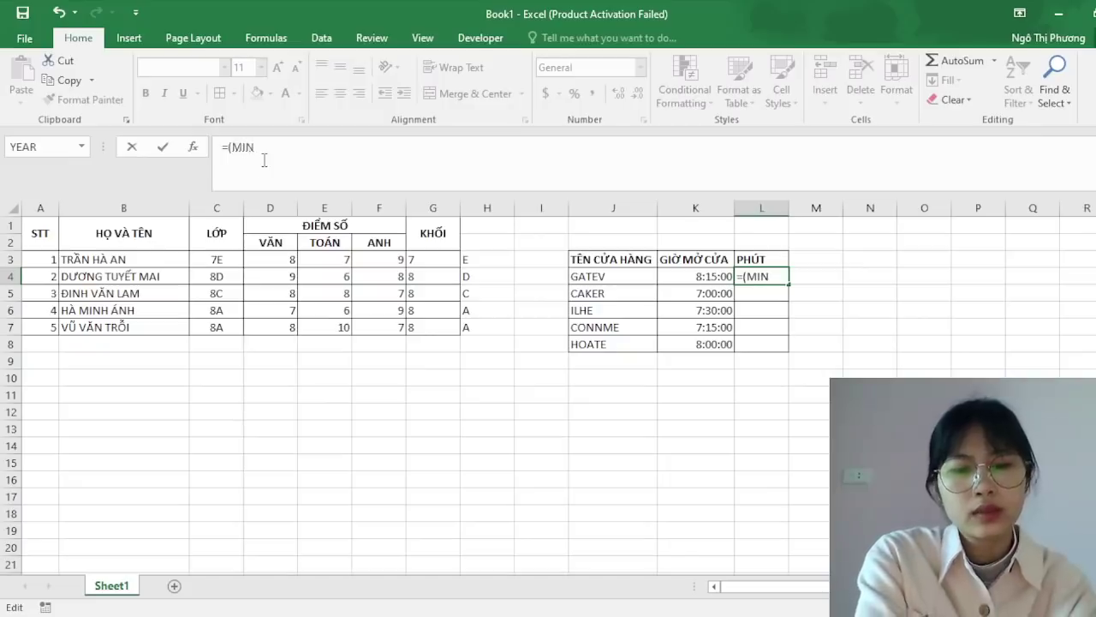
pyautogui.write('ITE')
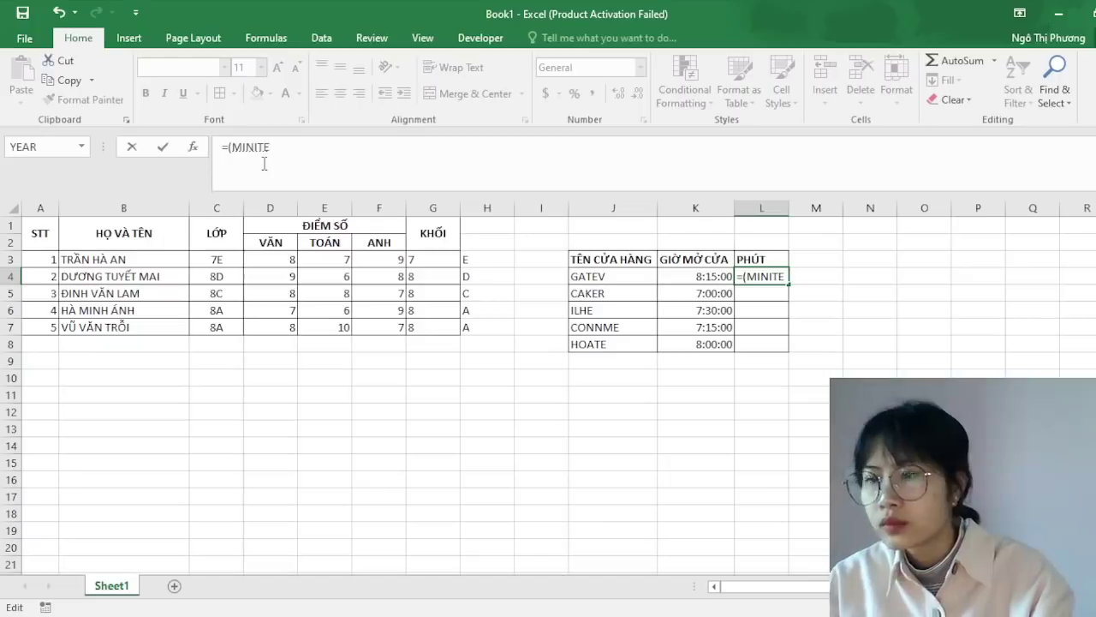
pyautogui.press('BackSpace')
pyautogui.press('BackSpace')
pyautogui.press('BackSpace')
pyautogui.press('BackSpace')
pyautogui.press('BackSpace')
pyautogui.write('in')
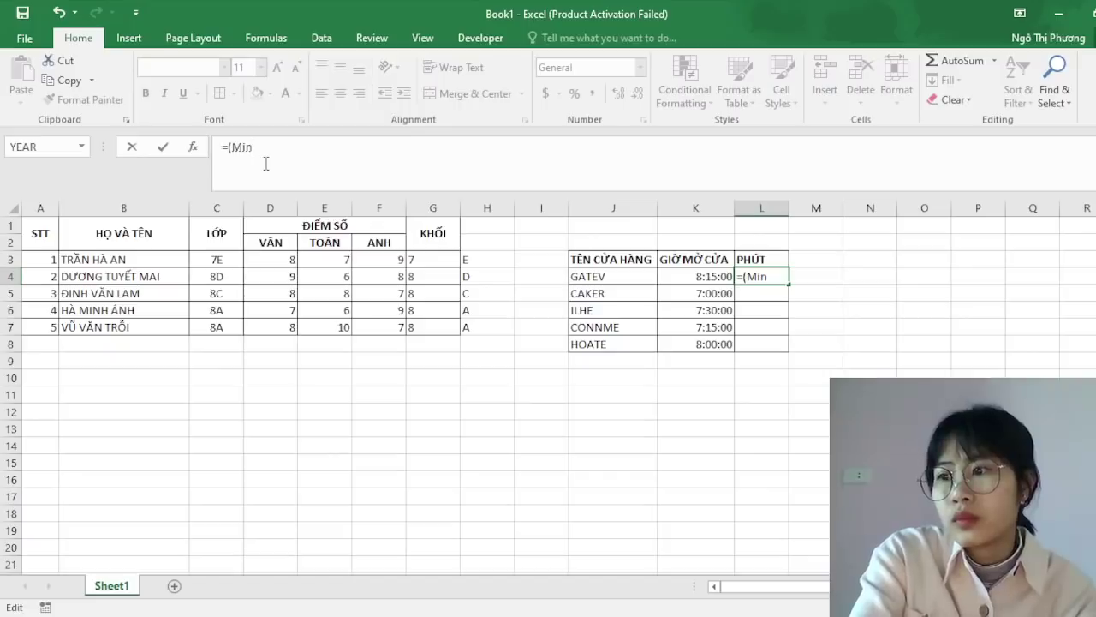
pyautogui.write('ute')
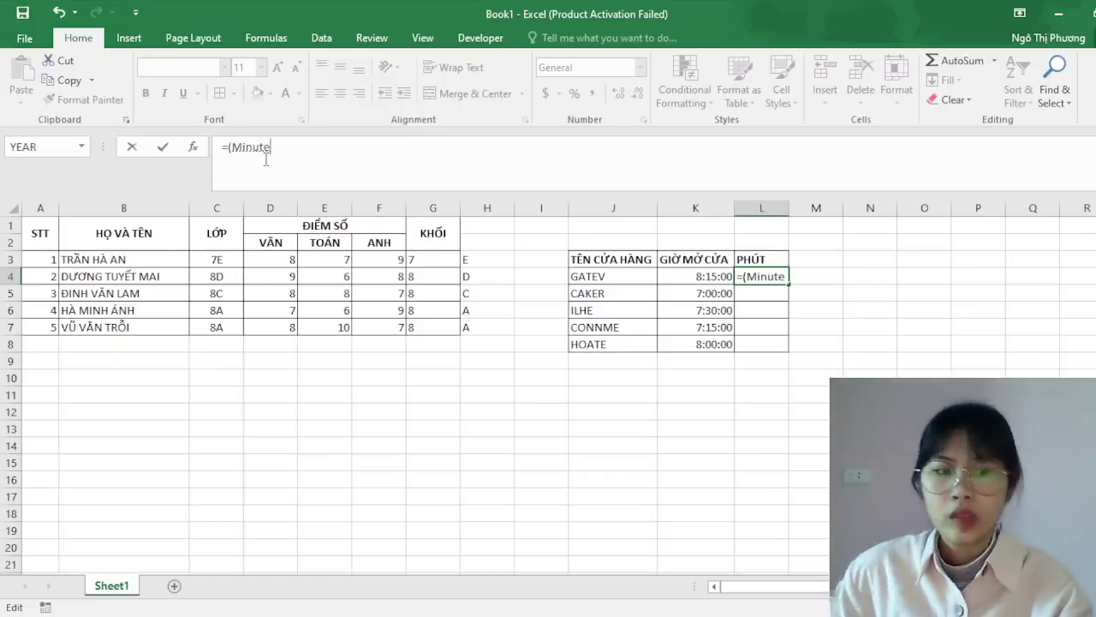
pyautogui.write('(')
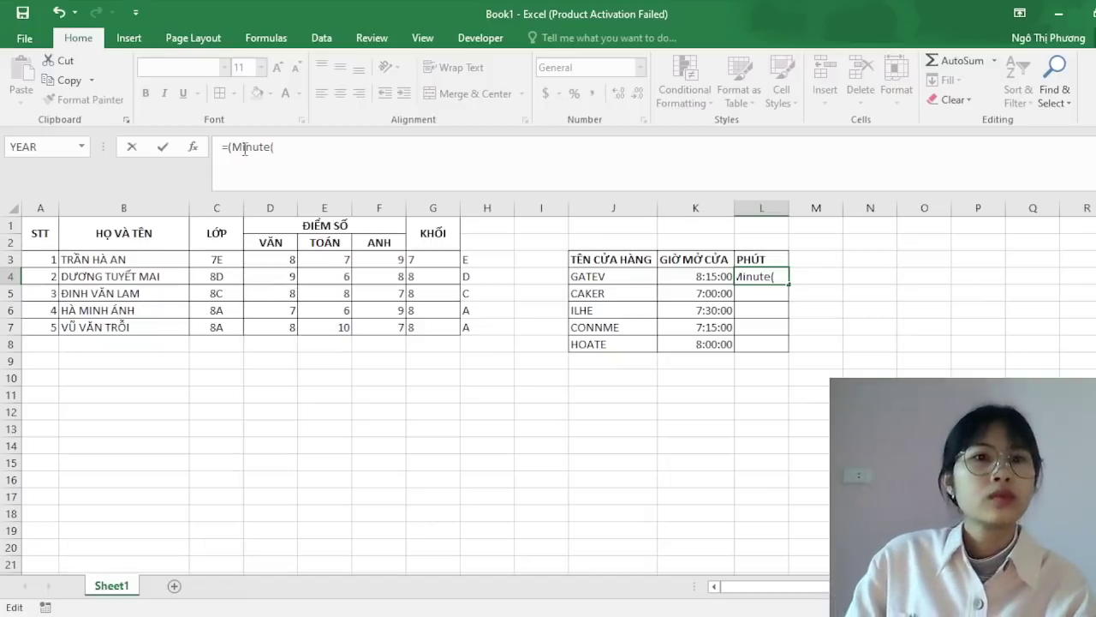
pyautogui.click(236, 147)
pyautogui.press('BackSpace')
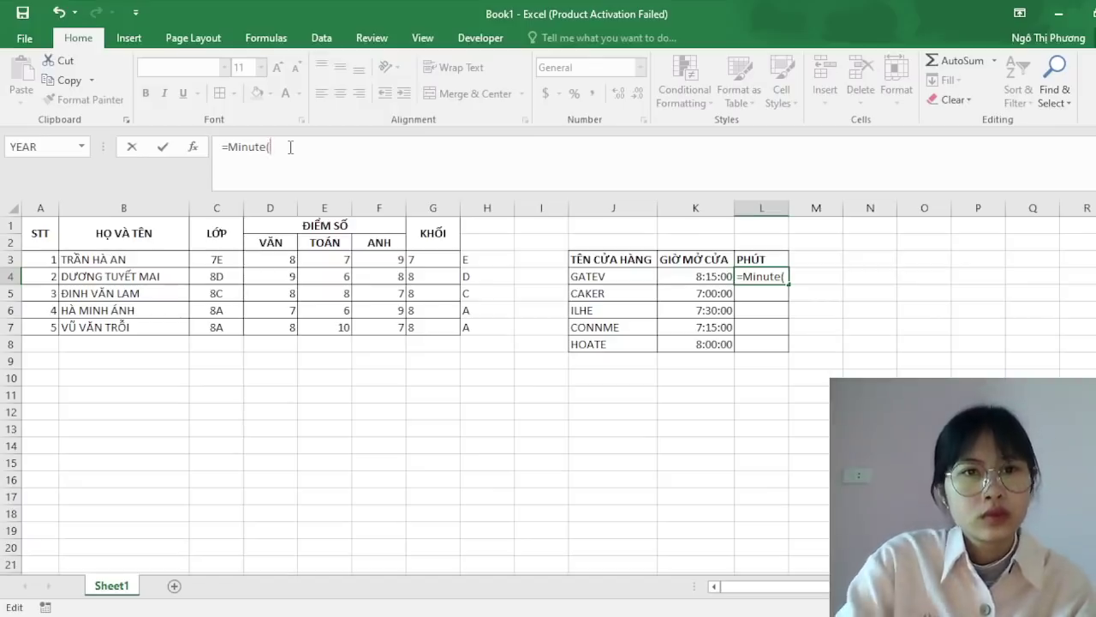
pyautogui.write('K')
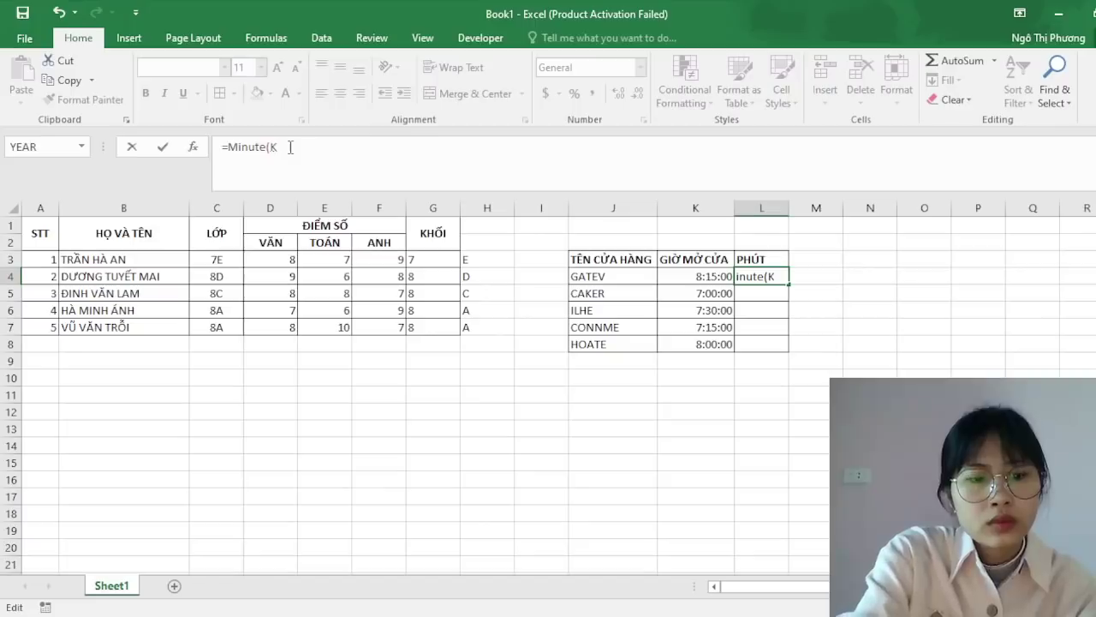
pyautogui.write('4')
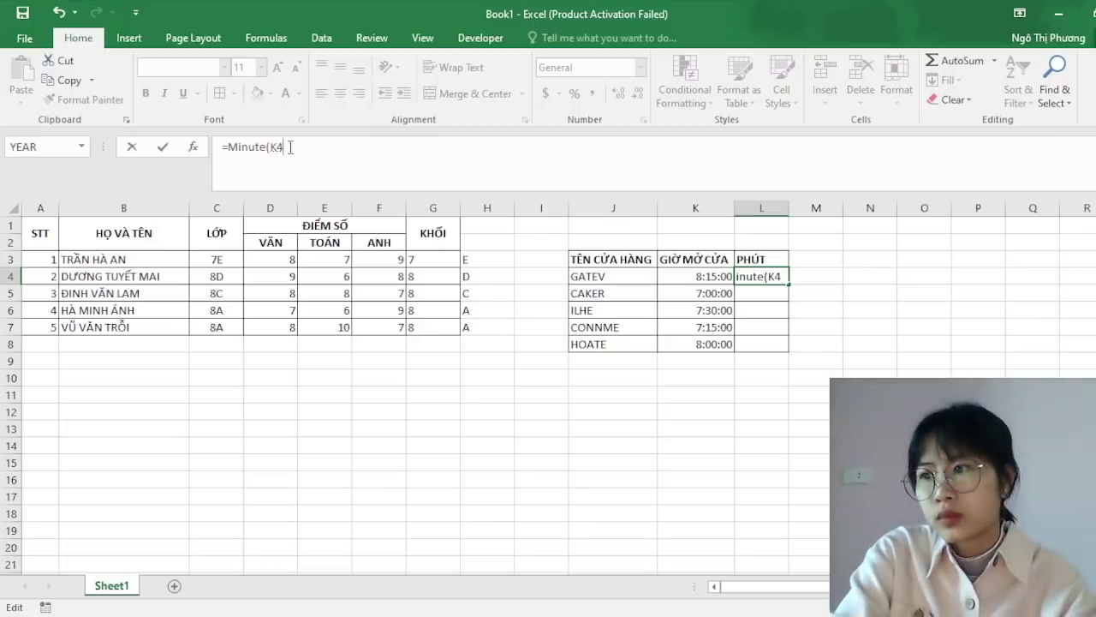
pyautogui.write(')')
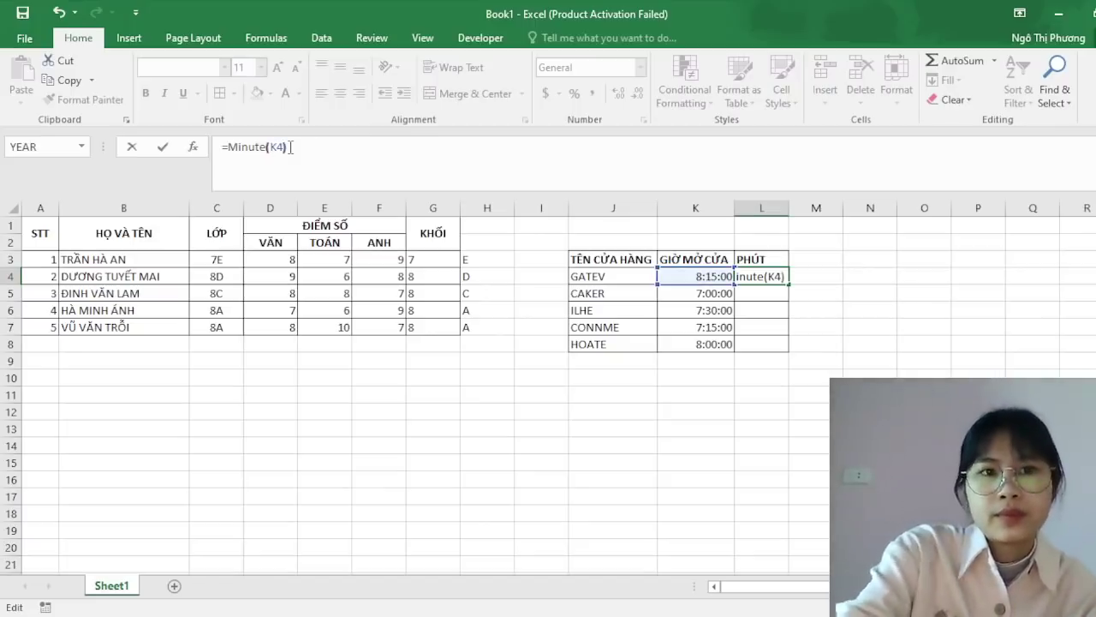
pyautogui.press('Return')
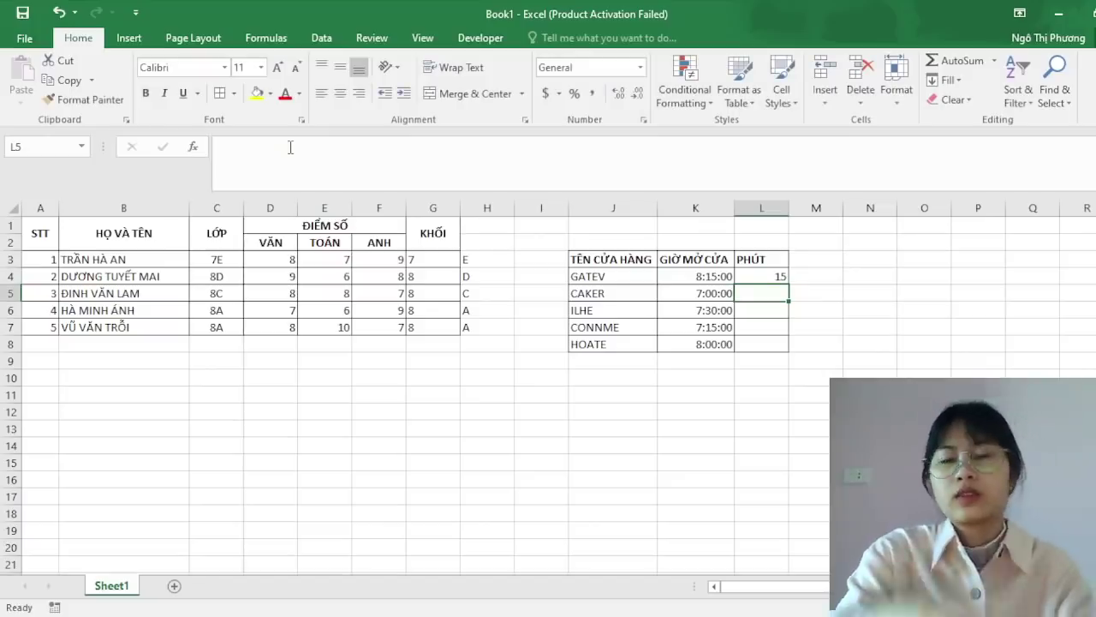
# - Fill the MINUTE formula down to L8, showing 15, 0, 30, 15, 0
pyautogui.click(777, 277)
pyautogui.moveTo(788, 286); pyautogui.dragTo(786, 345)
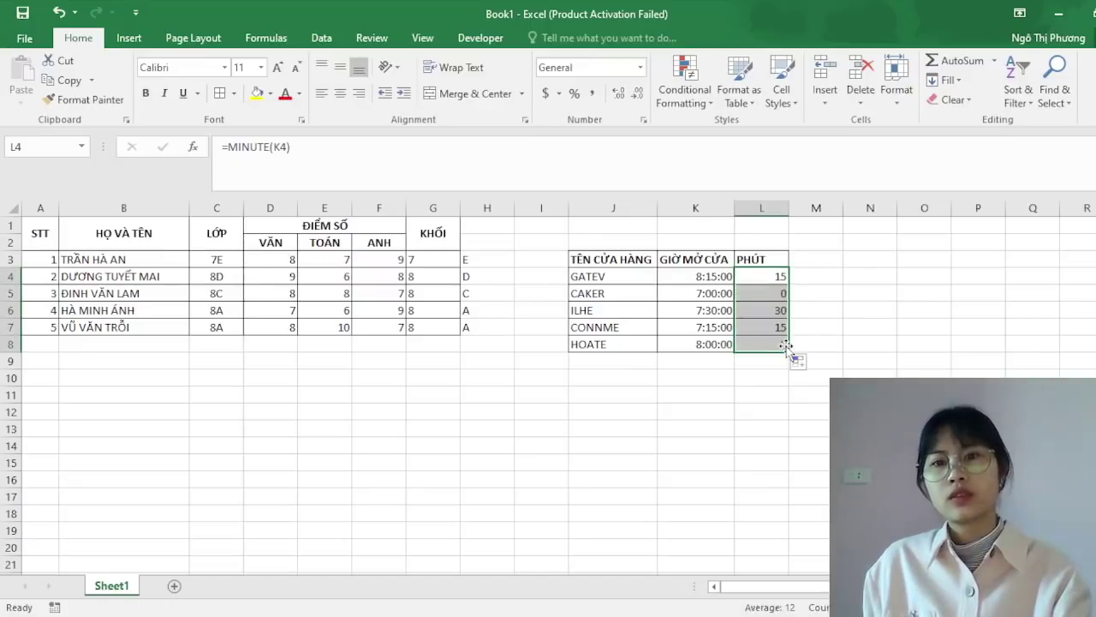
pyautogui.click(853, 364)
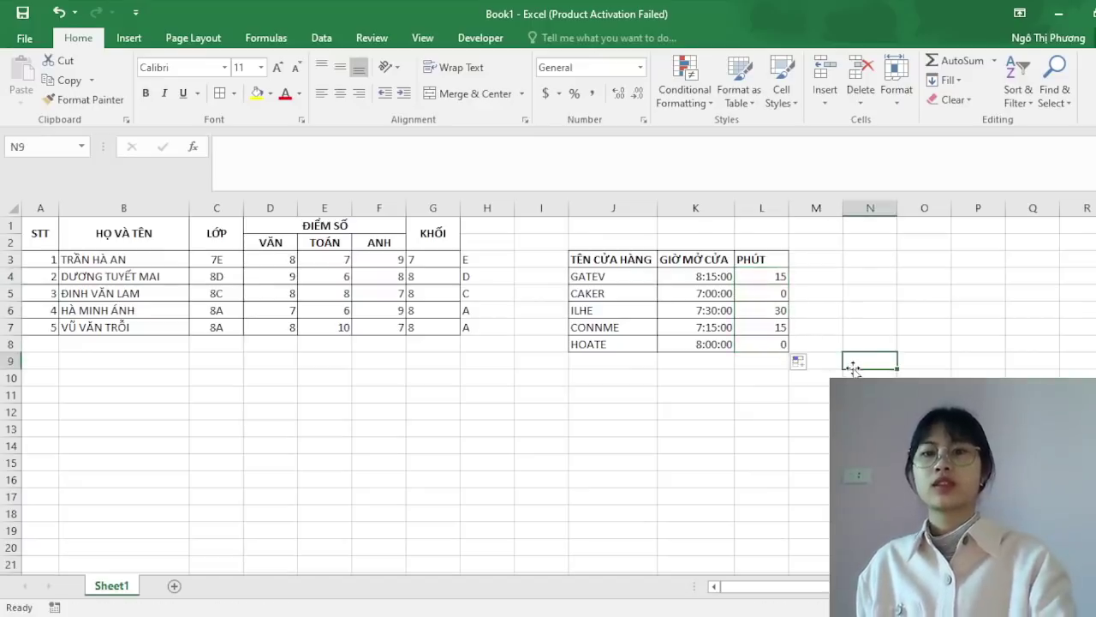
pyautogui.click(696, 425)
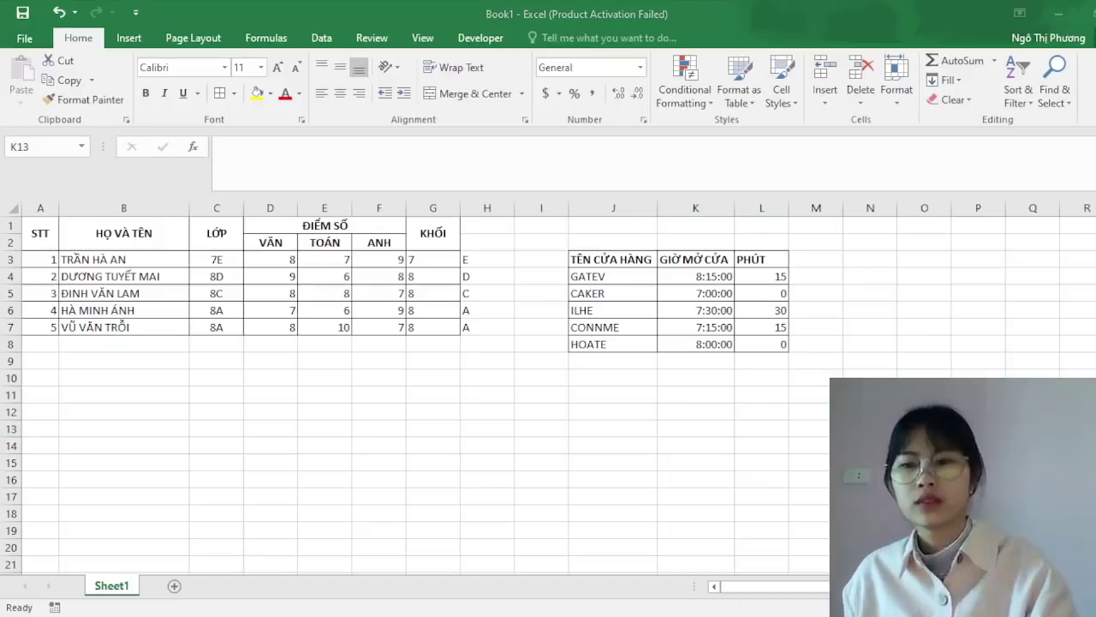